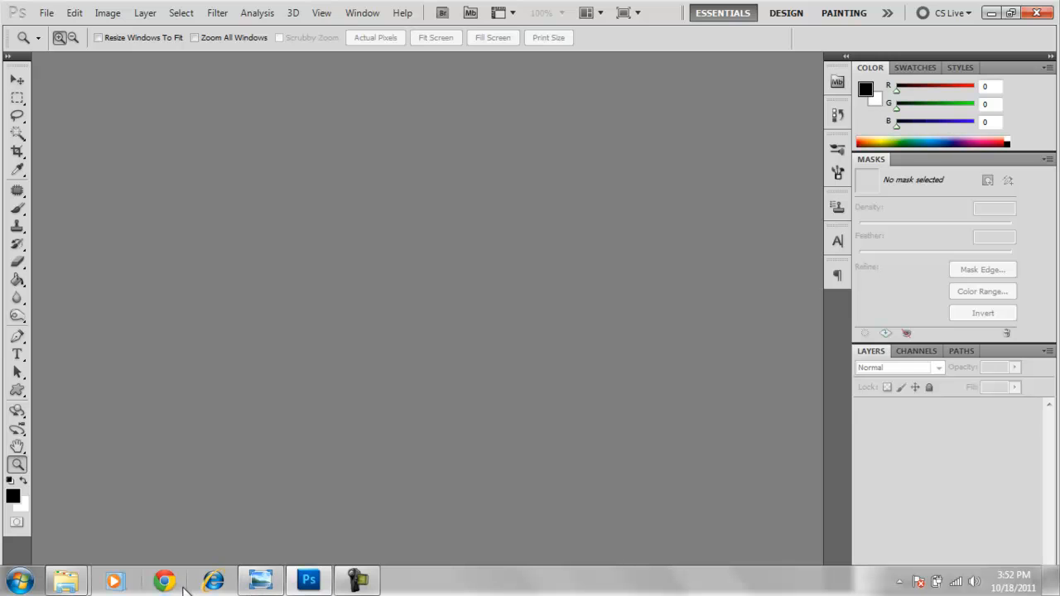
# Step: Switch to the Photoshop RAW folder and view _DSC4240.JPG in Windows Photo Viewer
pyautogui.click(100, 497)
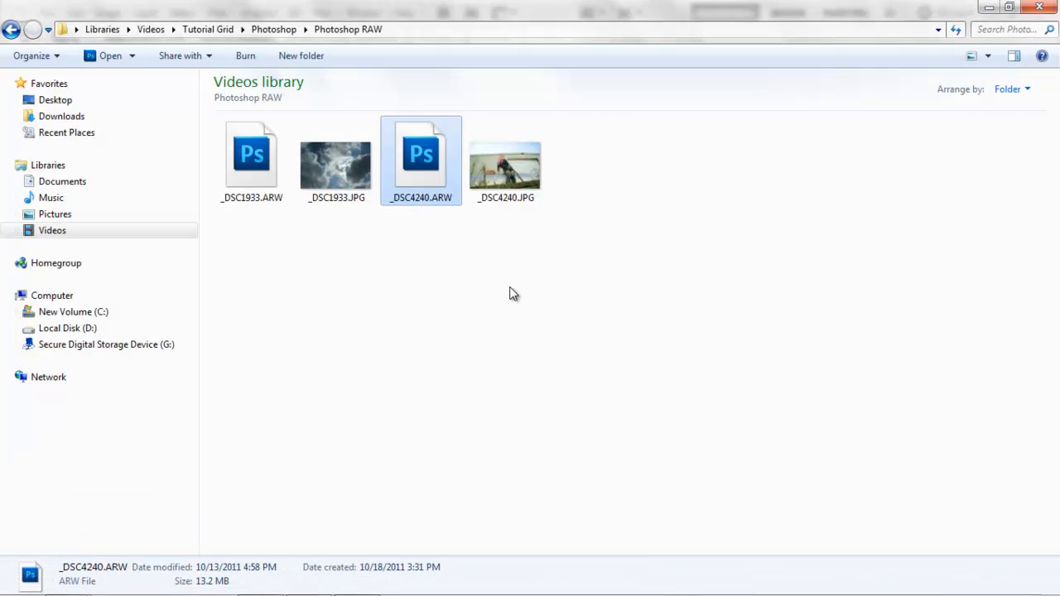
pyautogui.doubleClick(507, 178)
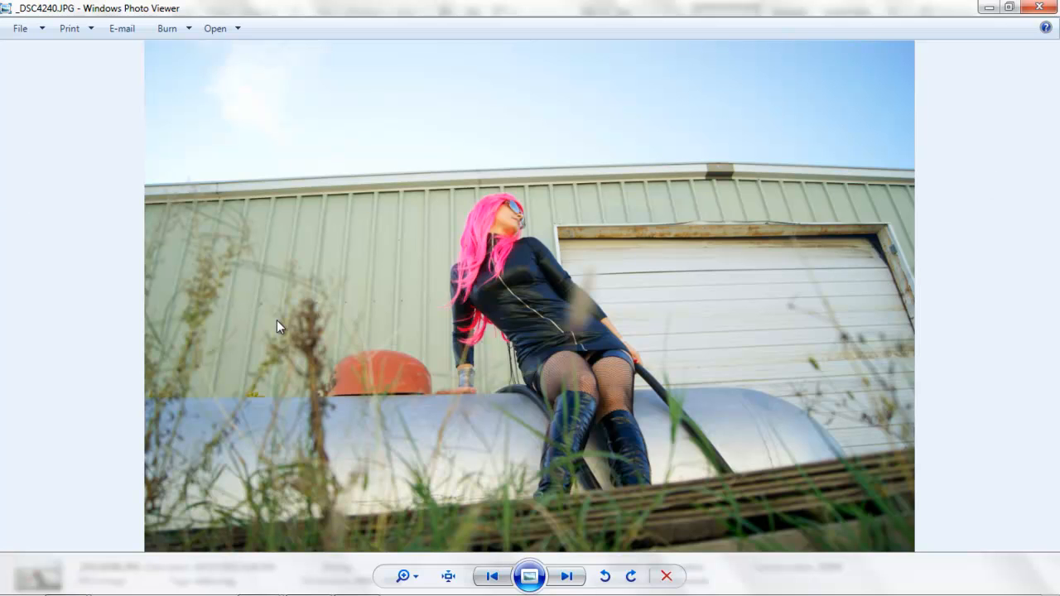
pyautogui.click(989, 8)
# Step: Open the raw photo _DSC4240.ARW from the Photoshop RAW folder in Camera Raw
pyautogui.click(435, 184)
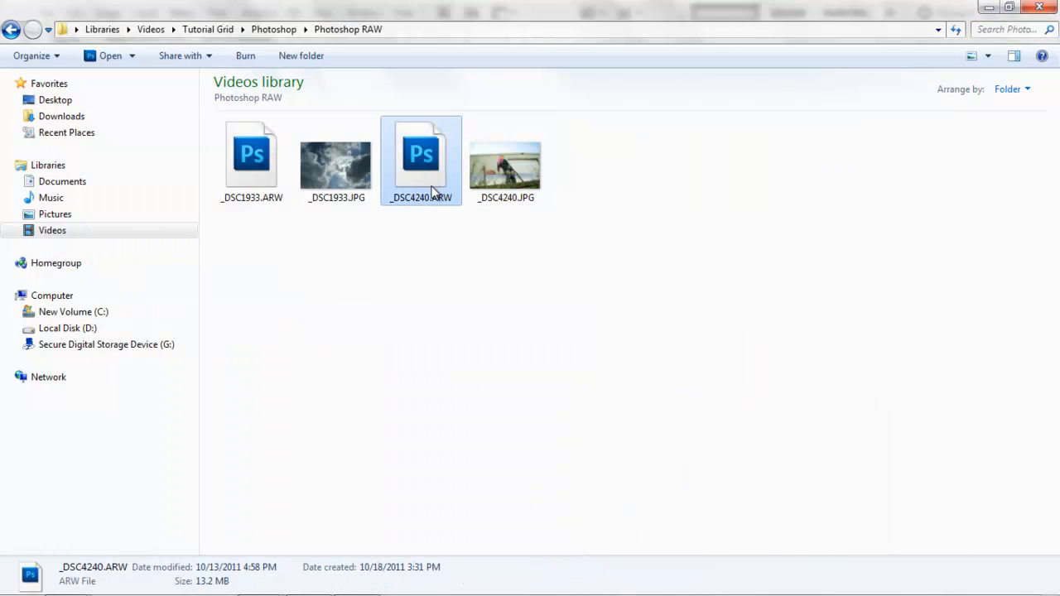
pyautogui.moveTo(340, 242); pyautogui.dragTo(377, 358)
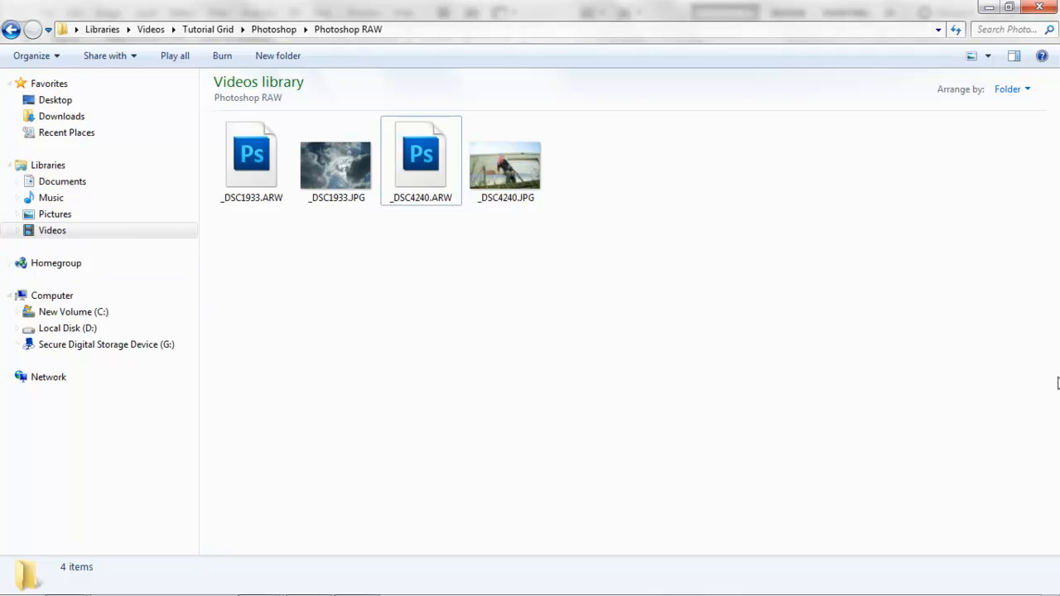
pyautogui.moveTo(546, 263); pyautogui.dragTo(214, 116)
pyautogui.moveTo(361, 236); pyautogui.dragTo(516, 303)
pyautogui.click(428, 167)
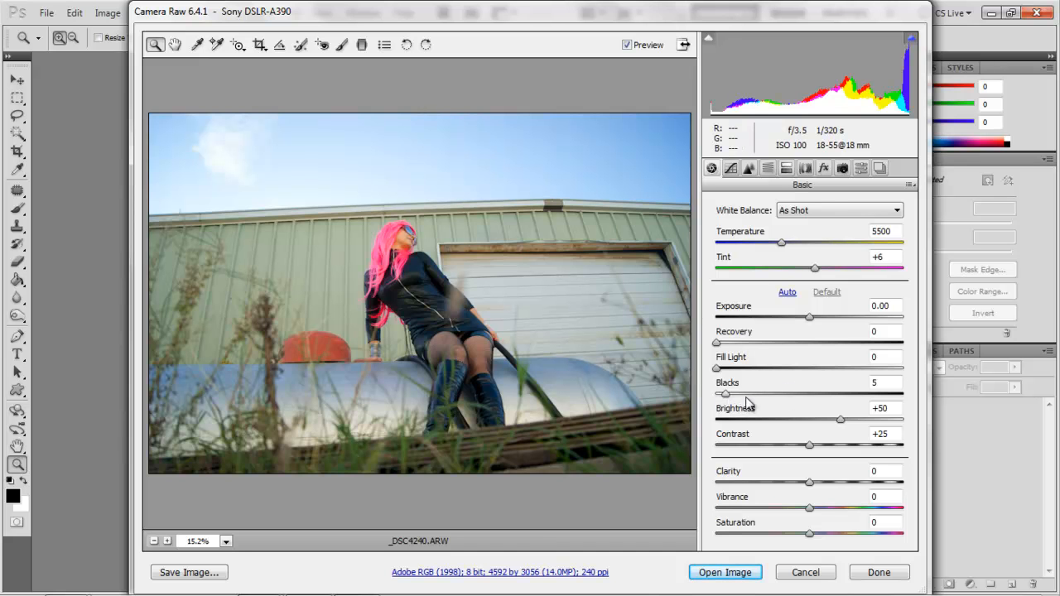
# Step: Set the photo's Blacks to 3 and its Brightness to +30
pyautogui.moveTo(727, 395)
pyautogui.mouseDown()
pyautogui.moveTo(825, 391)
pyautogui.moveTo(904, 357)
pyautogui.moveTo(710, 403)
pyautogui.moveTo(725, 408)
pyautogui.mouseUp()
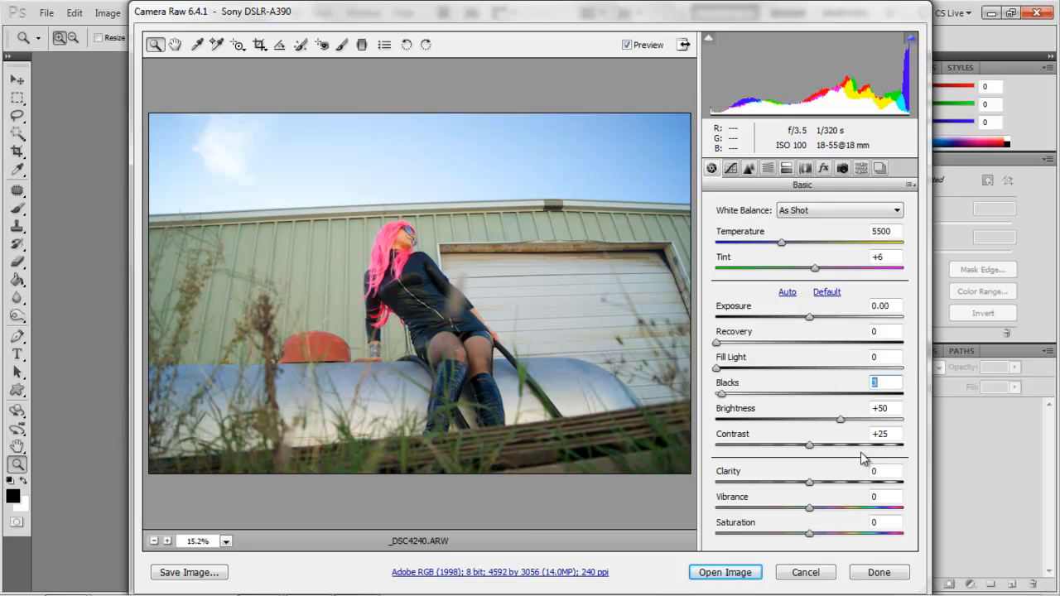
pyautogui.moveTo(842, 422); pyautogui.dragTo(831, 428)
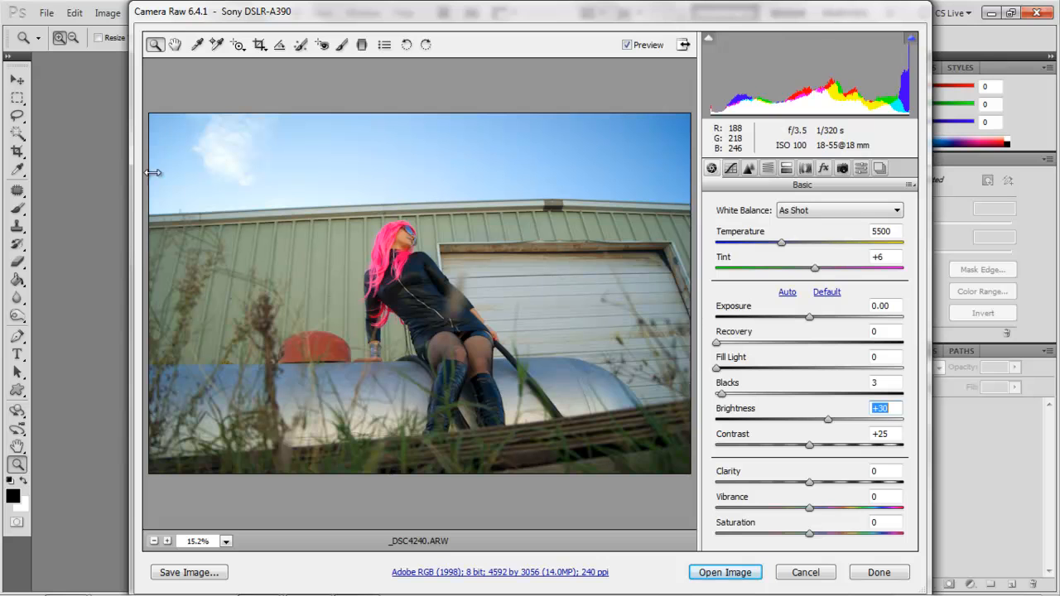
# Step: Set the Clarity to +26 and the Vibrance to -13, keeping the Saturation at 0
pyautogui.moveTo(811, 482); pyautogui.dragTo(778, 497)
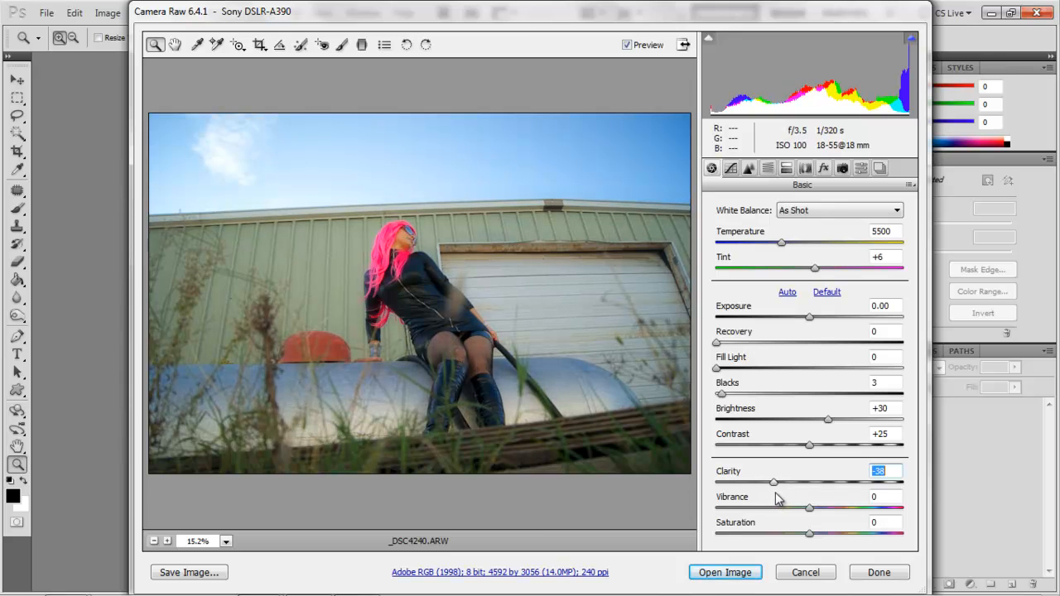
pyautogui.moveTo(778, 497); pyautogui.dragTo(837, 502)
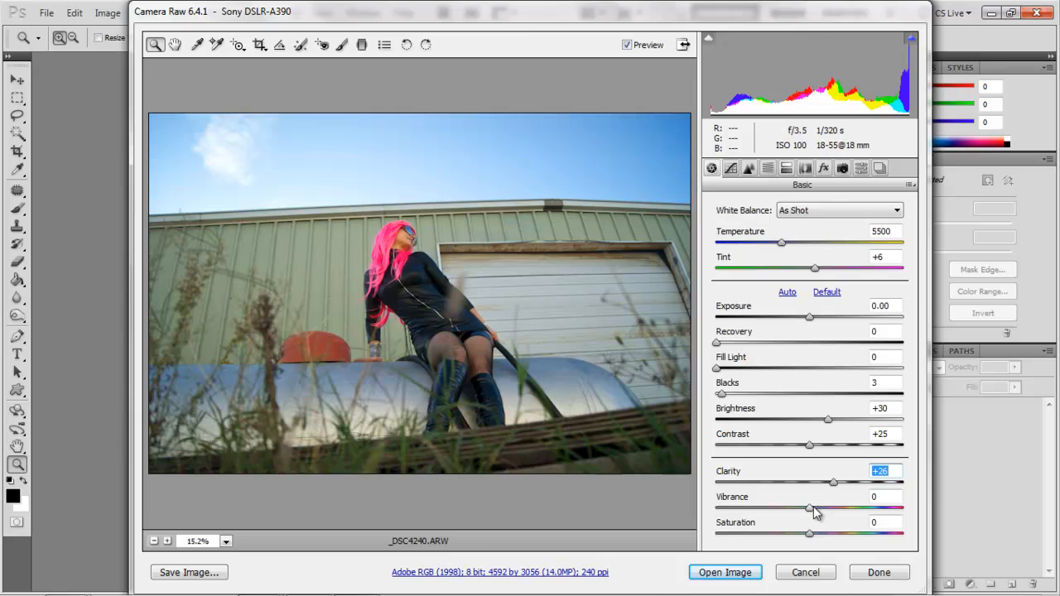
pyautogui.moveTo(809, 509); pyautogui.dragTo(798, 514)
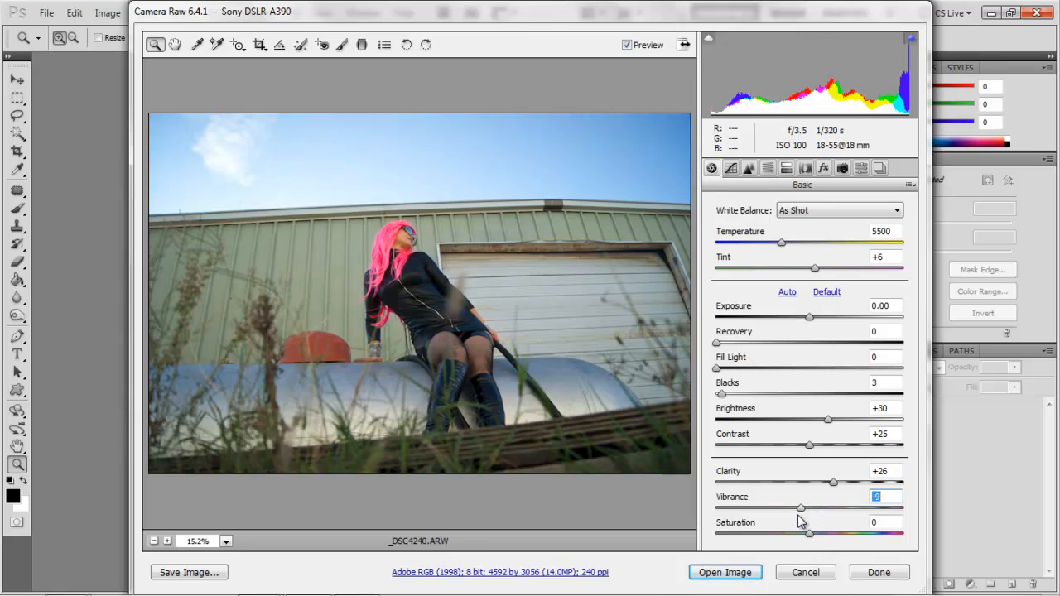
pyautogui.moveTo(798, 515); pyautogui.dragTo(796, 515)
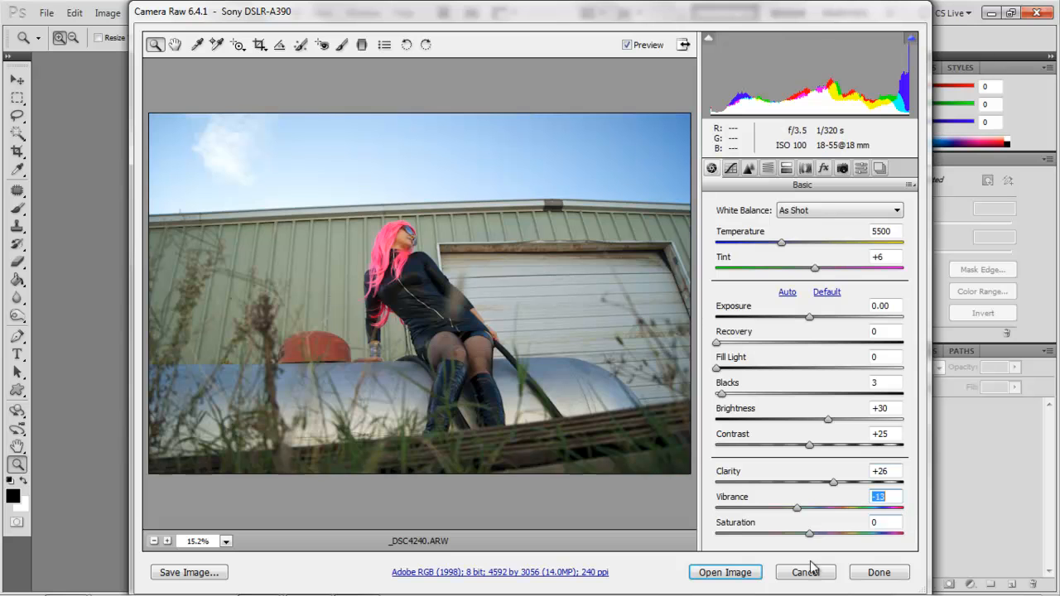
pyautogui.moveTo(811, 539); pyautogui.dragTo(816, 559)
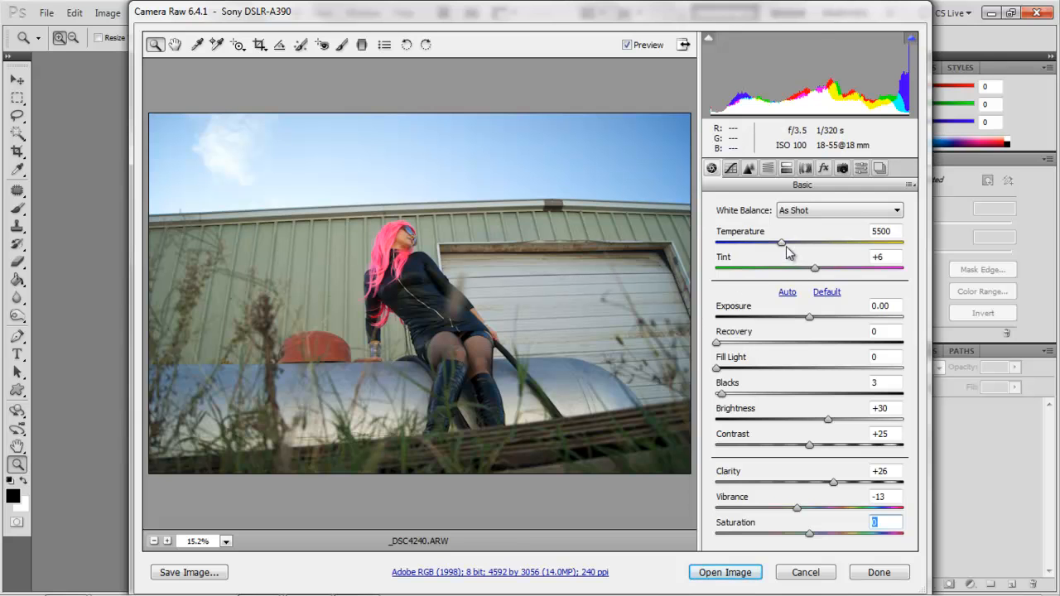
# Step: Warm the white balance to a Temperature of 6600 and lower the Exposure to -0.30
pyautogui.moveTo(786, 246); pyautogui.dragTo(803, 248)
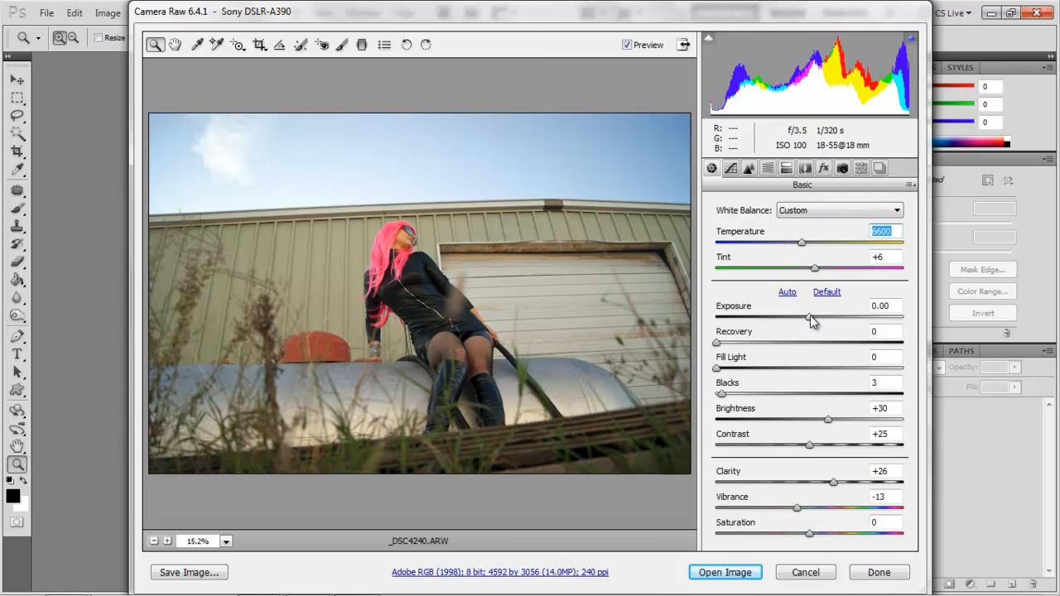
pyautogui.click(810, 317)
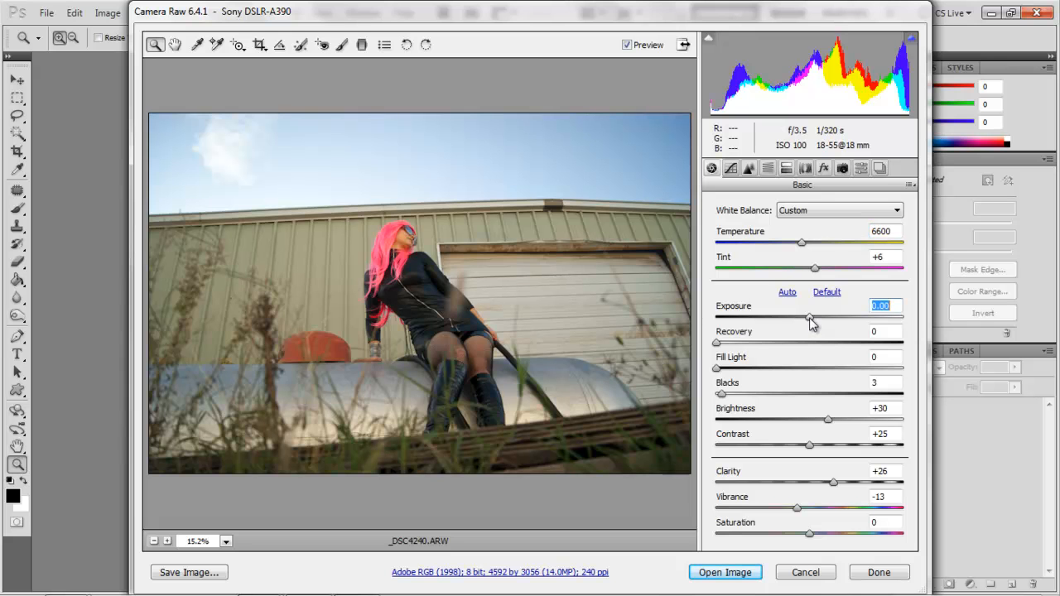
pyautogui.moveTo(810, 319); pyautogui.dragTo(803, 322)
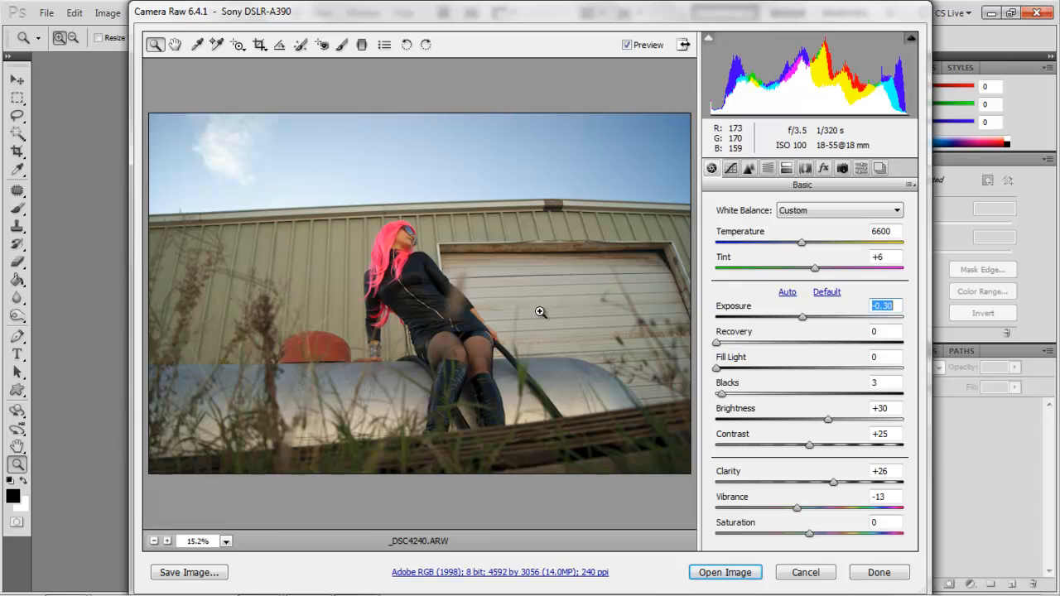
# Step: Deepen the photo's shadows by raising the Blacks to 8, checking the effect on the model's dark clothing
pyautogui.moveTo(457, 420); pyautogui.dragTo(451, 415)
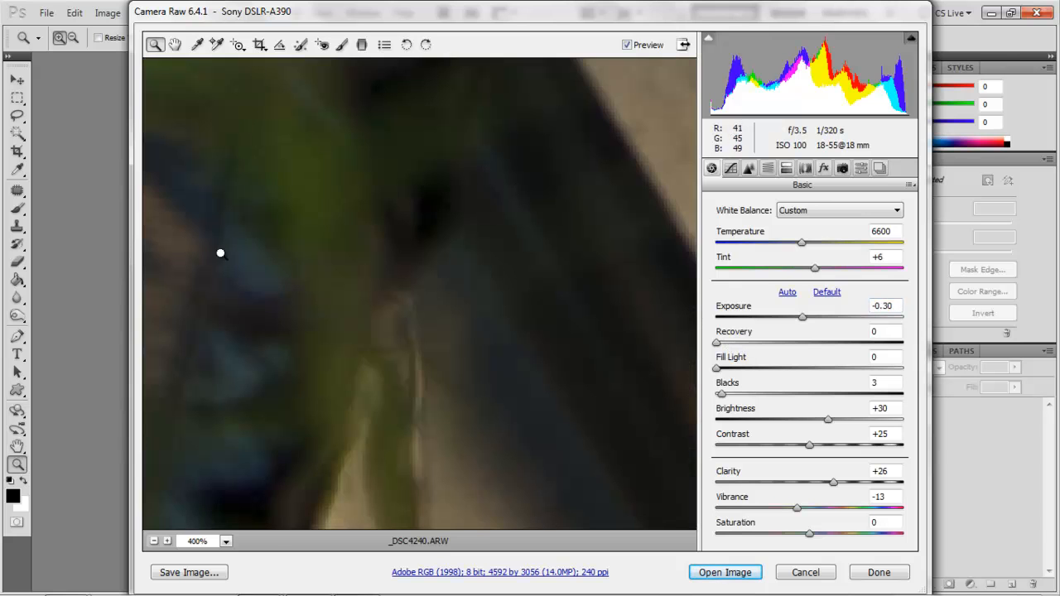
pyautogui.keyDown('alt'); pyautogui.click(358, 156); pyautogui.keyUp('alt')
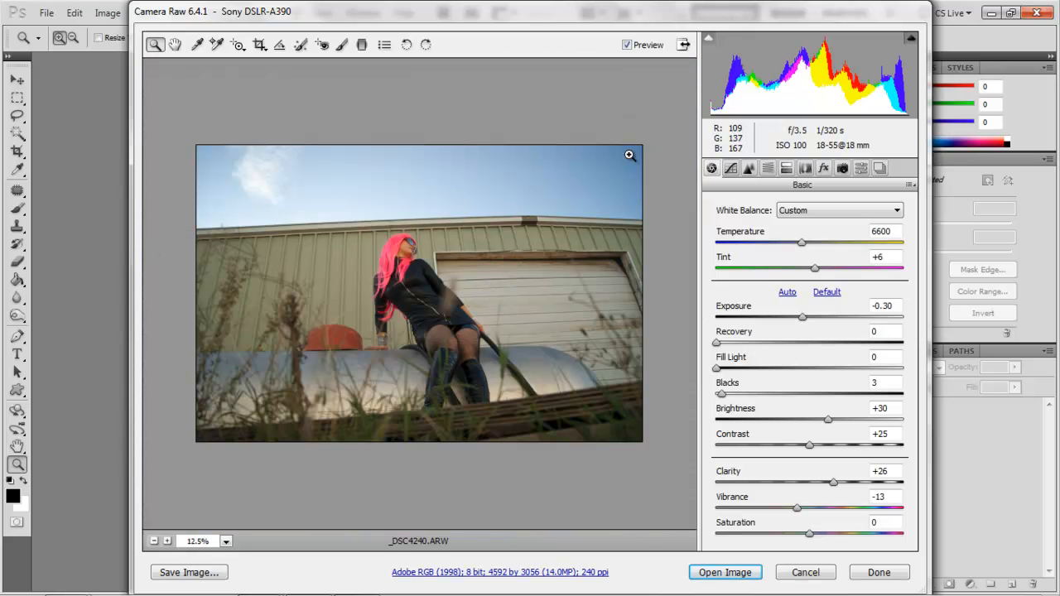
pyautogui.click(445, 245)
pyautogui.keyDown('alt'); pyautogui.click(375, 348); pyautogui.keyUp('alt')
pyautogui.keyDown('alt'); pyautogui.click(444, 331); pyautogui.keyUp('alt')
pyautogui.click(432, 306)
pyautogui.click(432, 306)
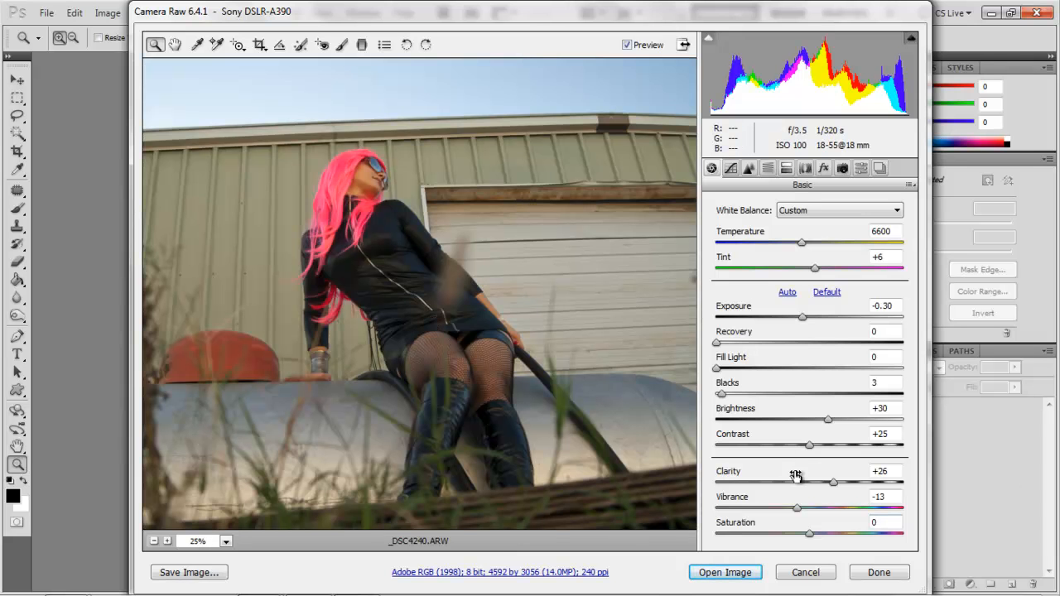
pyautogui.moveTo(724, 397); pyautogui.dragTo(729, 400)
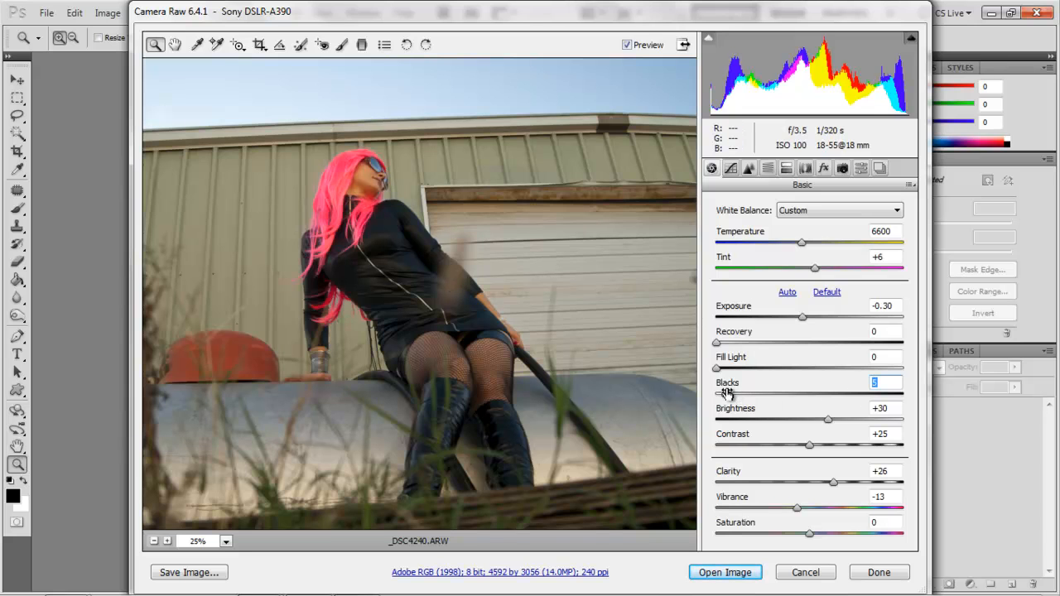
pyautogui.moveTo(725, 395); pyautogui.dragTo(728, 396)
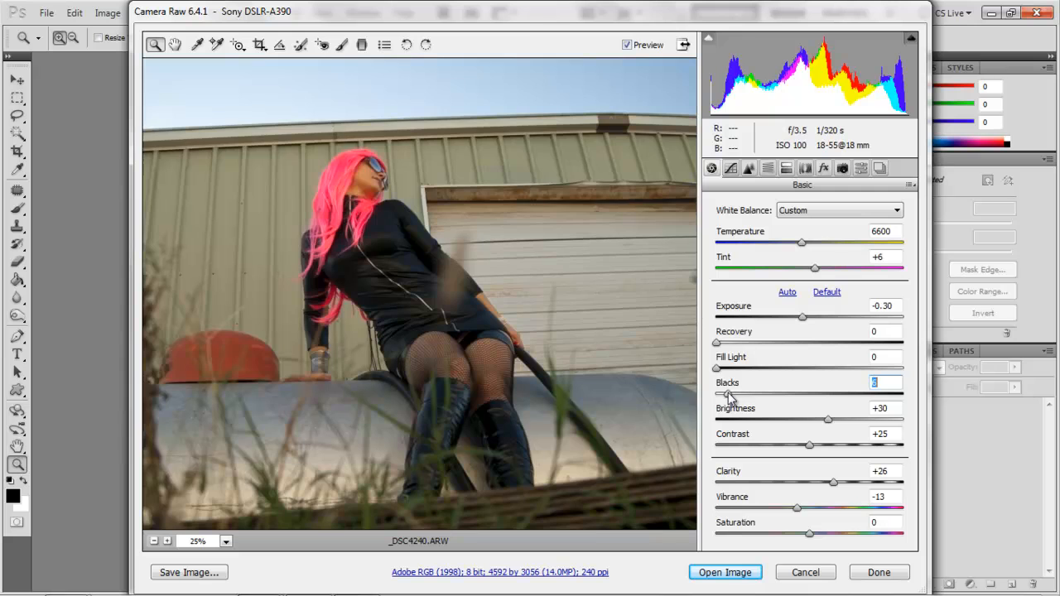
pyautogui.hotkey('ctrl', '-')
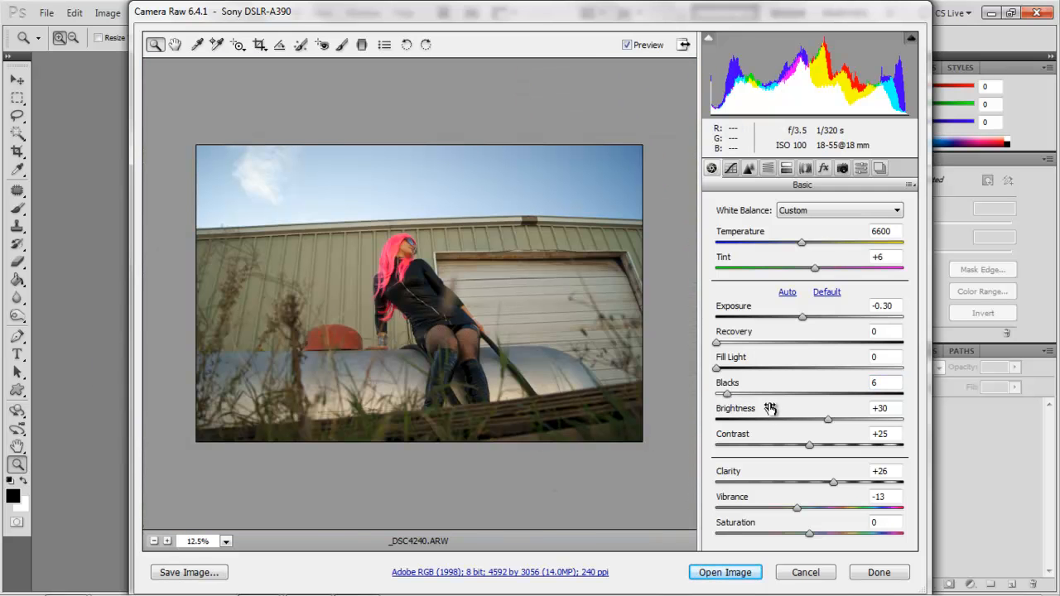
pyautogui.moveTo(727, 395); pyautogui.dragTo(732, 399)
pyautogui.press('Up')
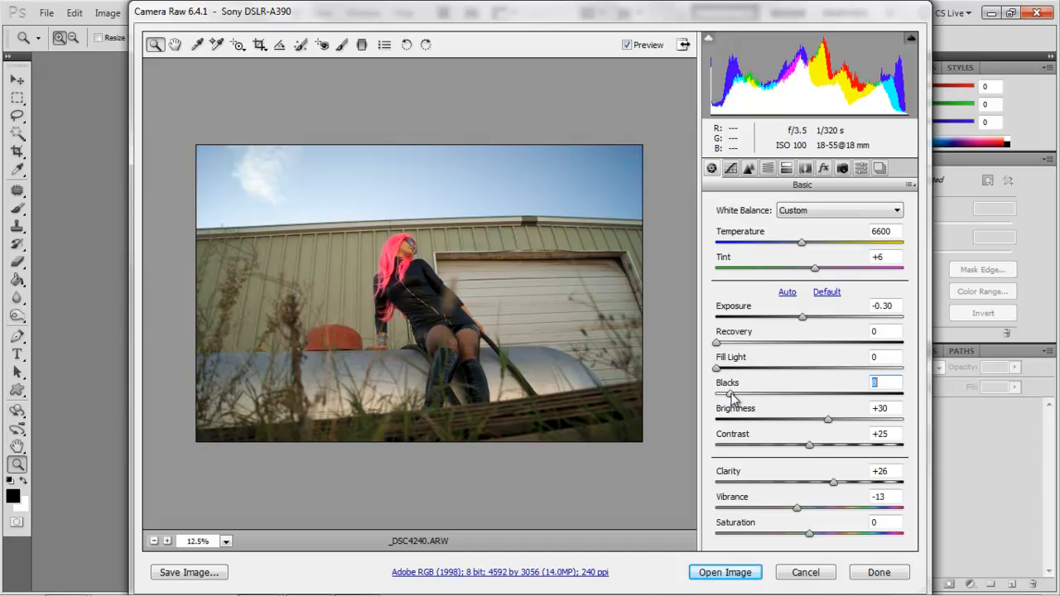
# Step: Check the hair and face detail up close and raise the Contrast to +28
pyautogui.click(395, 268)
pyautogui.click(431, 304)
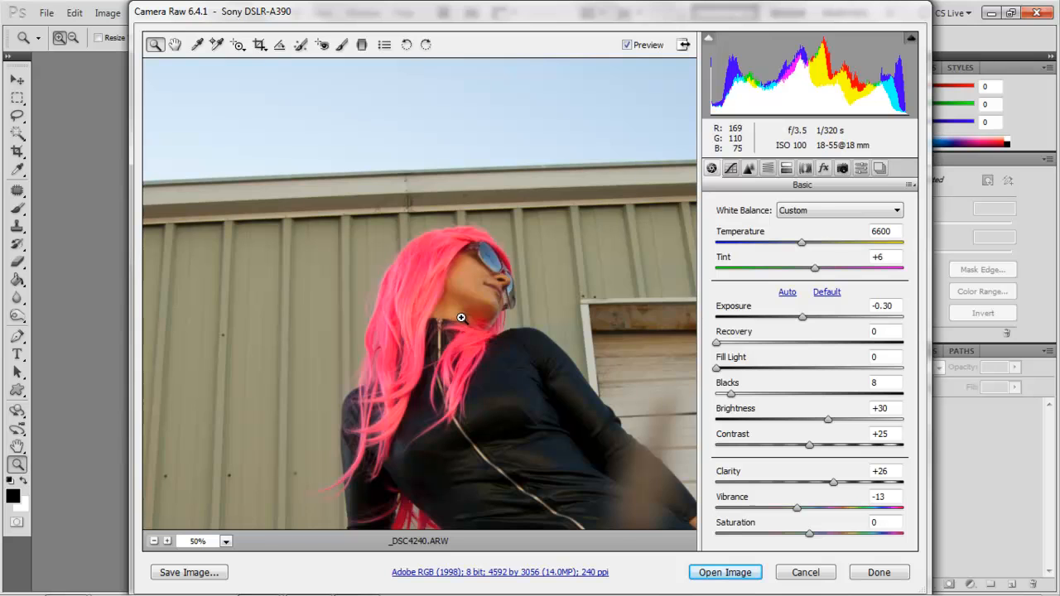
pyautogui.click(462, 318)
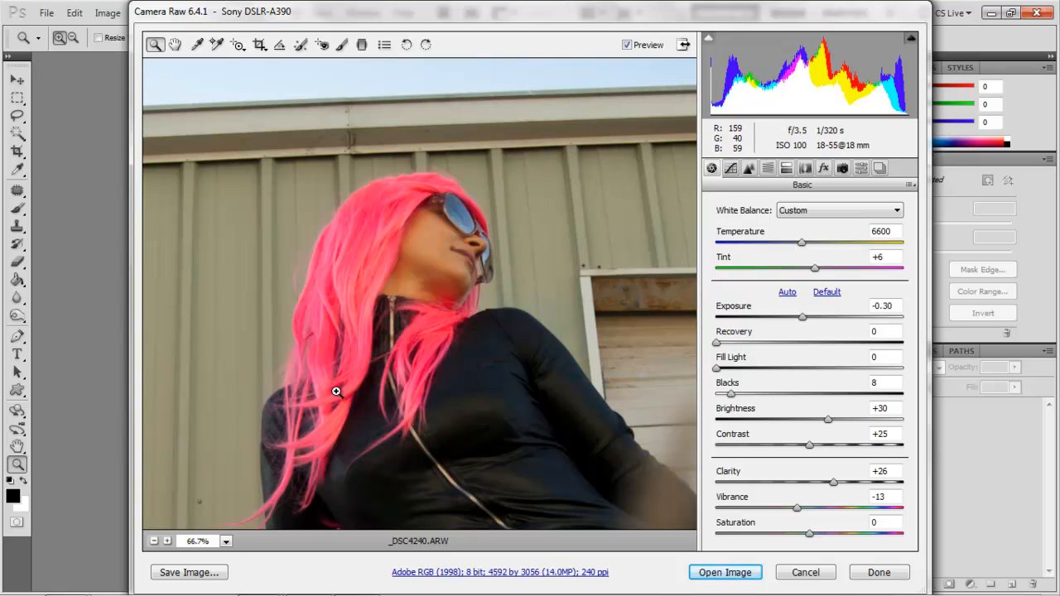
pyautogui.keyDown('alt'); pyautogui.click(452, 345); pyautogui.keyUp('alt')
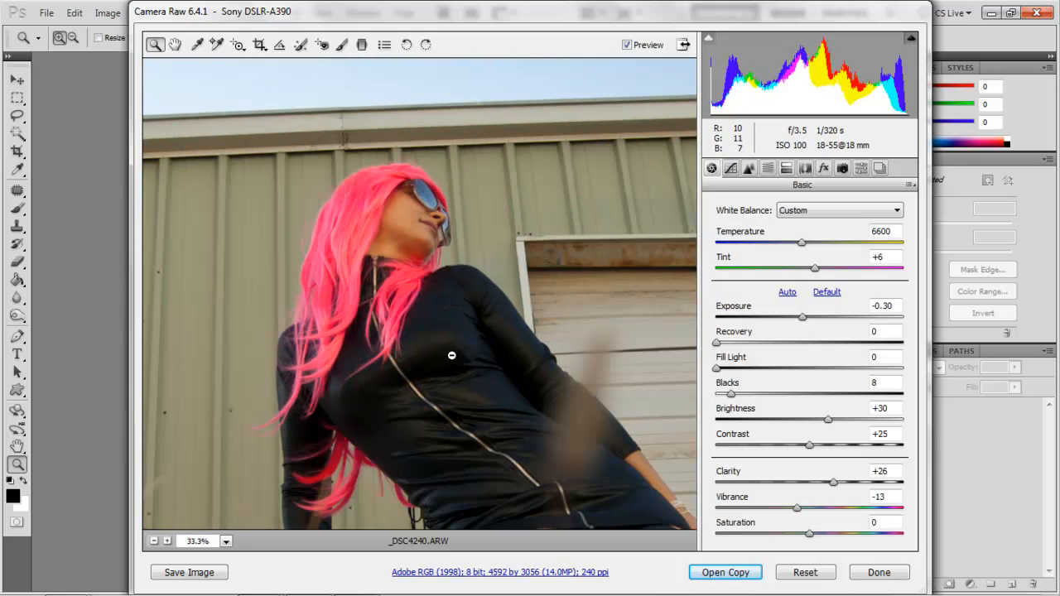
pyautogui.keyDown('alt'); pyautogui.click(419, 355); pyautogui.keyUp('alt')
pyautogui.keyDown('alt'); pyautogui.click(447, 355); pyautogui.keyUp('alt')
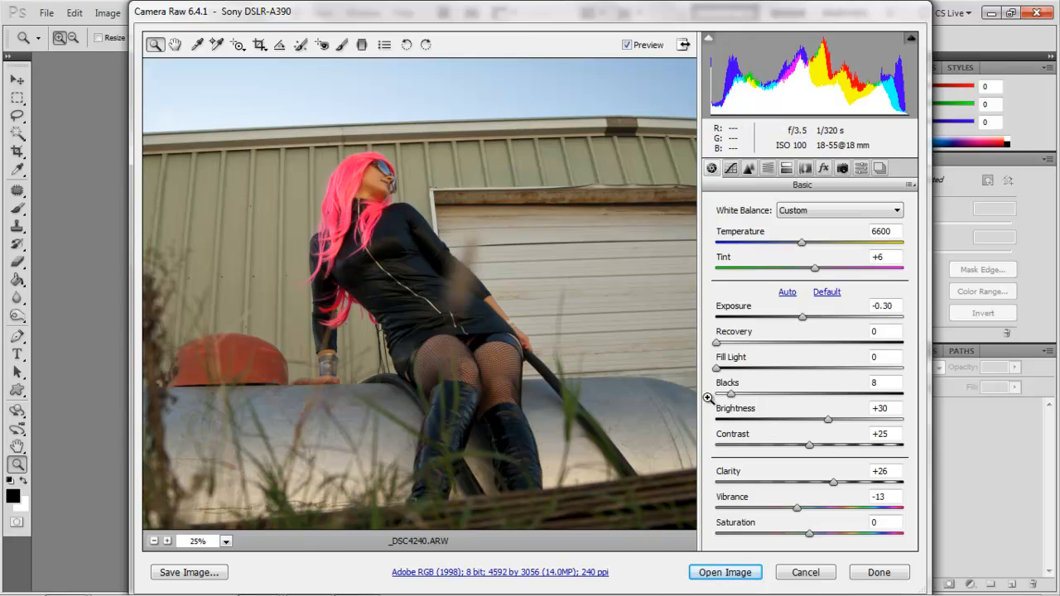
pyautogui.keyDown('alt'); pyautogui.click(421, 315); pyautogui.keyUp('alt')
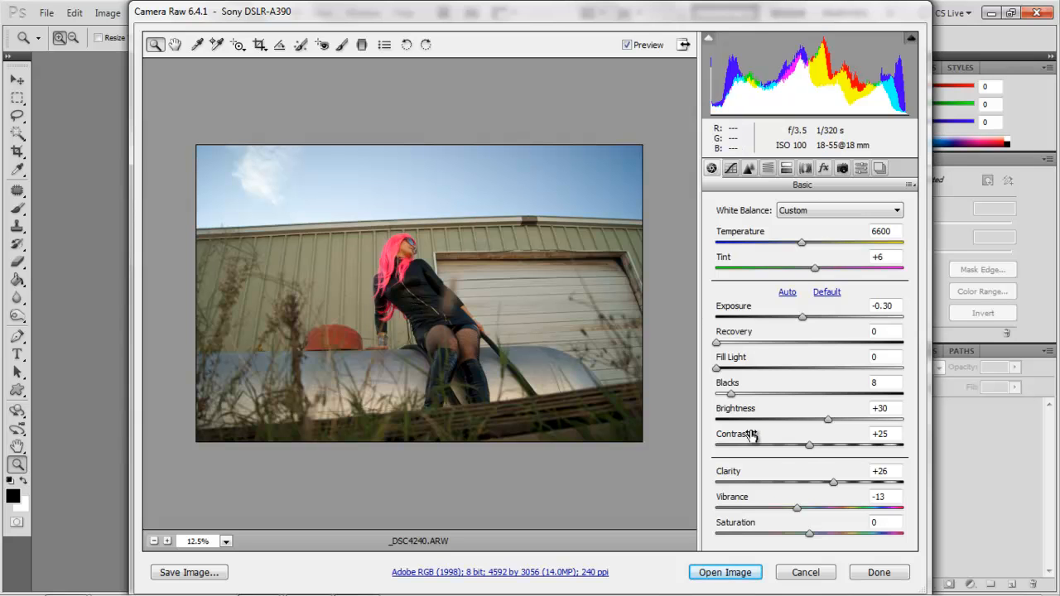
pyautogui.moveTo(812, 448); pyautogui.dragTo(815, 449)
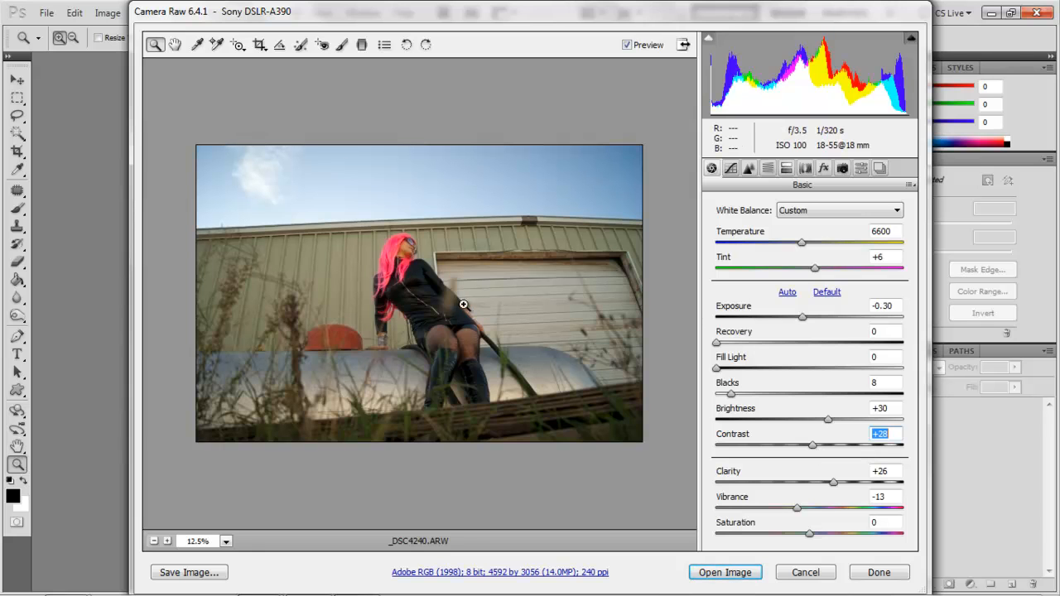
# Step: Inspect the model's hair, face and outfit up close and reduce the Vibrance to -24
pyautogui.click(385, 254)
pyautogui.moveTo(432, 286); pyautogui.dragTo(471, 315)
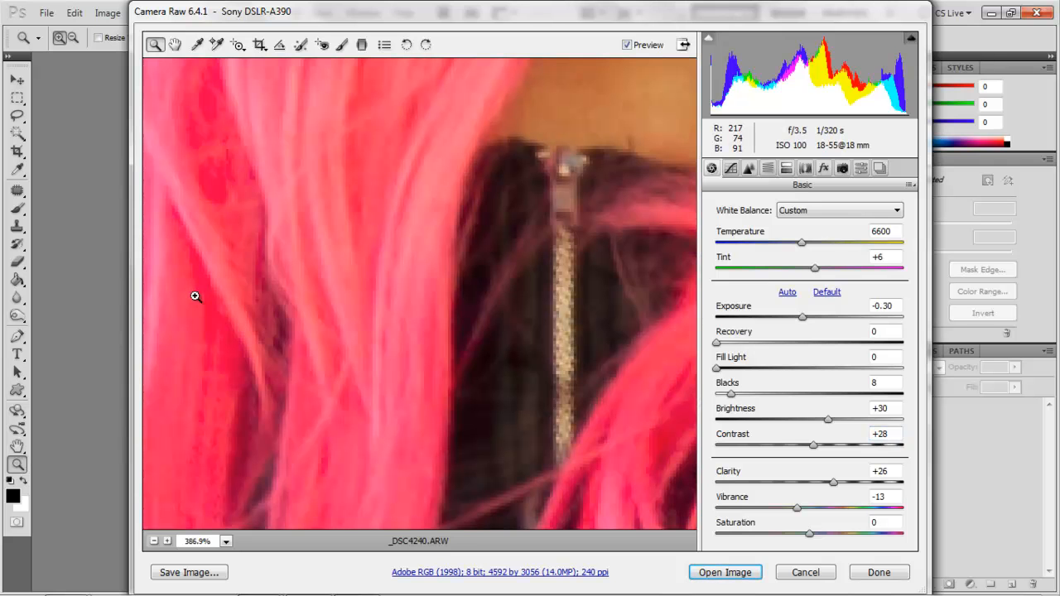
pyautogui.keyDown('alt'); pyautogui.click(504, 324); pyautogui.keyUp('alt')
pyautogui.keyDown('alt'); pyautogui.click(503, 323); pyautogui.keyUp('alt')
pyautogui.keyDown('alt'); pyautogui.click(504, 324); pyautogui.keyUp('alt')
pyautogui.keyDown('alt'); pyautogui.click(504, 323); pyautogui.keyUp('alt')
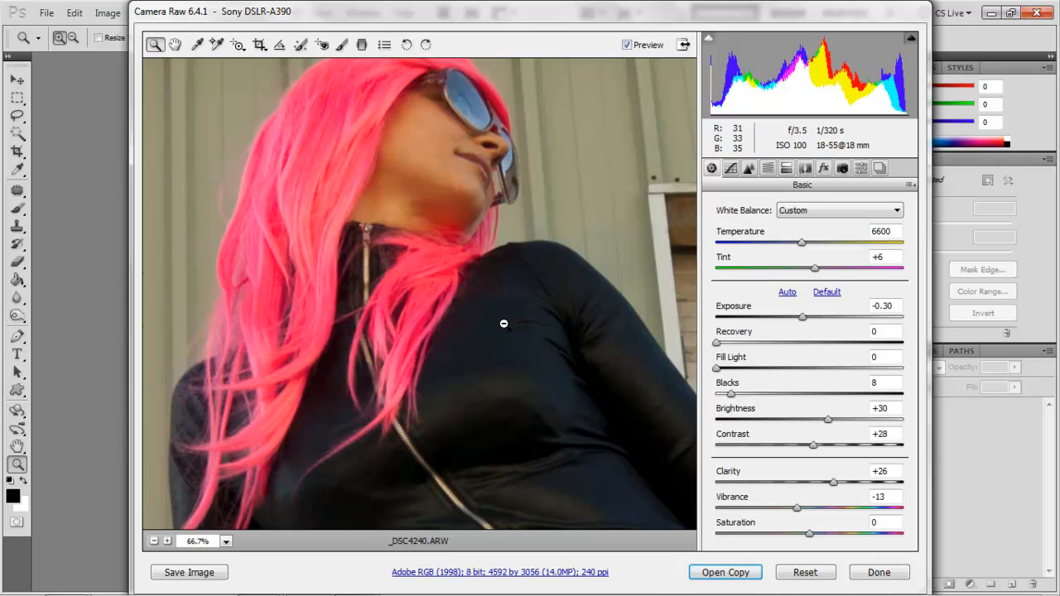
pyautogui.click(393, 239)
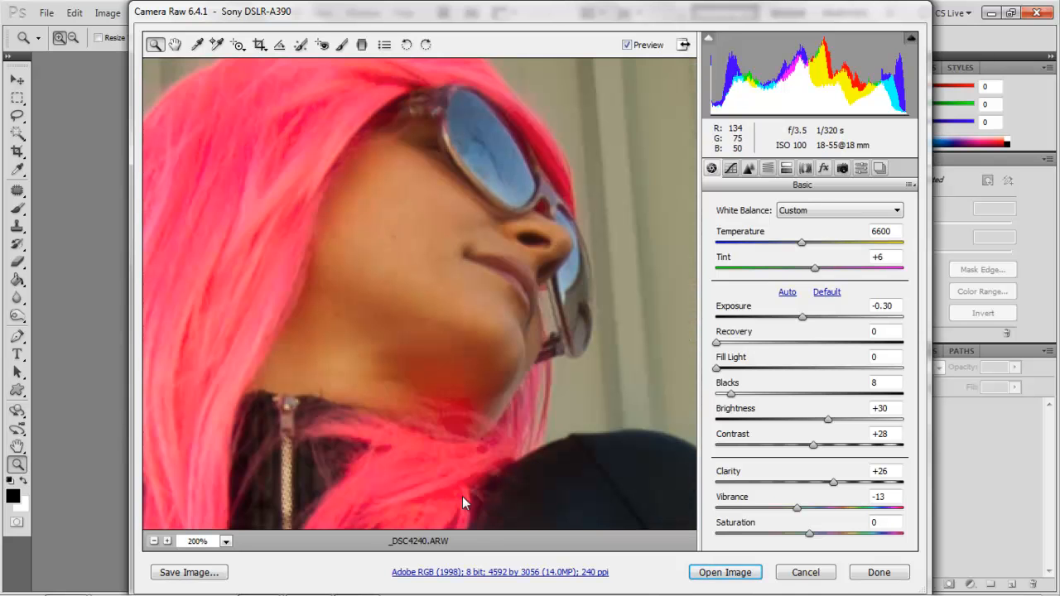
pyautogui.keyDown('alt'); pyautogui.click(413, 435); pyautogui.keyUp('alt')
pyautogui.keyDown('alt'); pyautogui.click(413, 436); pyautogui.keyUp('alt')
pyautogui.keyDown('alt'); pyautogui.click(398, 341); pyautogui.keyUp('alt')
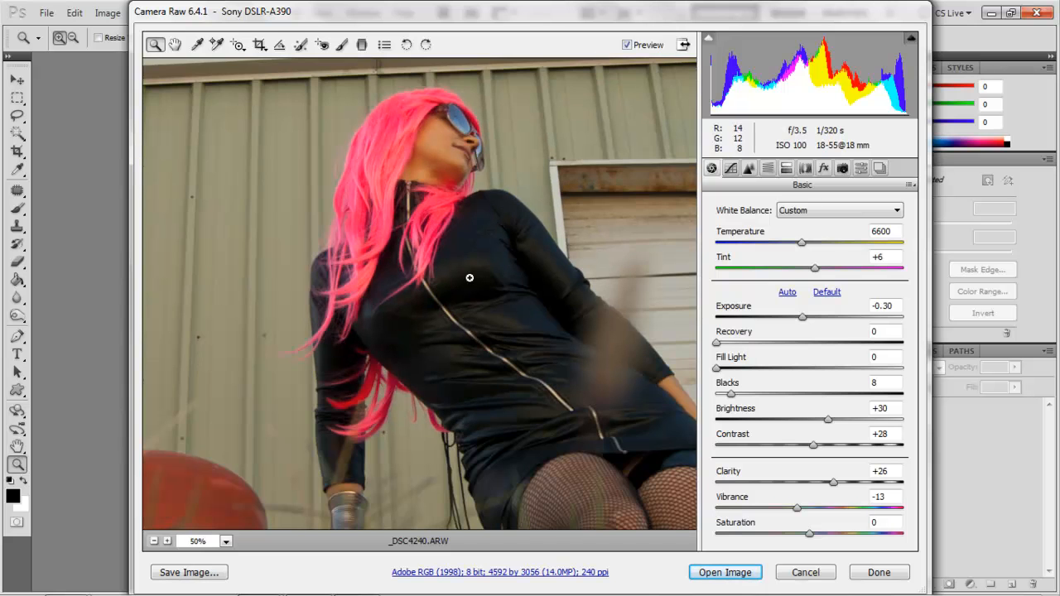
pyautogui.keyDown('alt'); pyautogui.click(398, 320); pyautogui.keyUp('alt')
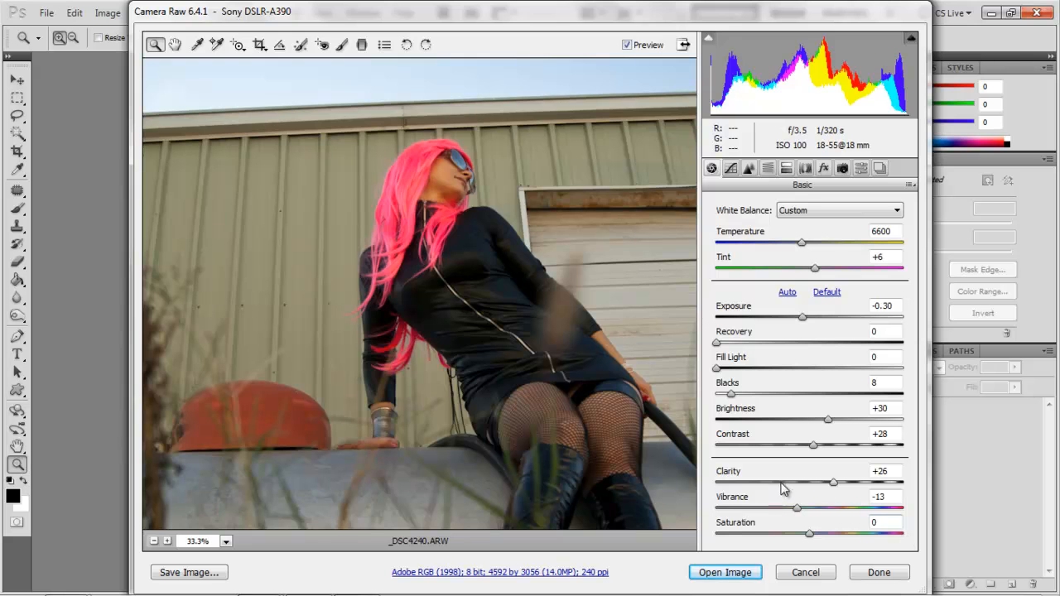
pyautogui.keyDown('alt'); pyautogui.click(569, 358); pyautogui.keyUp('alt')
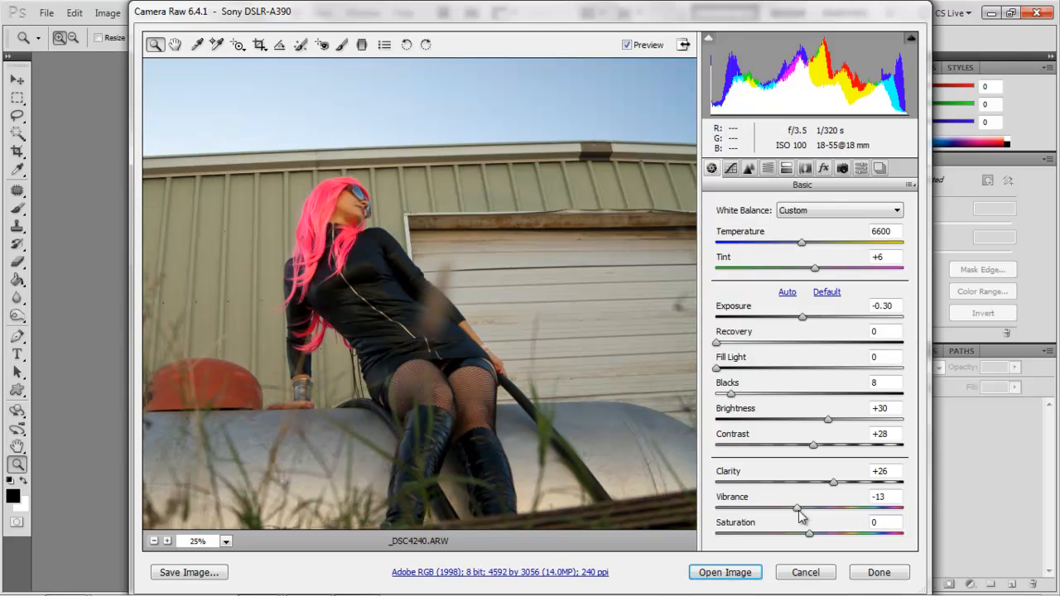
pyautogui.moveTo(798, 513); pyautogui.dragTo(789, 514)
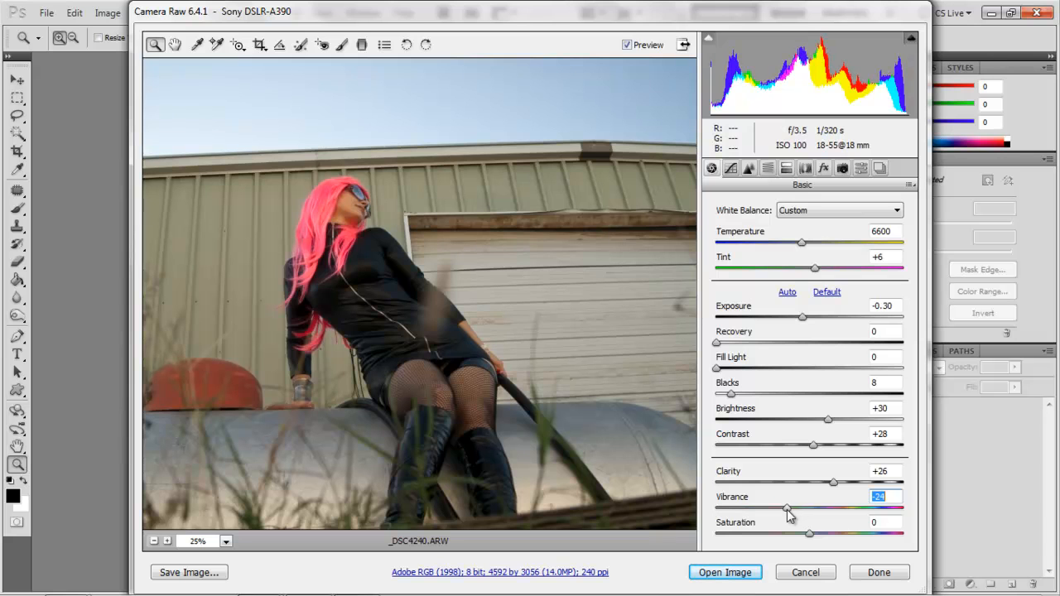
# Step: Set the Vibrance to -20, view the whole photo and bring up the parametric tone curve settings
pyautogui.moveTo(789, 509); pyautogui.dragTo(792, 514)
pyautogui.keyDown('alt'); pyautogui.click(399, 267); pyautogui.keyUp('alt')
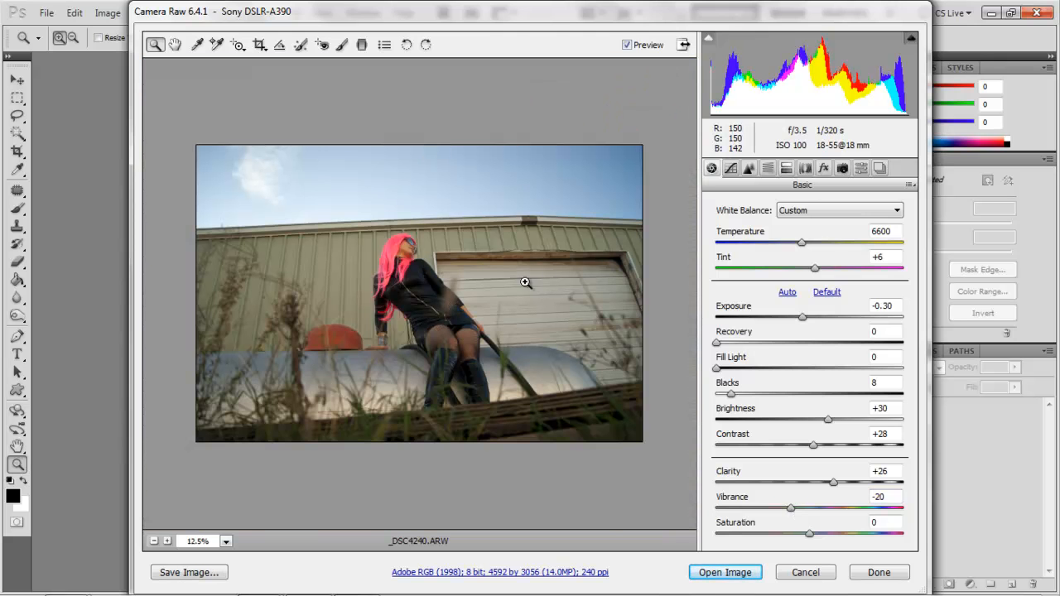
pyautogui.click(731, 169)
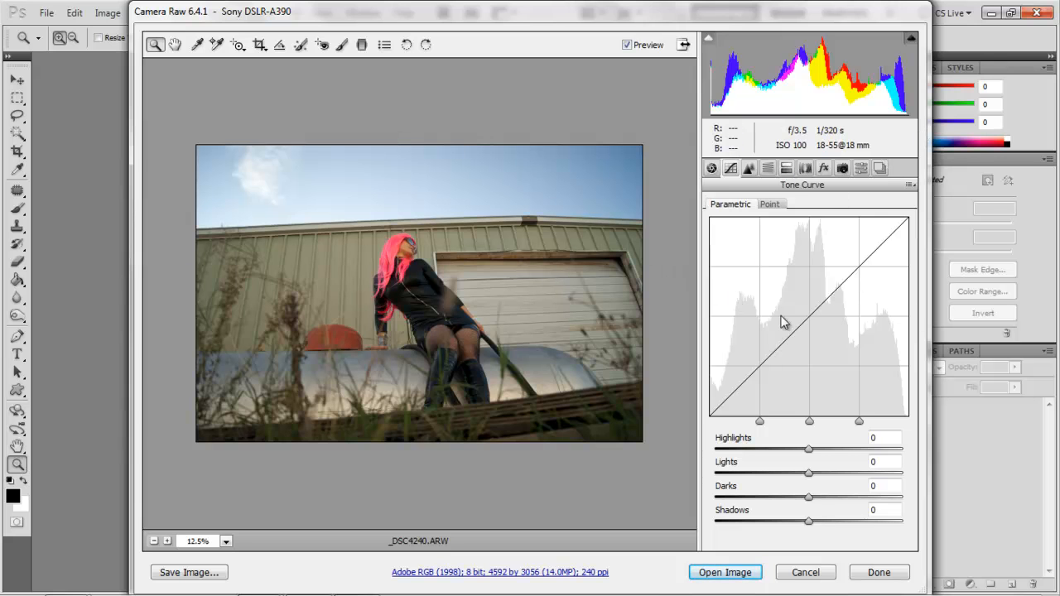
# Step: Try tone curve Highlights at +48 and Lights at +18, returning each to 0 after checking its effect
pyautogui.moveTo(811, 455); pyautogui.dragTo(858, 464)
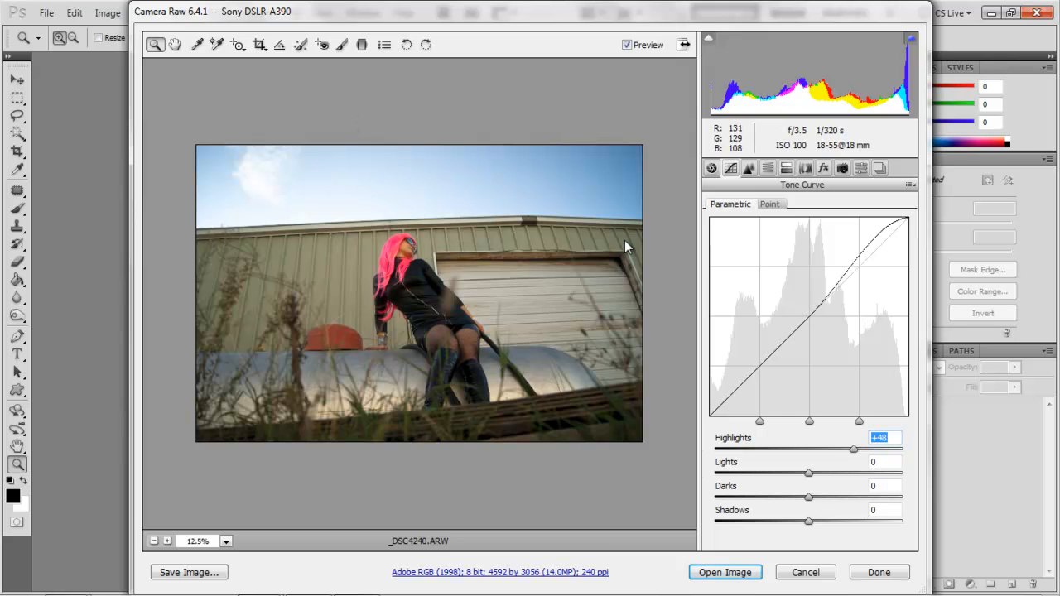
pyautogui.write('0')
pyautogui.press('Return')
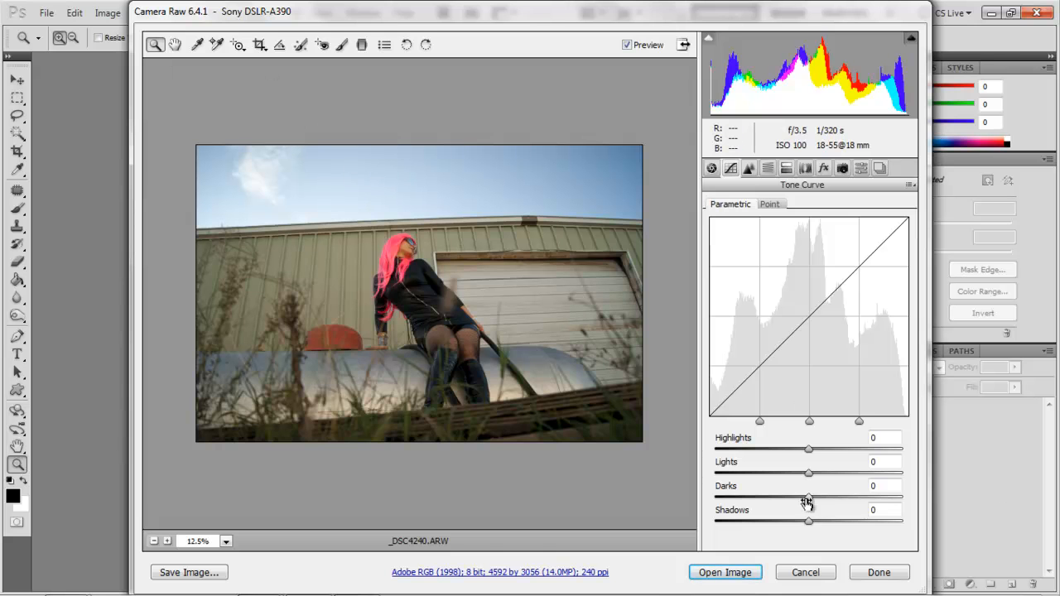
pyautogui.moveTo(809, 474); pyautogui.dragTo(825, 475)
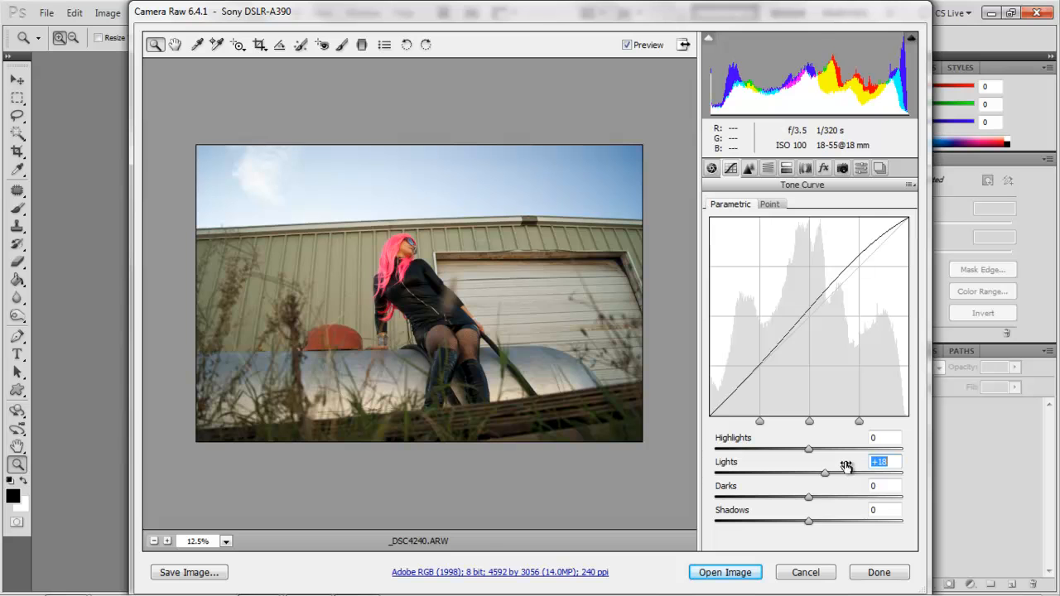
pyautogui.hotkey('ctrl', 'z')
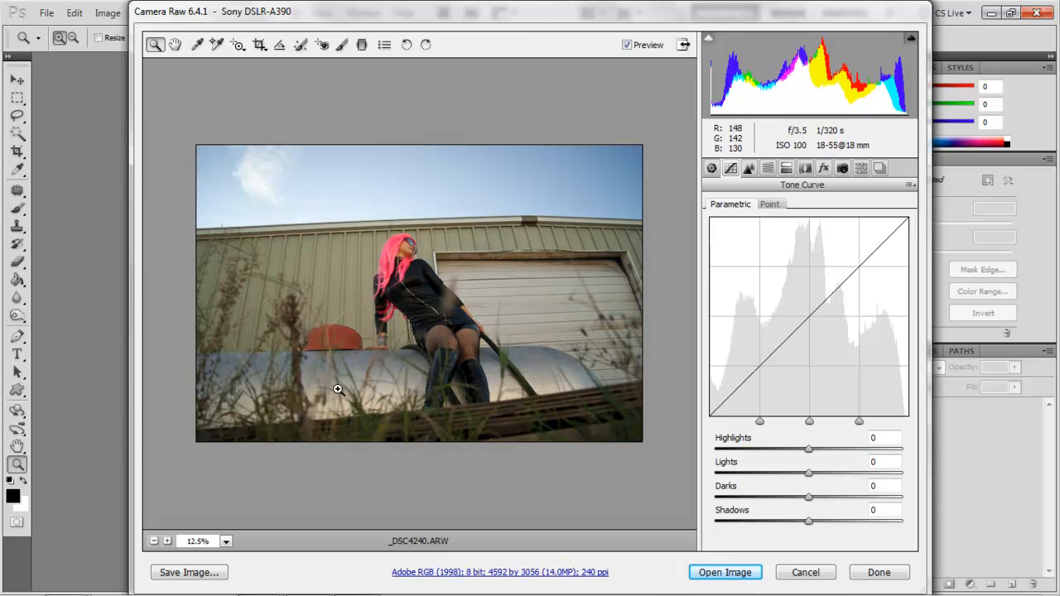
# Step: Shape the parametric tone curve with Lights +15, Darks +11 and Shadows -18, checking the model's hair and dark outfit up close
pyautogui.moveTo(807, 473); pyautogui.dragTo(824, 480)
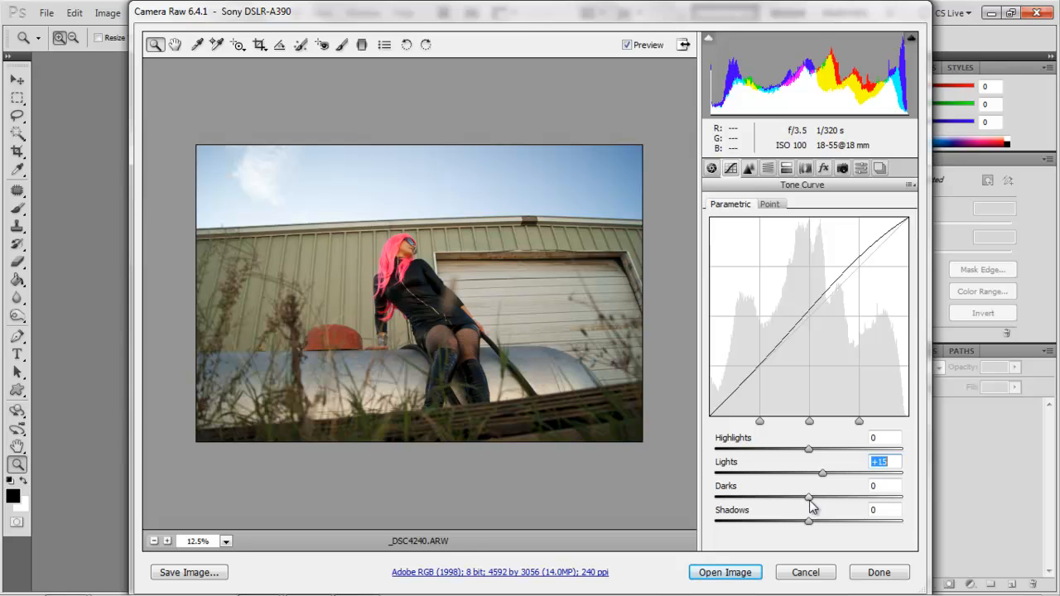
pyautogui.moveTo(810, 500); pyautogui.dragTo(849, 499)
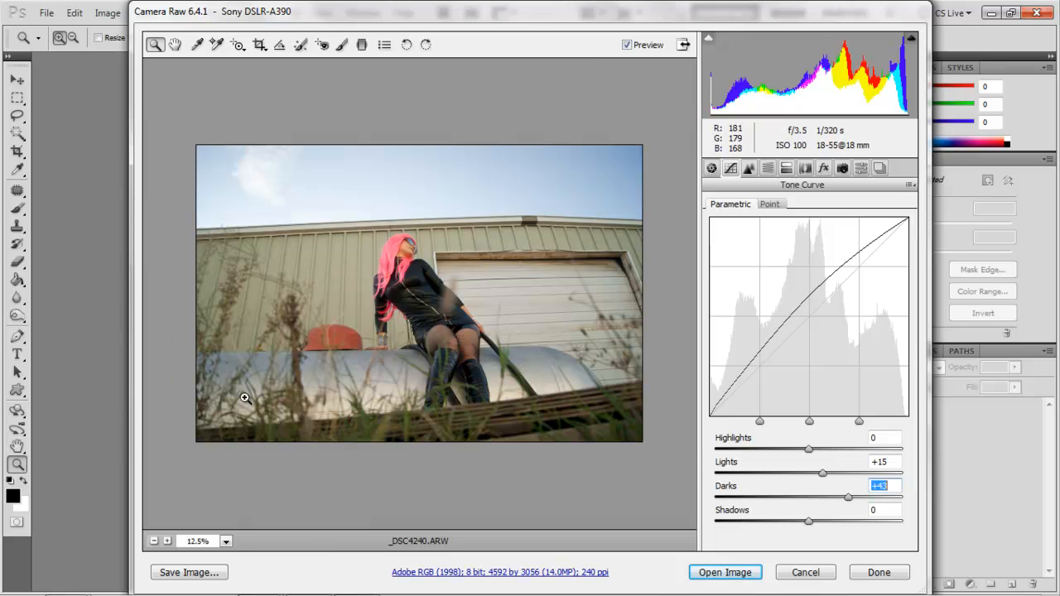
pyautogui.moveTo(849, 497); pyautogui.dragTo(823, 519)
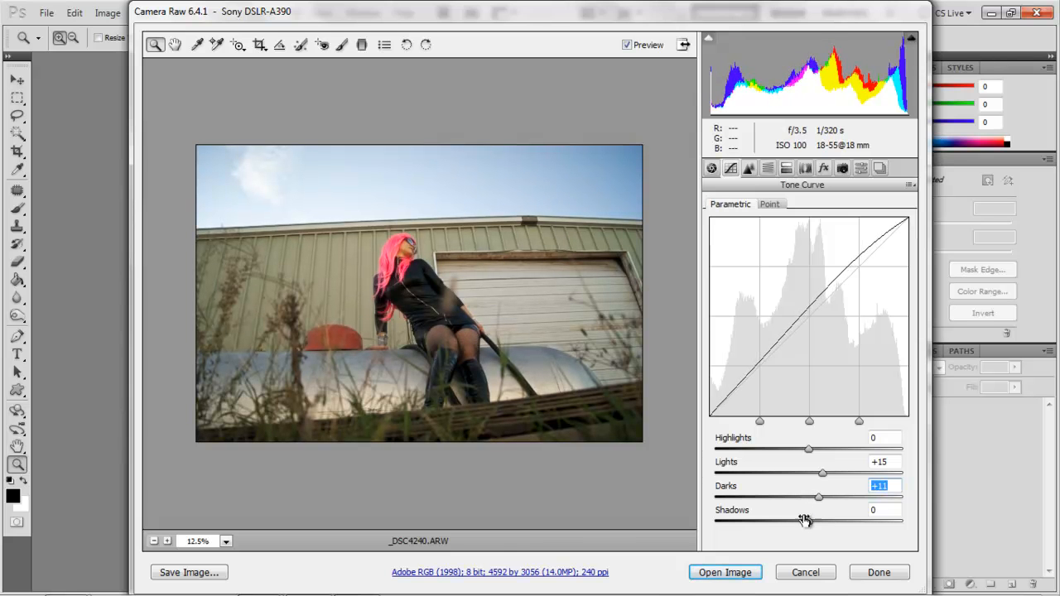
pyautogui.moveTo(810, 521); pyautogui.dragTo(793, 533)
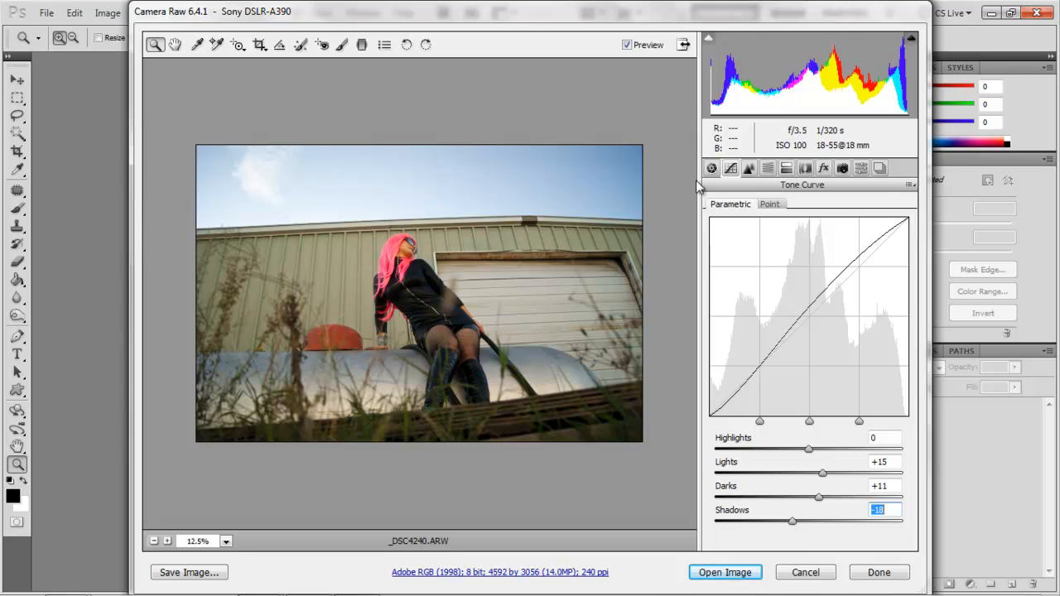
pyautogui.click(411, 262)
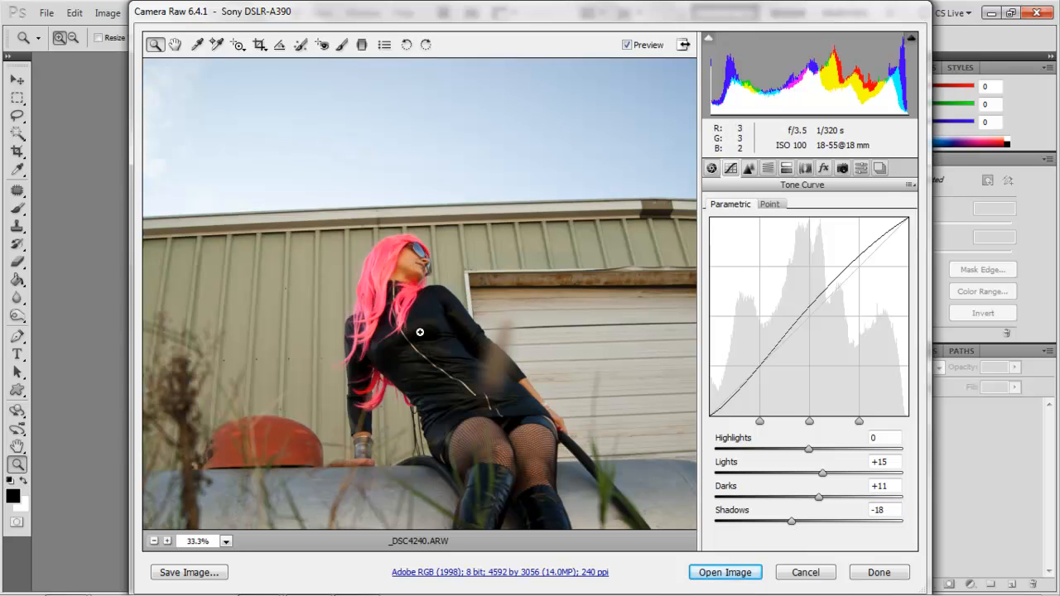
pyautogui.click(428, 336)
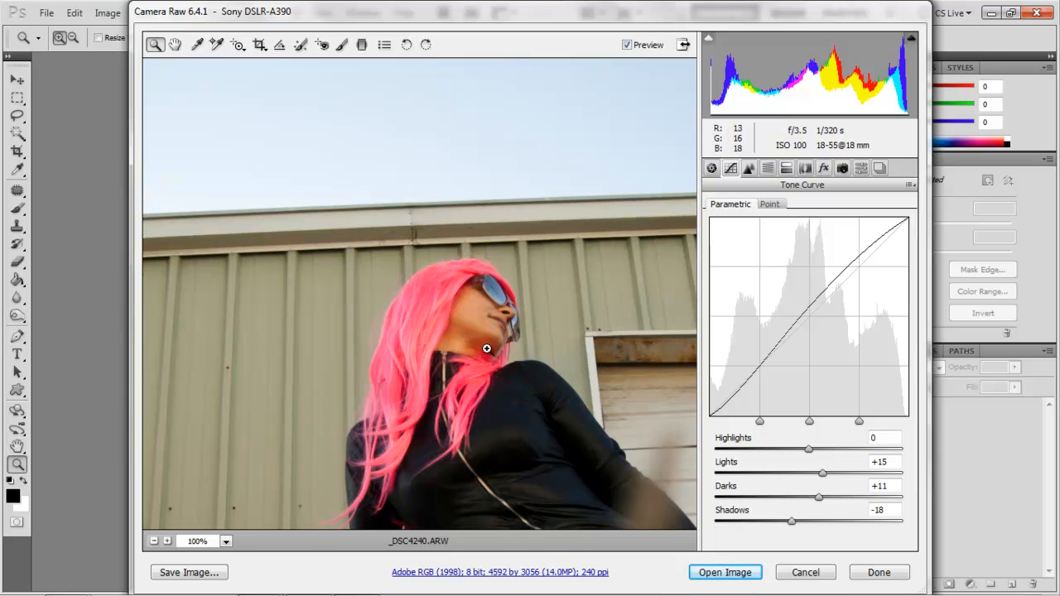
pyautogui.click(487, 357)
pyautogui.press('alt')
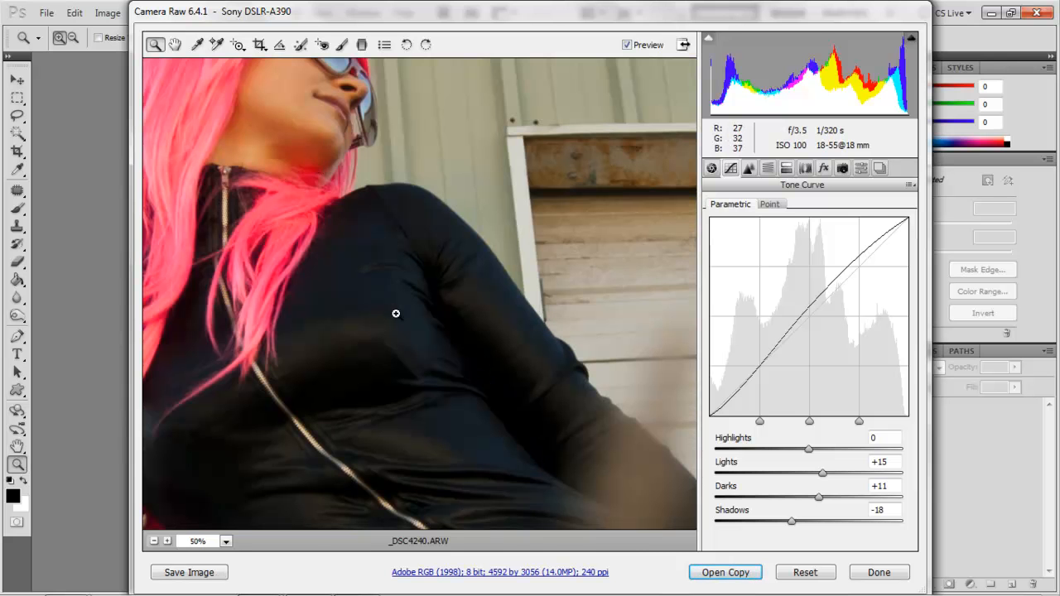
pyautogui.keyDown('alt'); pyautogui.click(396, 313); pyautogui.keyUp('alt')
pyautogui.keyDown('alt'); pyautogui.click(403, 323); pyautogui.keyUp('alt')
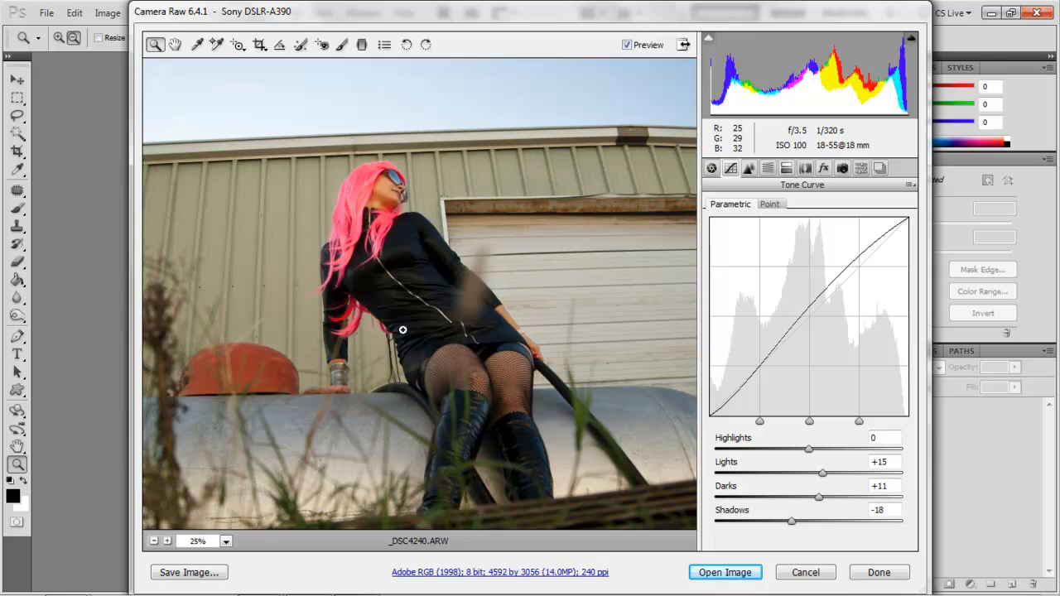
# Step: Examine the metal wall beside the model's hair for noise and set the Luminance noise reduction to 46
pyautogui.click(749, 168)
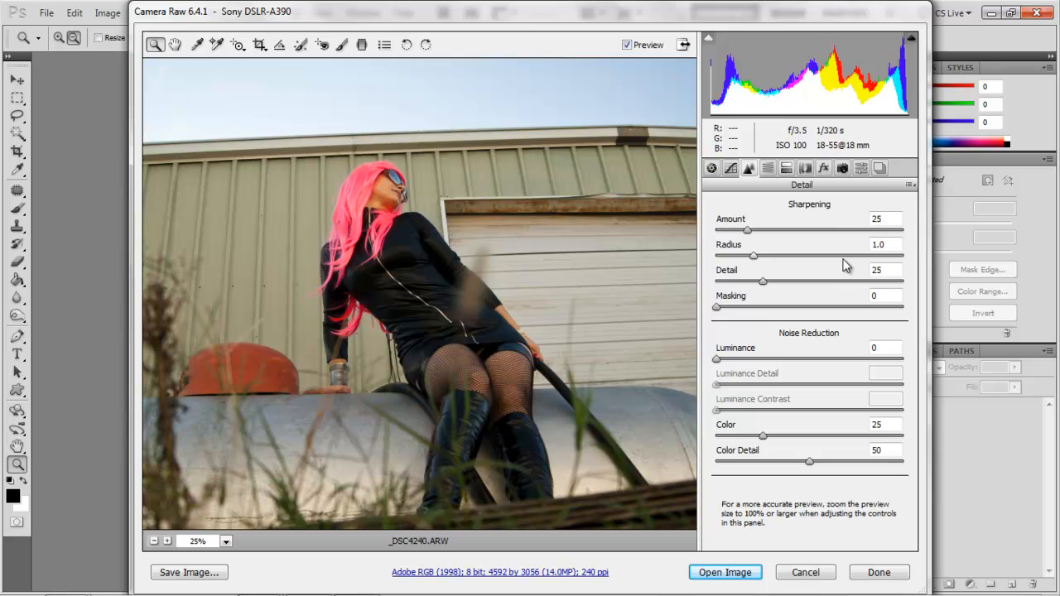
pyautogui.keyDown('alt'); pyautogui.click(483, 324); pyautogui.keyUp('alt')
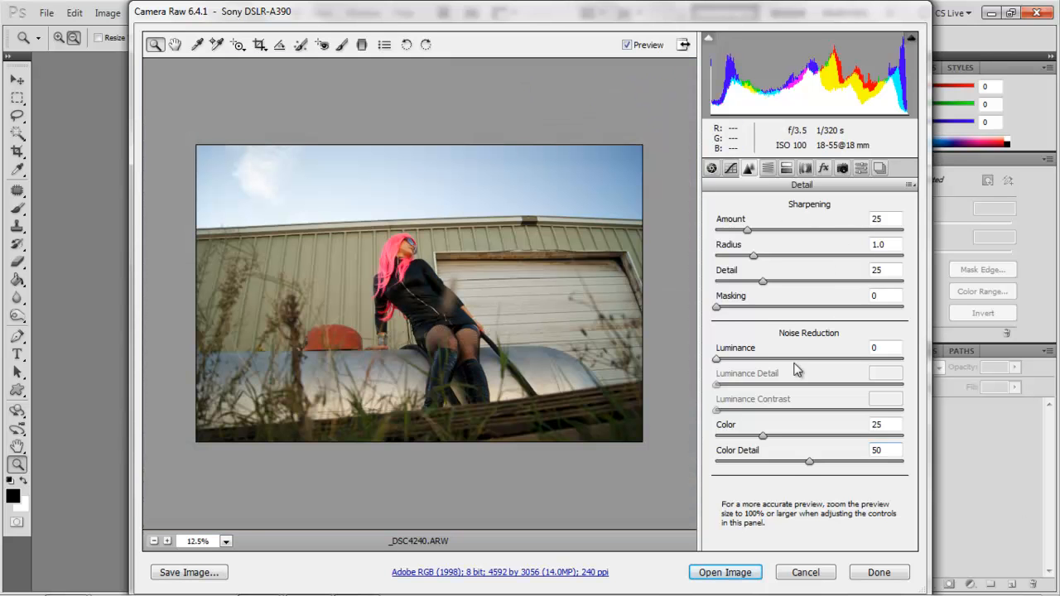
pyautogui.click(383, 286)
pyautogui.click(497, 265)
pyautogui.click(459, 292)
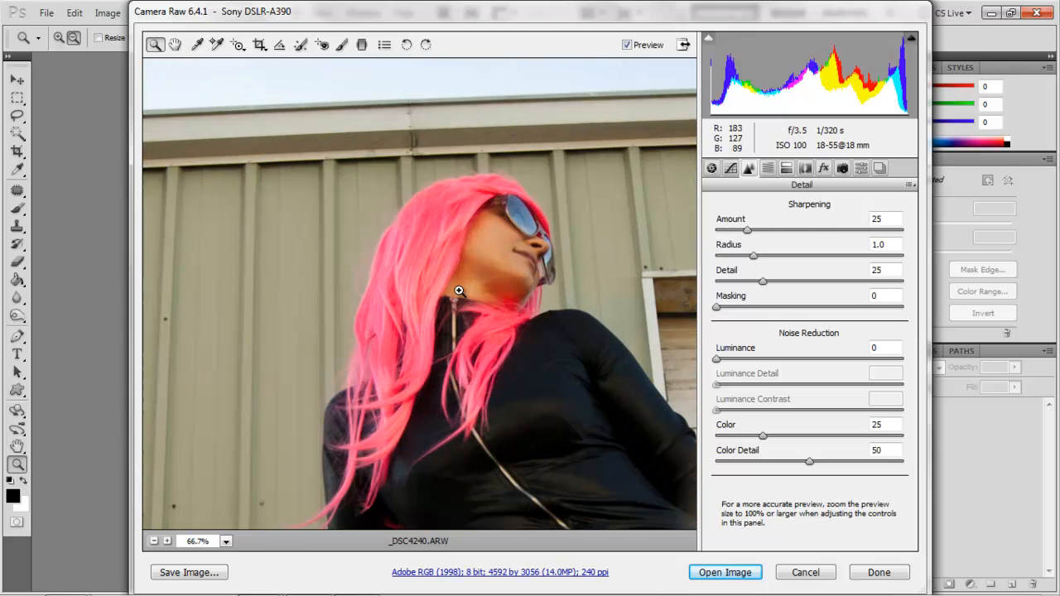
pyautogui.click(401, 276)
pyautogui.click(339, 258)
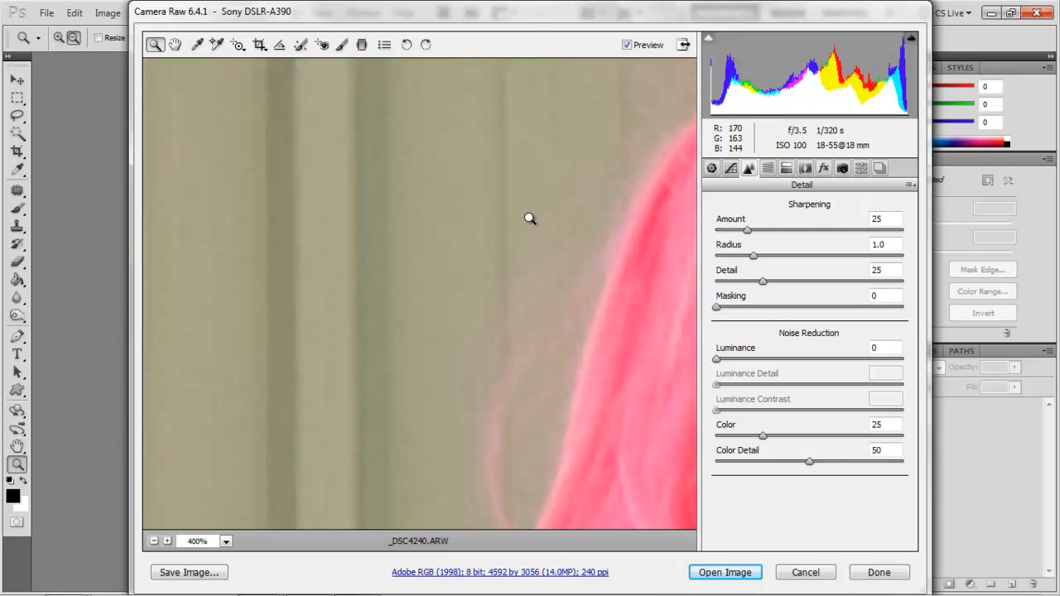
pyautogui.keyDown('alt'); pyautogui.click(397, 224); pyautogui.keyUp('alt')
pyautogui.keyDown('alt'); pyautogui.click(397, 224); pyautogui.keyUp('alt')
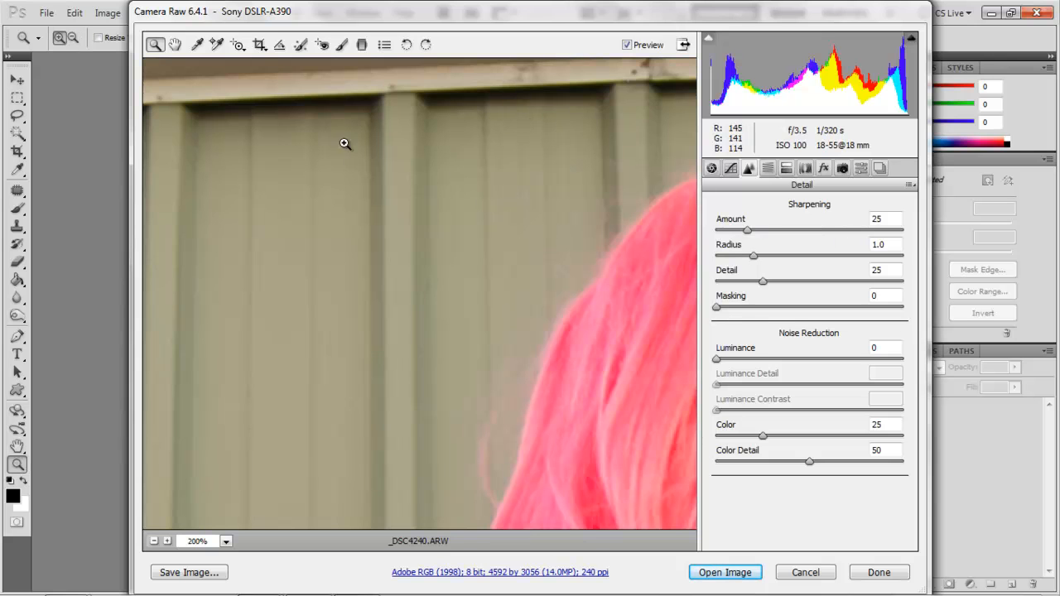
pyautogui.moveTo(716, 358); pyautogui.dragTo(772, 362)
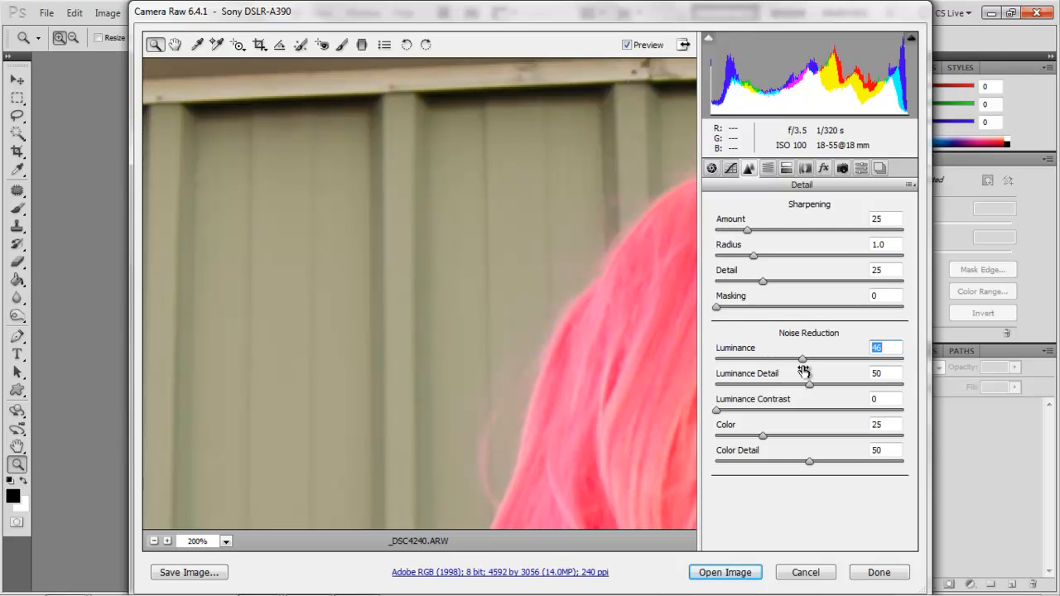
# Step: Examine the noise reduction on the model's face, hair and outfit at several magnifications and across the whole photo
pyautogui.press('alt')
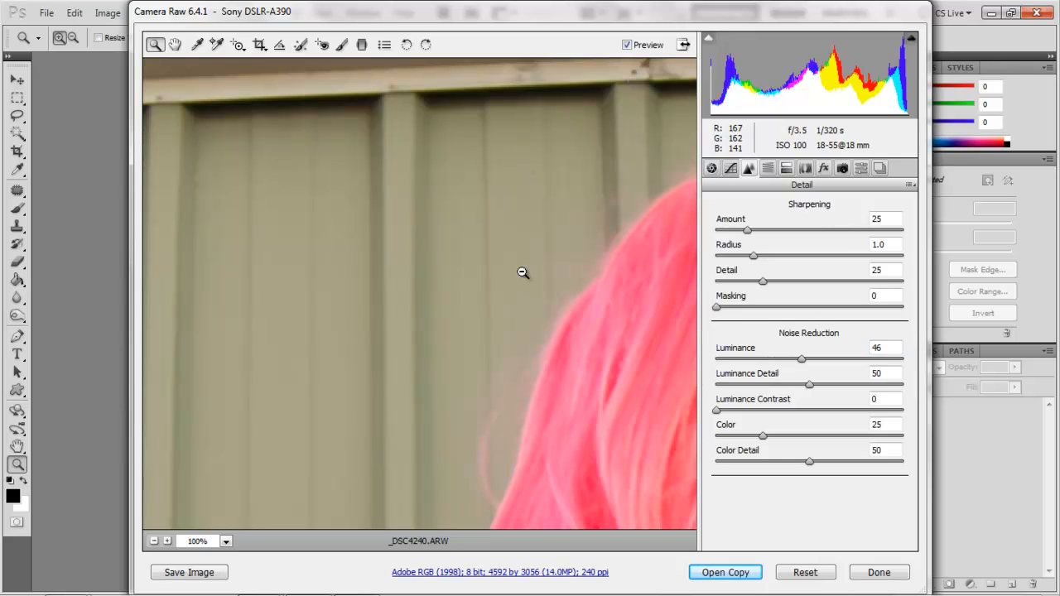
pyautogui.keyDown('alt'); pyautogui.click(528, 271); pyautogui.keyUp('alt')
pyautogui.keyDown('alt'); pyautogui.click(530, 417); pyautogui.keyUp('alt')
pyautogui.keyDown('alt'); pyautogui.click(531, 415); pyautogui.keyUp('alt')
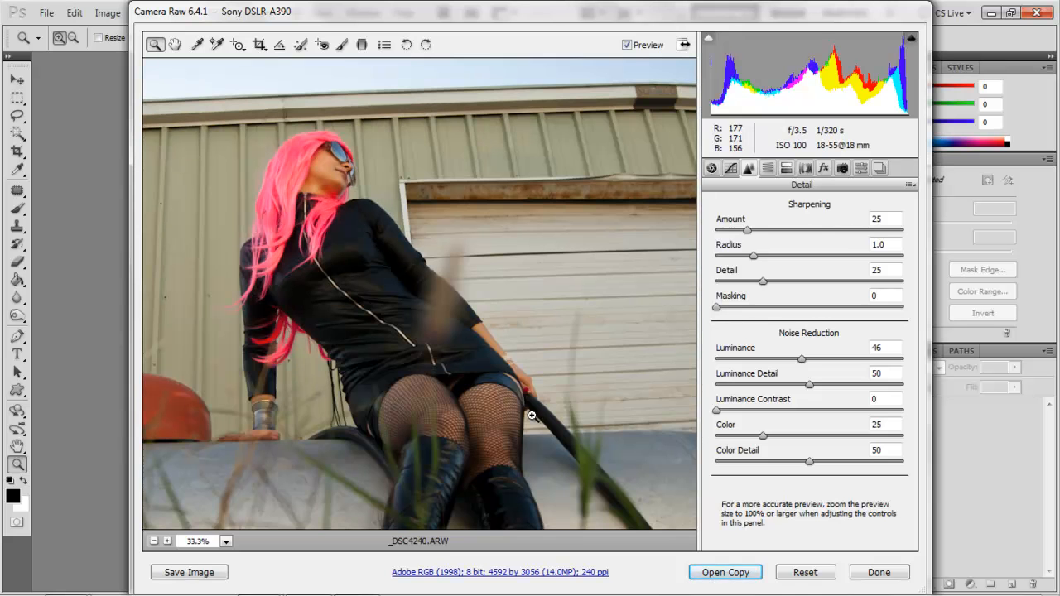
pyautogui.click(372, 276)
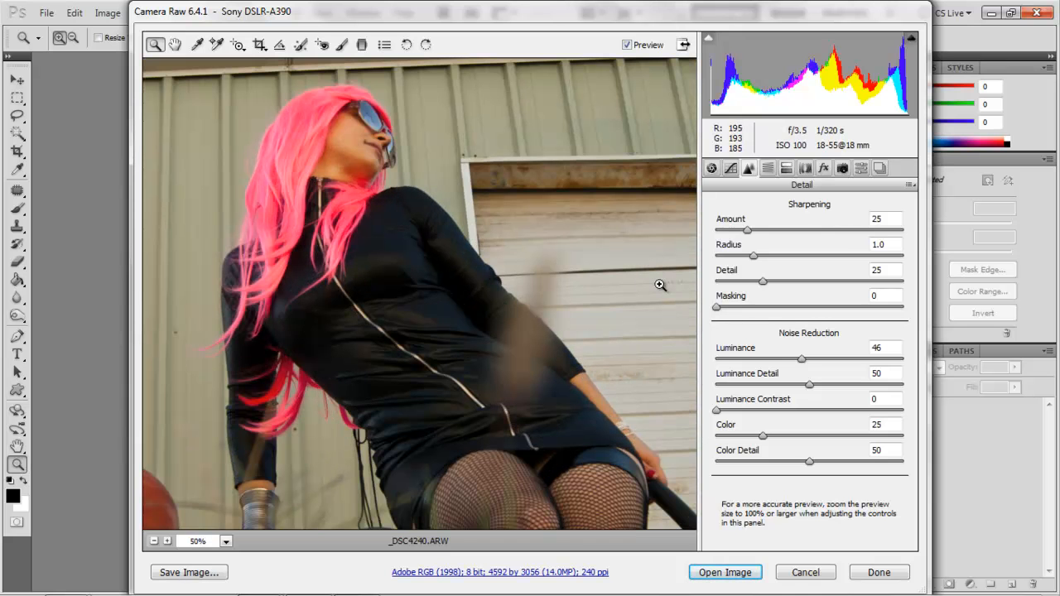
pyautogui.keyDown('alt'); pyautogui.click(484, 341); pyautogui.keyUp('alt')
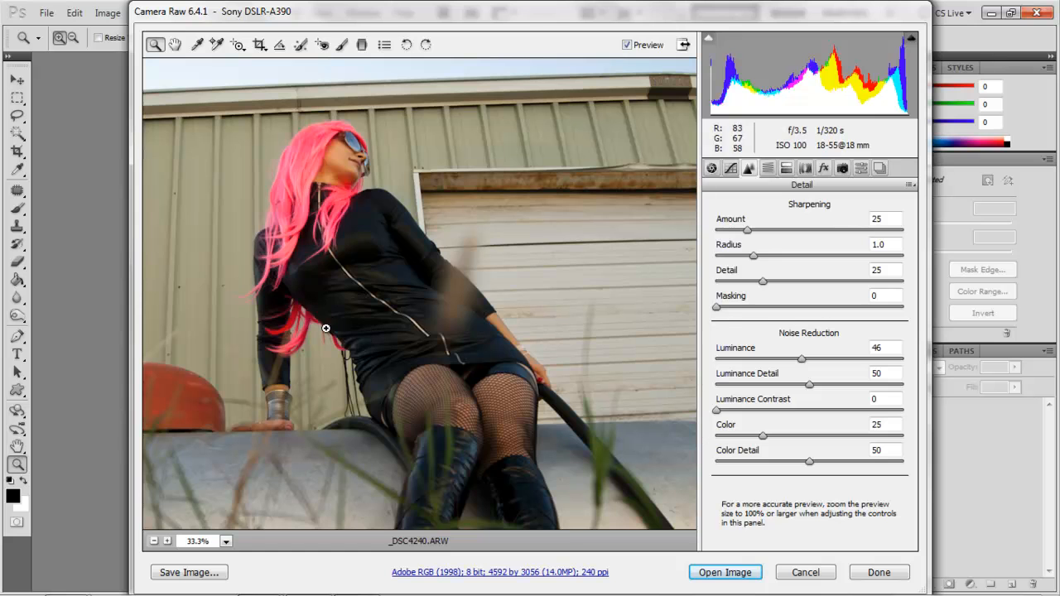
pyautogui.keyDown('alt'); pyautogui.click(404, 323); pyautogui.keyUp('alt')
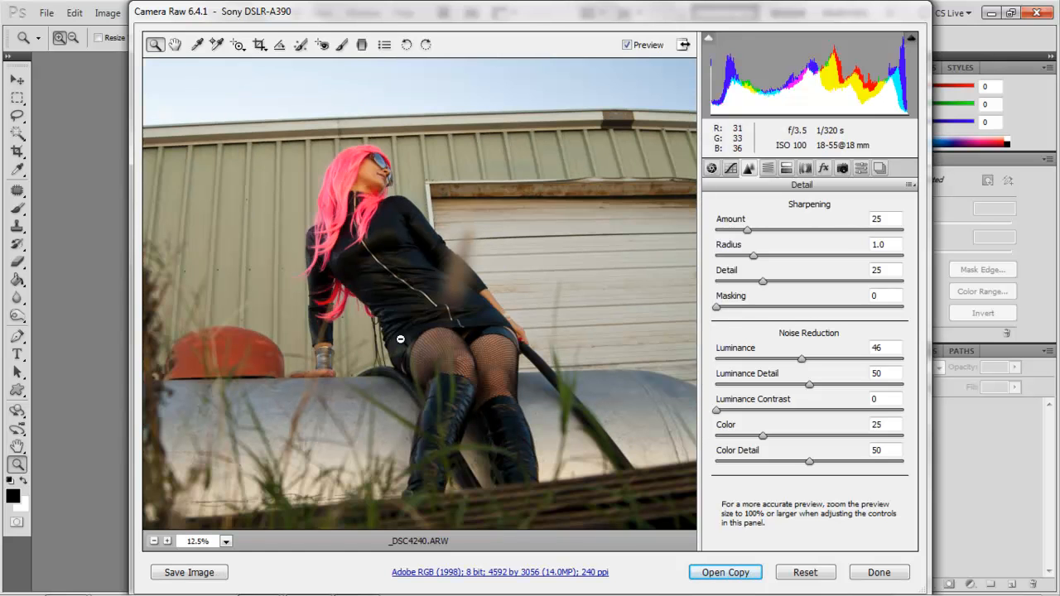
pyautogui.keyDown('alt'); pyautogui.click(396, 347); pyautogui.keyUp('alt')
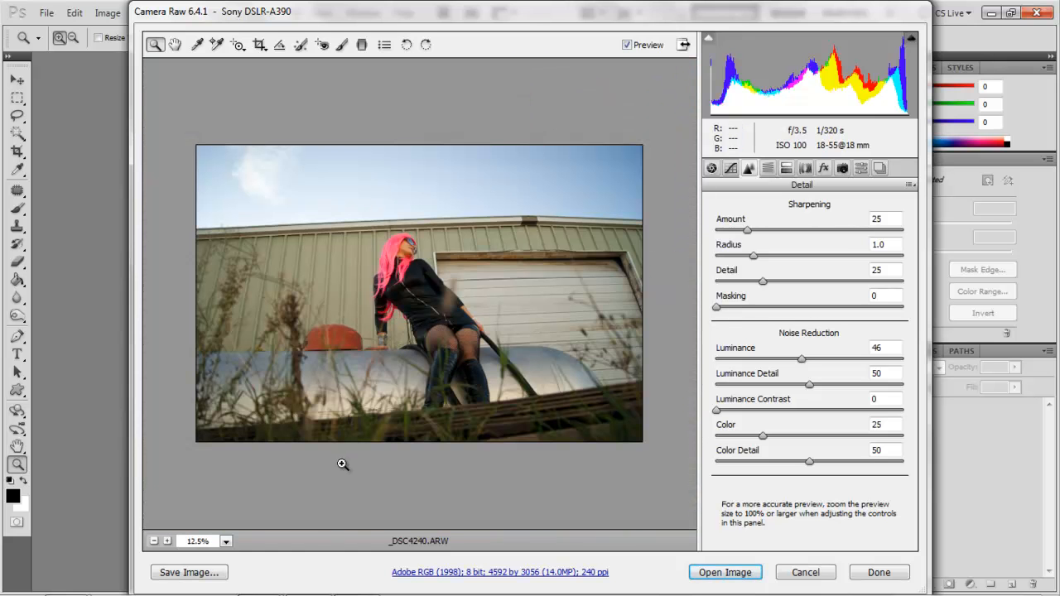
pyautogui.click(396, 311)
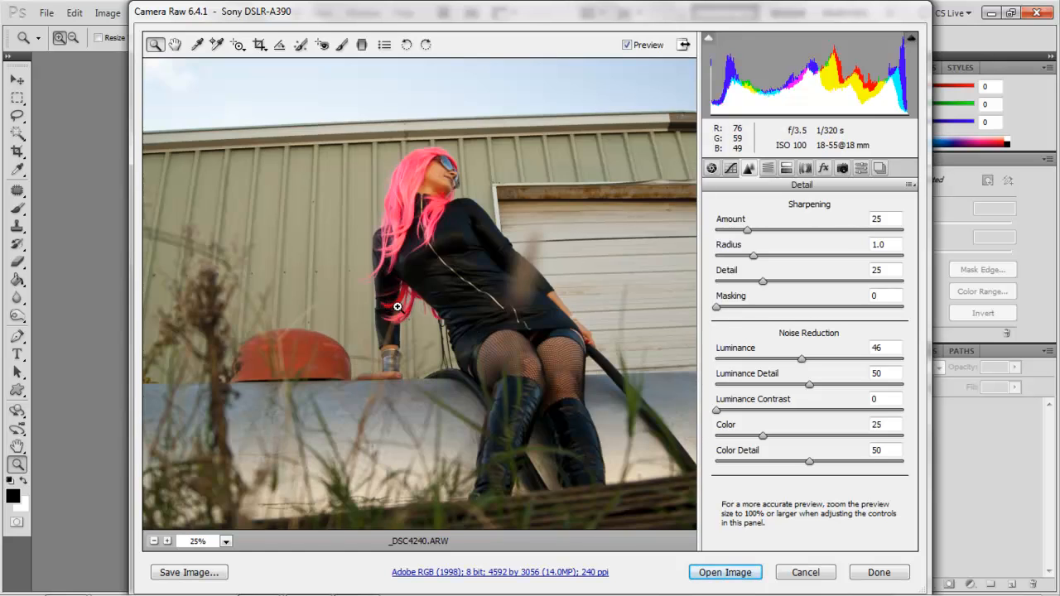
# Step: Check the photo's colours on the model's hair and the sky, and lower the HSL Saturation of the Reds to -22
pyautogui.click(768, 168)
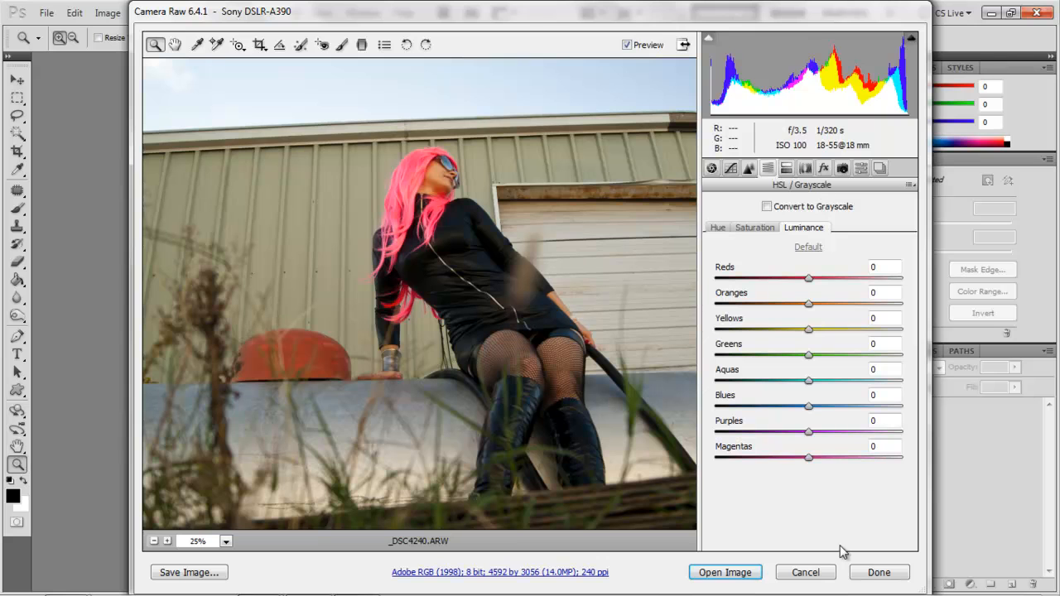
pyautogui.click(761, 229)
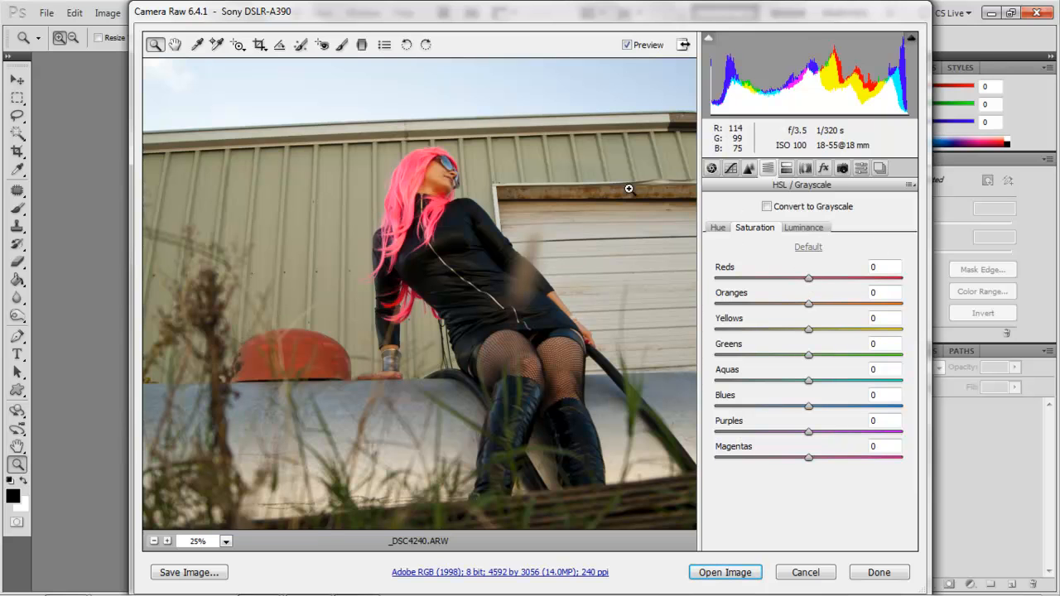
pyautogui.keyDown('alt'); pyautogui.click(506, 261); pyautogui.keyUp('alt')
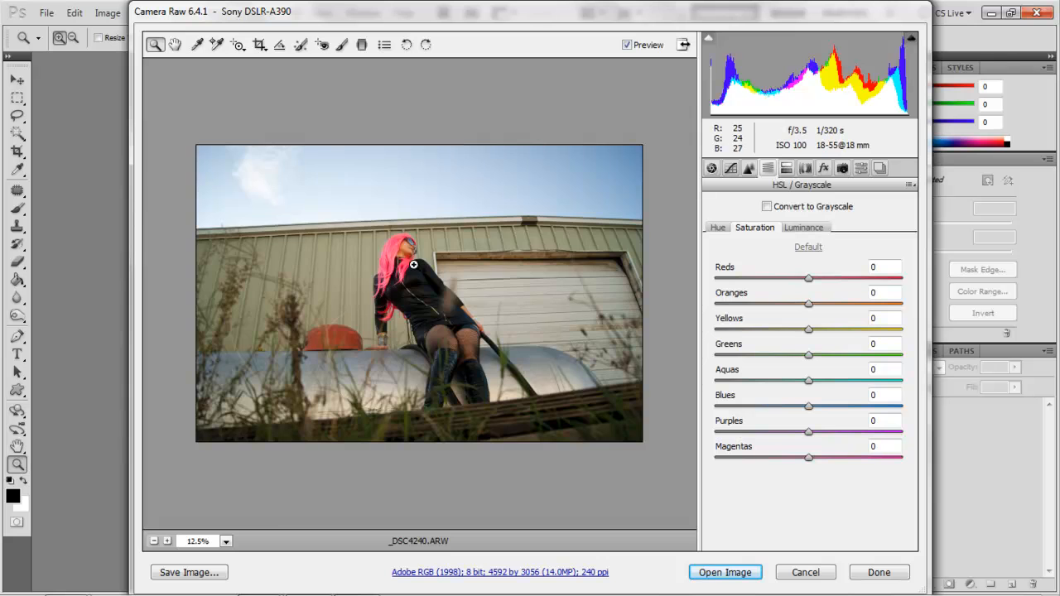
pyautogui.click(403, 261)
pyautogui.click(405, 280)
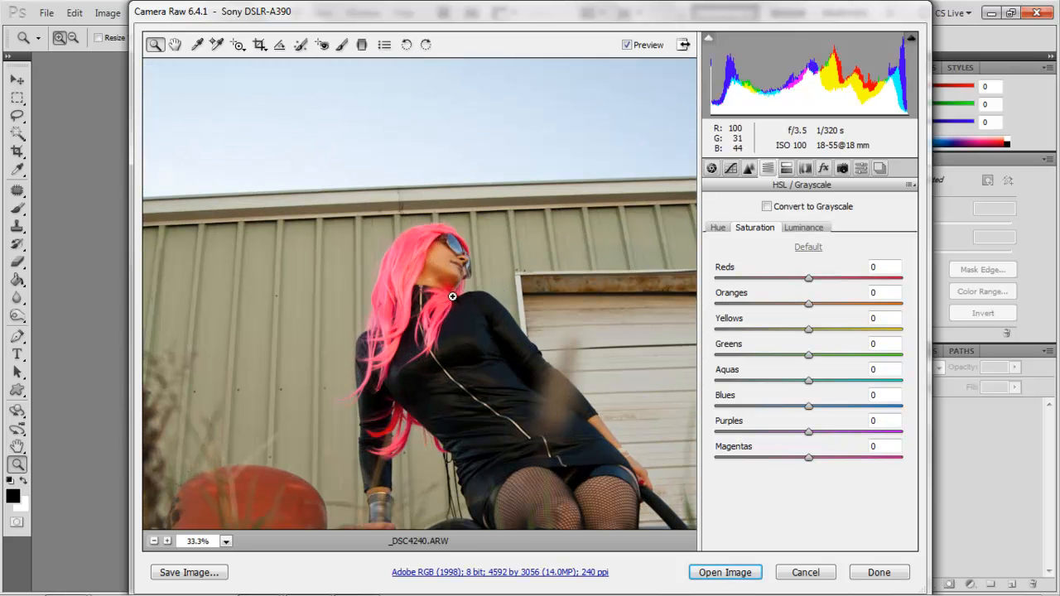
pyautogui.keyDown('alt'); pyautogui.click(386, 433); pyautogui.keyUp('alt')
pyautogui.doubleClick(462, 185)
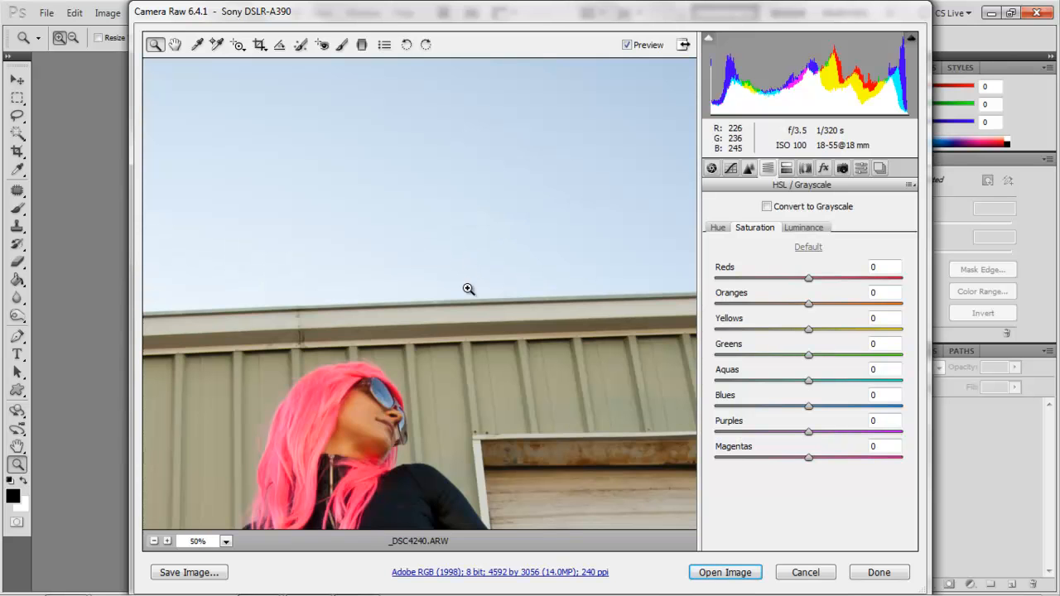
pyautogui.keyDown('alt'); pyautogui.click(374, 451); pyautogui.keyUp('alt')
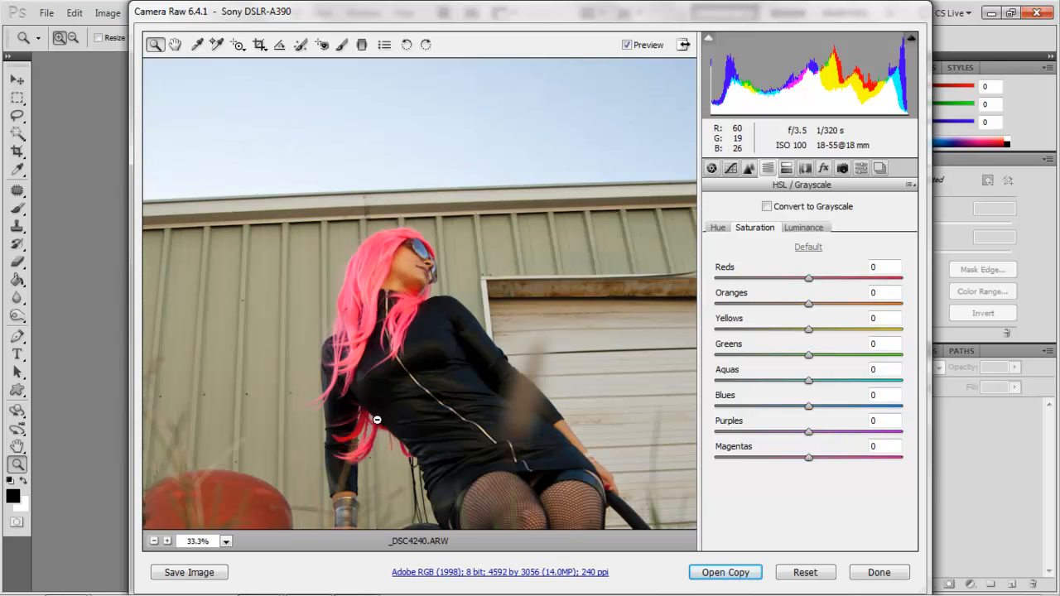
pyautogui.click(395, 322)
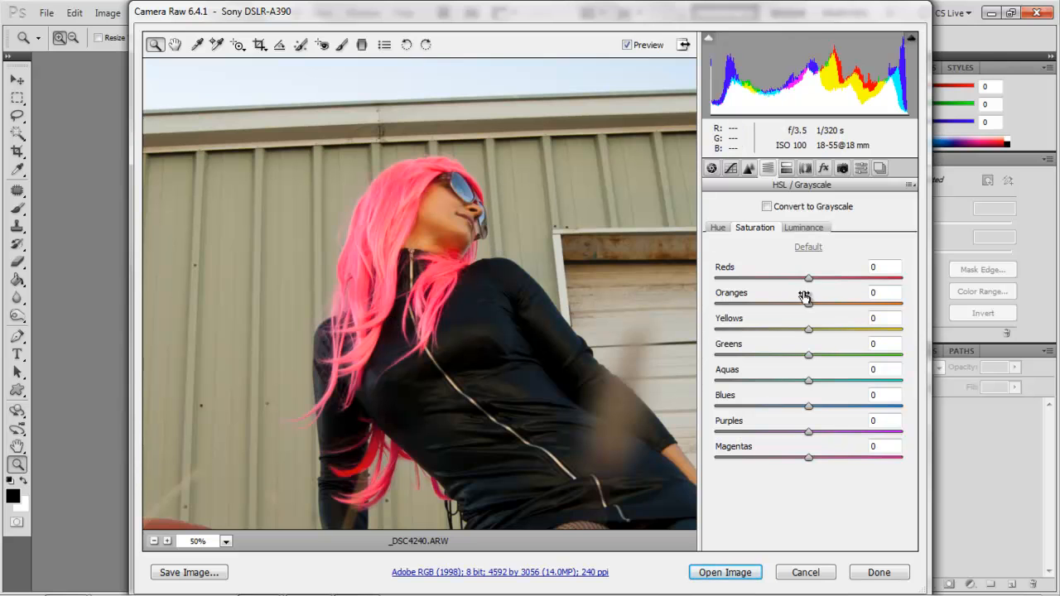
pyautogui.moveTo(809, 281); pyautogui.dragTo(792, 289)
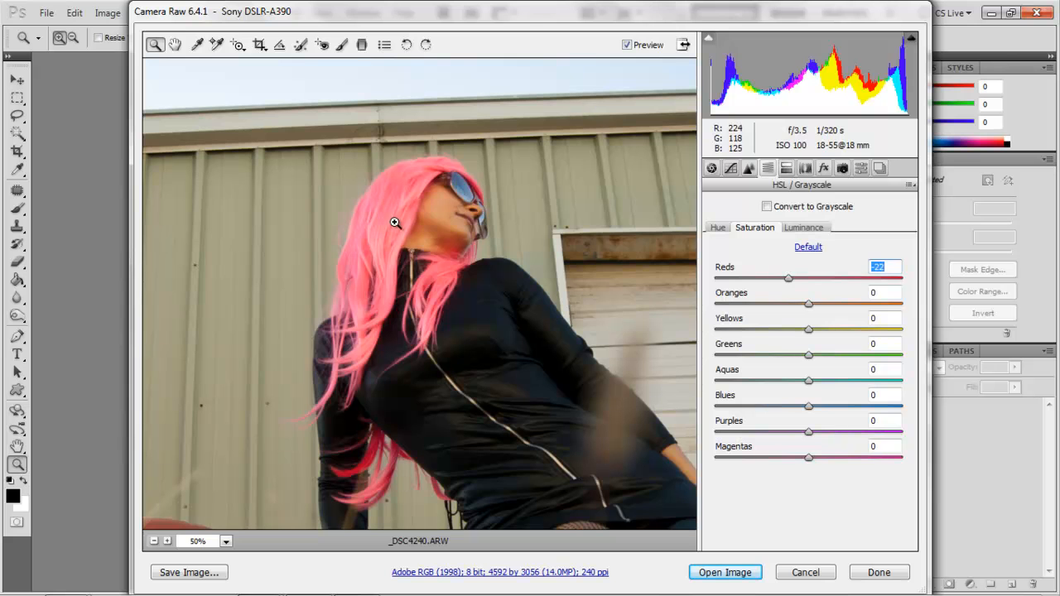
# Step: Examine the red tones on the model's neck, hair and lower hair strands at several magnifications
pyautogui.click(458, 266)
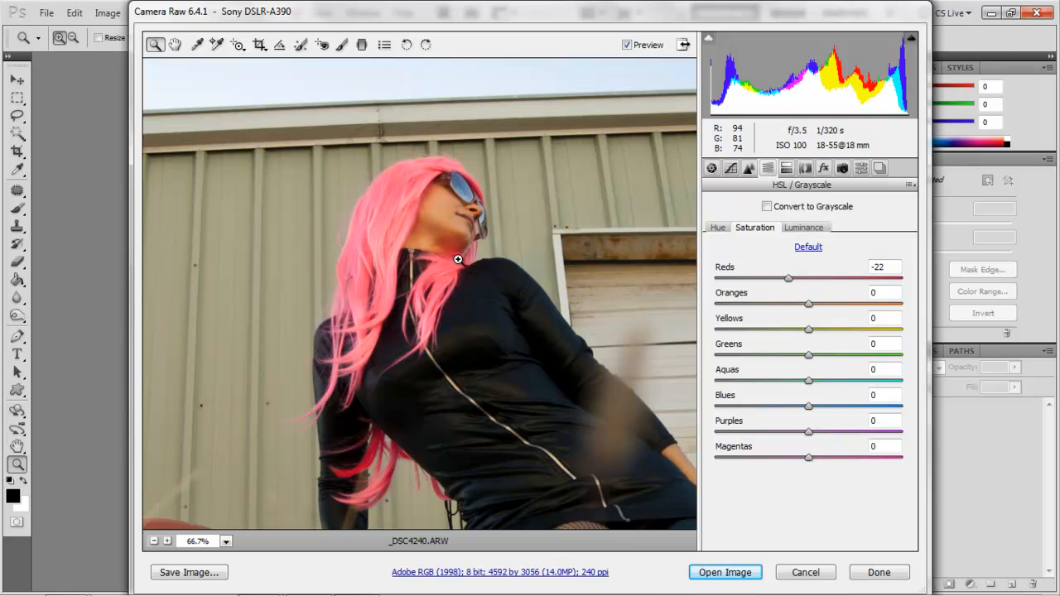
pyautogui.click(425, 304)
pyautogui.click(428, 293)
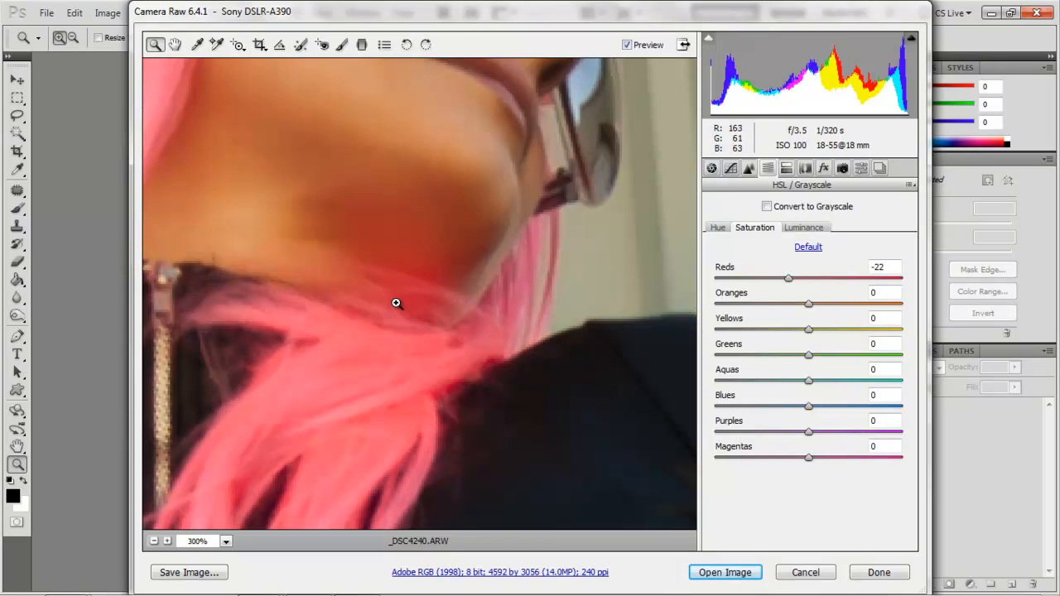
pyautogui.keyDown('alt'); pyautogui.click(362, 389); pyautogui.keyUp('alt')
pyautogui.keyDown('alt'); pyautogui.click(299, 76); pyautogui.keyUp('alt')
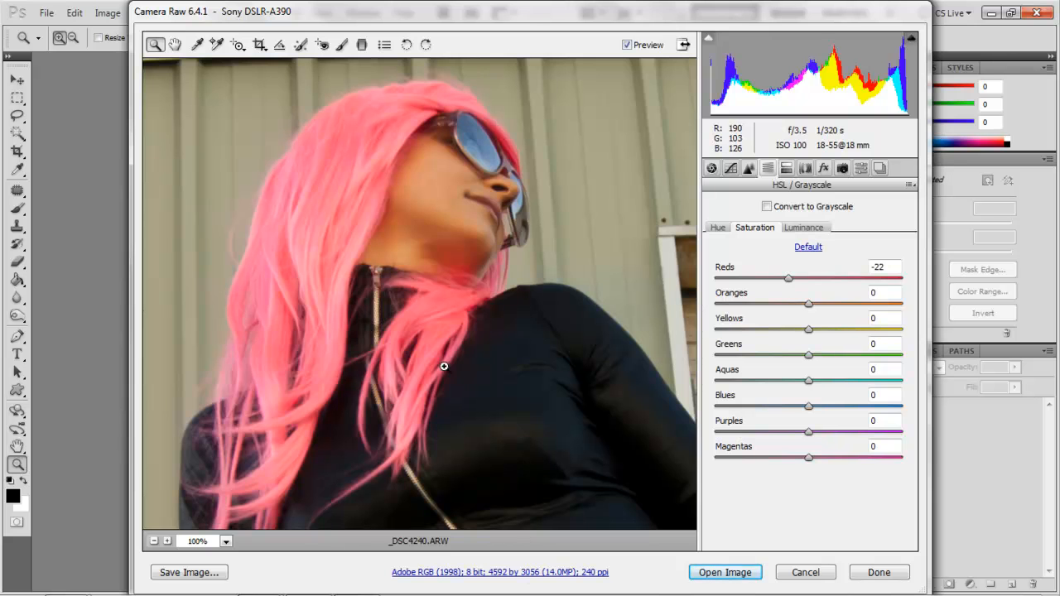
pyautogui.keyDown('alt'); pyautogui.click(419, 383); pyautogui.keyUp('alt')
pyautogui.click(464, 233)
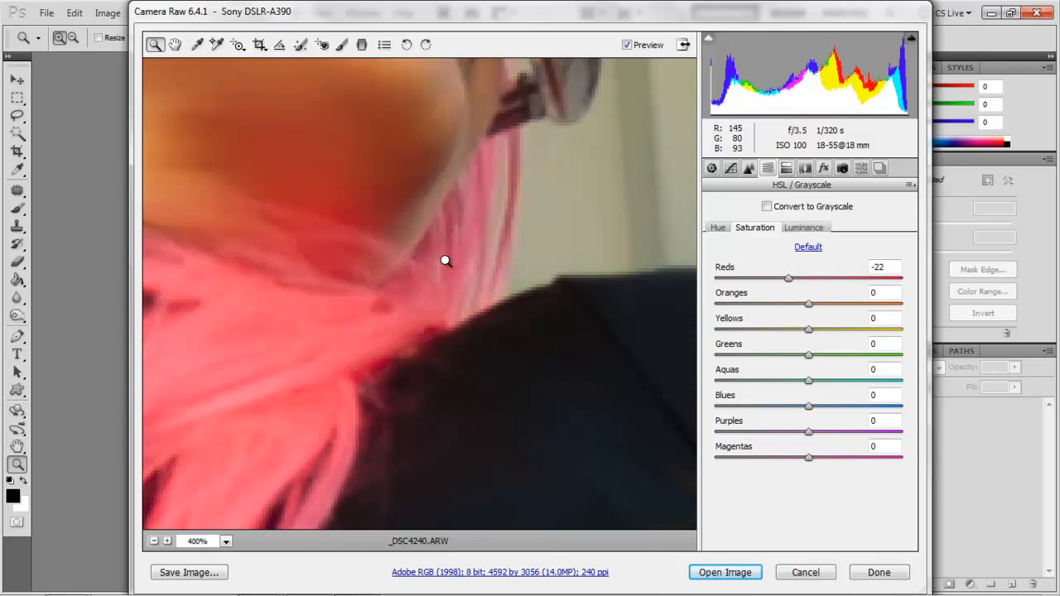
pyautogui.keyDown('alt'); pyautogui.click(311, 243); pyautogui.keyUp('alt')
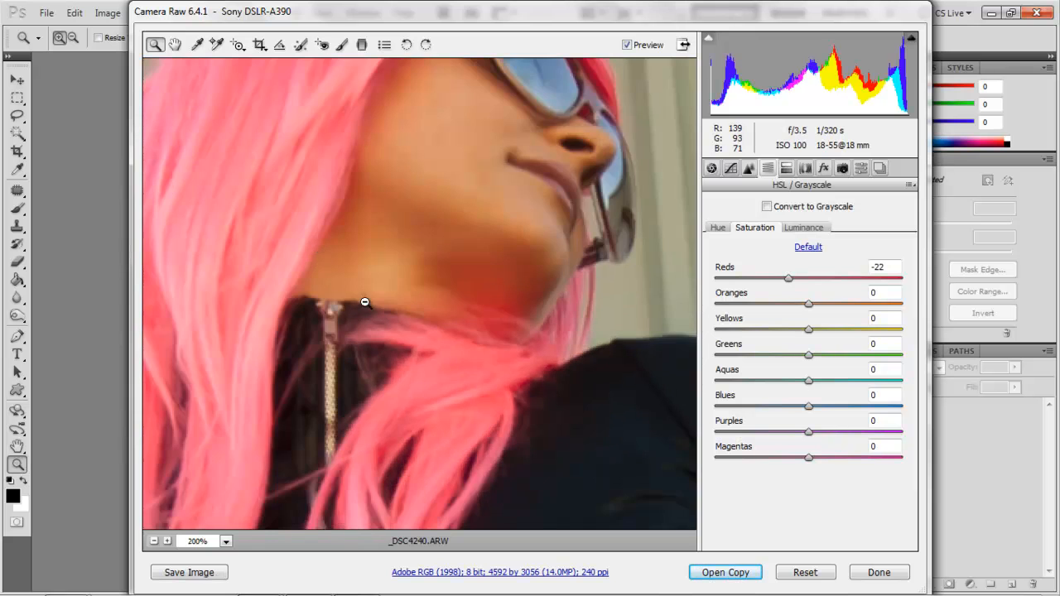
pyautogui.keyDown('alt'); pyautogui.click(371, 337); pyautogui.keyUp('alt')
pyautogui.keyDown('alt'); pyautogui.click(409, 327); pyautogui.keyUp('alt')
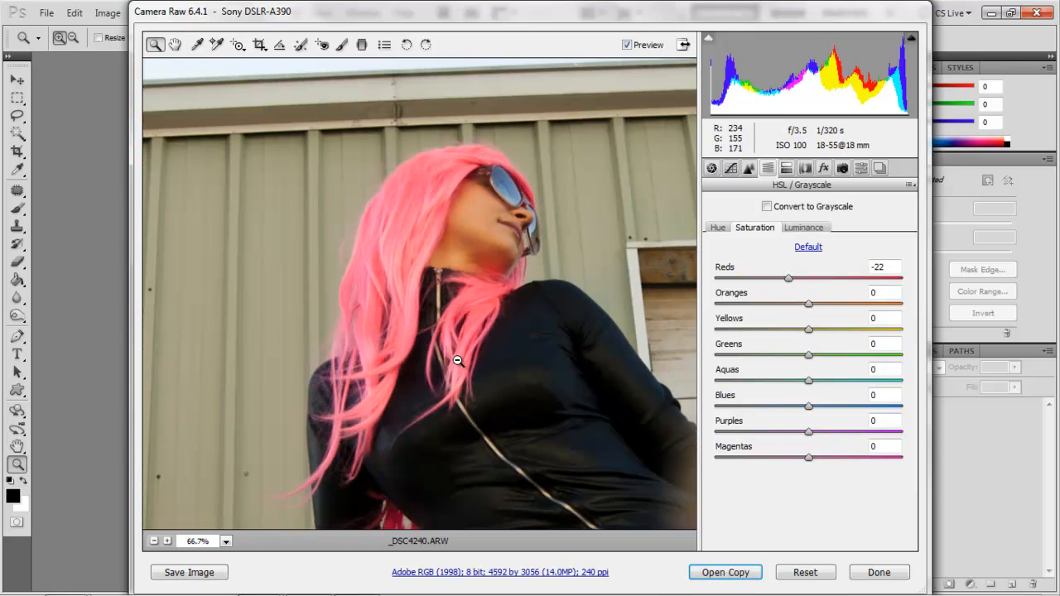
pyautogui.doubleClick(360, 445)
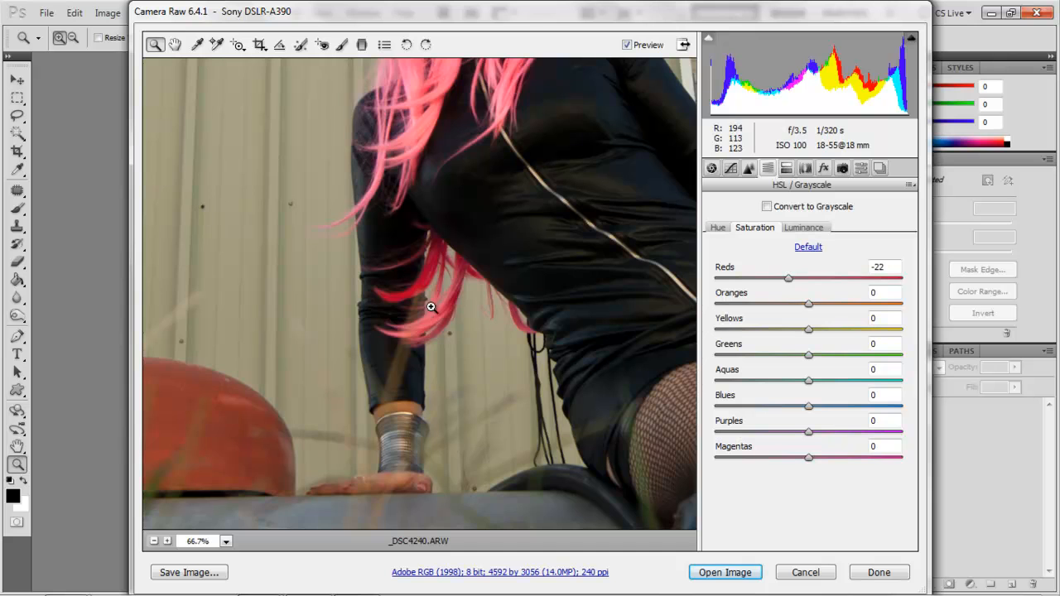
pyautogui.click(396, 280)
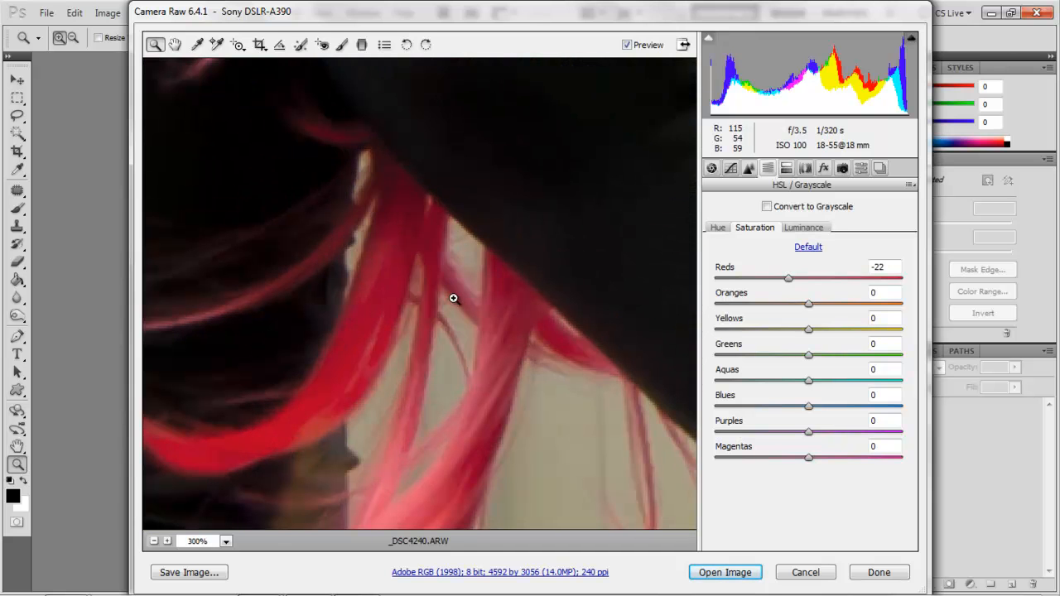
pyautogui.keyDown('alt'); pyautogui.click(394, 259); pyautogui.keyUp('alt')
pyautogui.keyDown('alt'); pyautogui.click(394, 260); pyautogui.keyUp('alt')
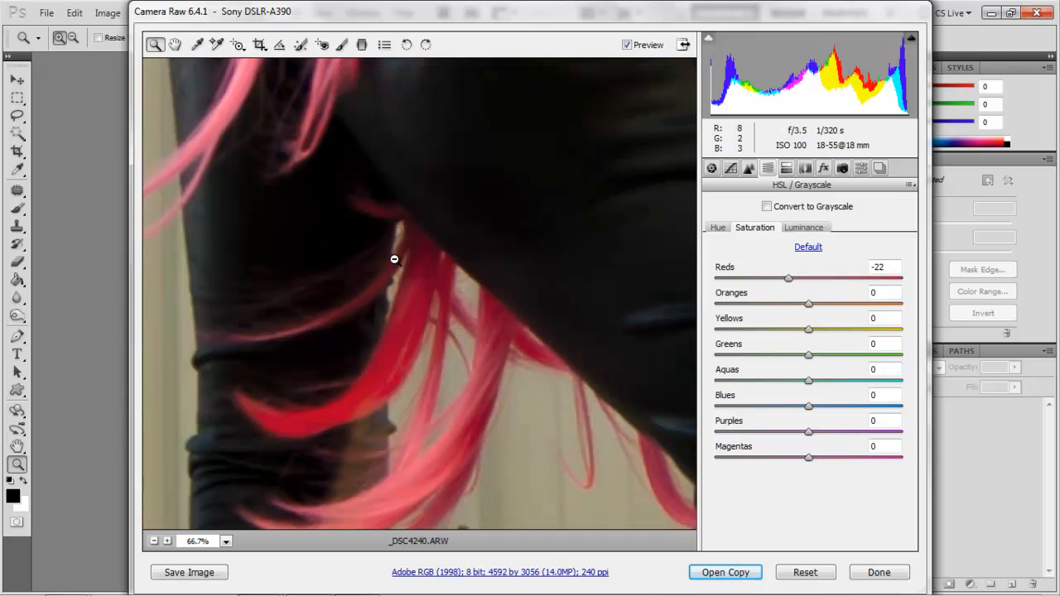
pyautogui.keyDown('alt'); pyautogui.click(395, 259); pyautogui.keyUp('alt')
pyautogui.keyDown('alt'); pyautogui.click(394, 259); pyautogui.keyUp('alt')
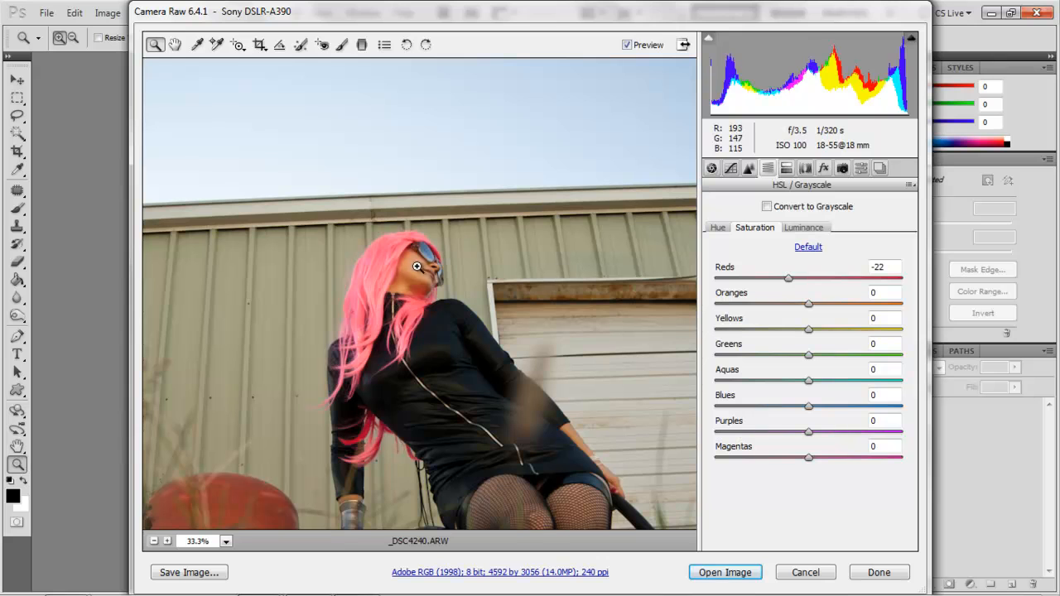
# Step: Lower the HSL Saturation of the Reds to -24 and of the Oranges to -28
pyautogui.moveTo(794, 287); pyautogui.dragTo(788, 287)
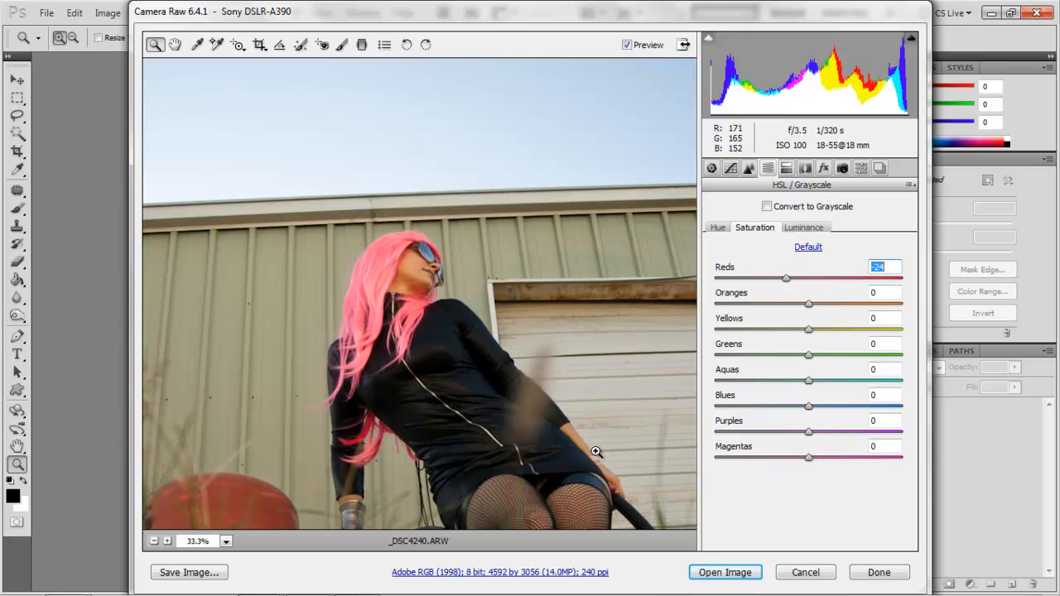
pyautogui.moveTo(812, 307); pyautogui.dragTo(788, 325)
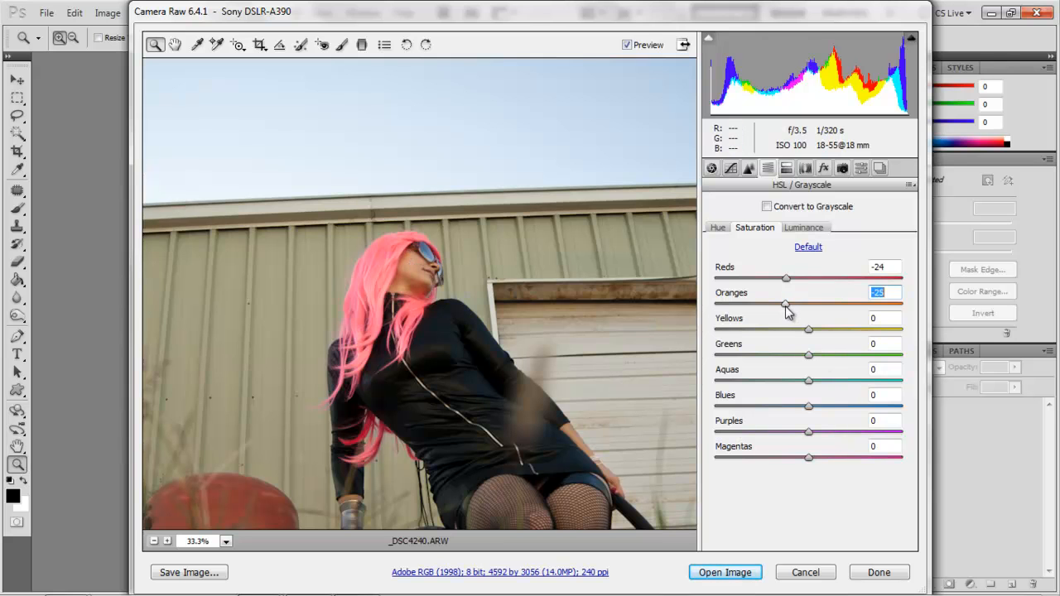
pyautogui.moveTo(788, 313)
pyautogui.mouseDown()
pyautogui.moveTo(714, 310)
pyautogui.moveTo(779, 311)
pyautogui.mouseUp()
# Step: Check the whole photo and the model's upper body, and lower the Saturation of the Yellows to -16
pyautogui.keyDown('alt'); pyautogui.click(426, 333); pyautogui.keyUp('alt')
pyautogui.keyDown('alt'); pyautogui.click(440, 351); pyautogui.keyUp('alt')
pyautogui.click(417, 270)
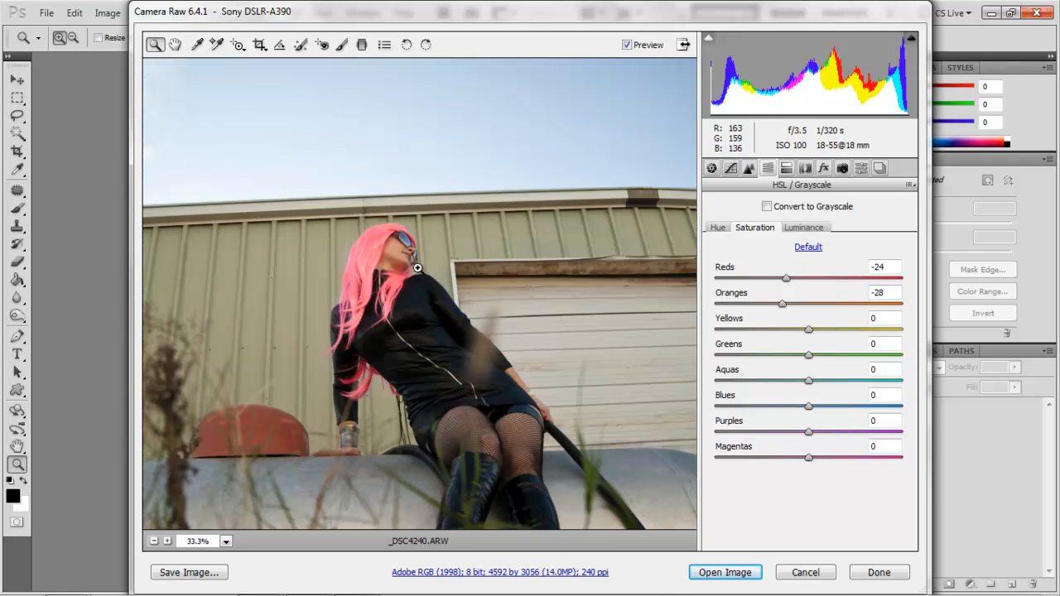
pyautogui.click(387, 316)
pyautogui.click(395, 315)
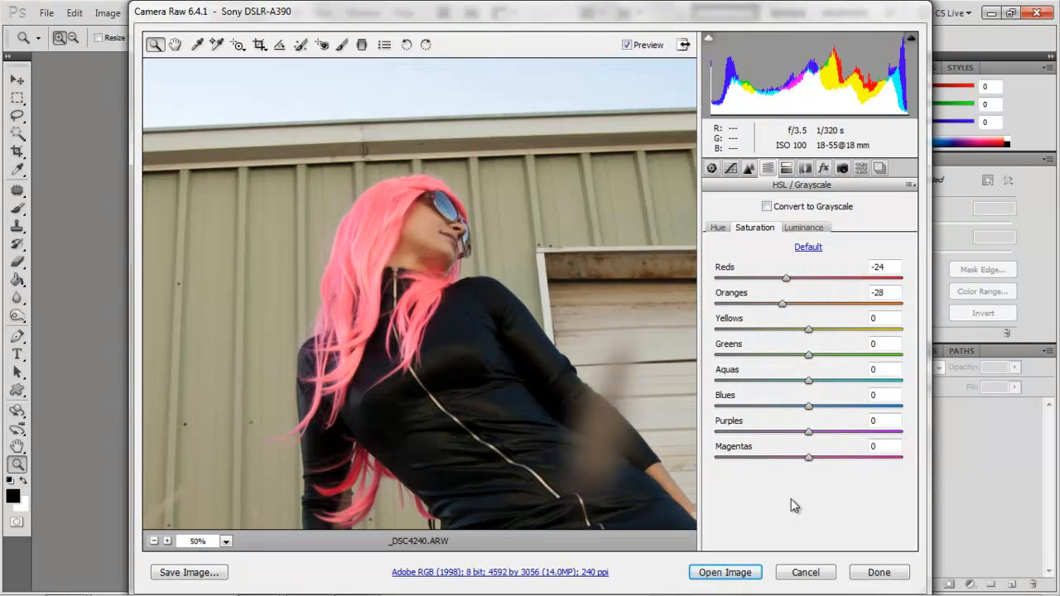
pyautogui.click(810, 332)
pyautogui.moveTo(809, 333); pyautogui.dragTo(795, 339)
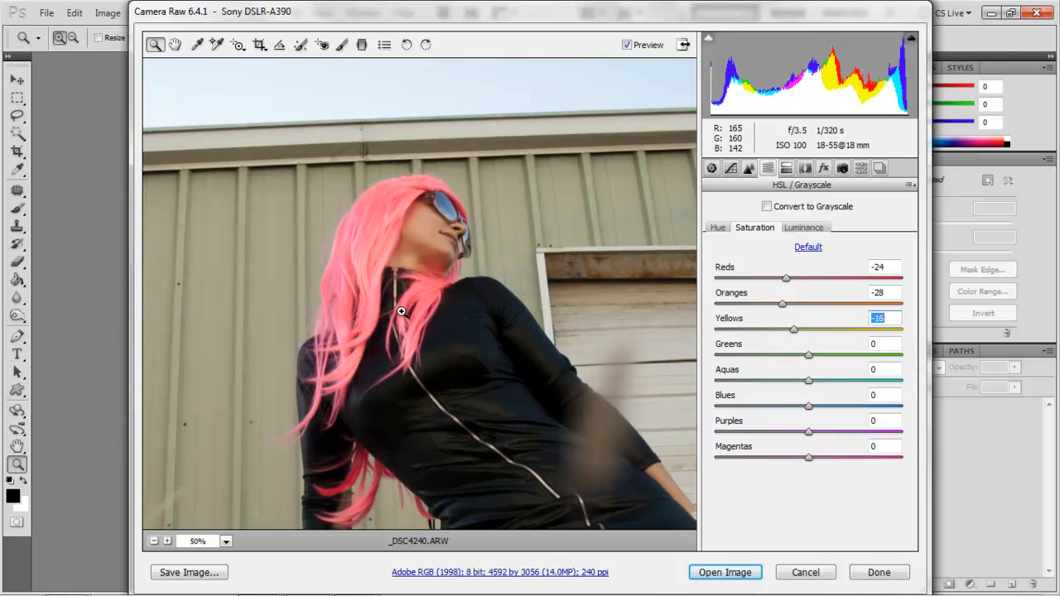
# Step: Check the colours across the whole scene, and reduce the Saturation of the Blues to -27 and the Aquas to -18
pyautogui.keyDown('alt'); pyautogui.click(444, 365); pyautogui.keyUp('alt')
pyautogui.keyDown('alt'); pyautogui.click(443, 377); pyautogui.keyUp('alt')
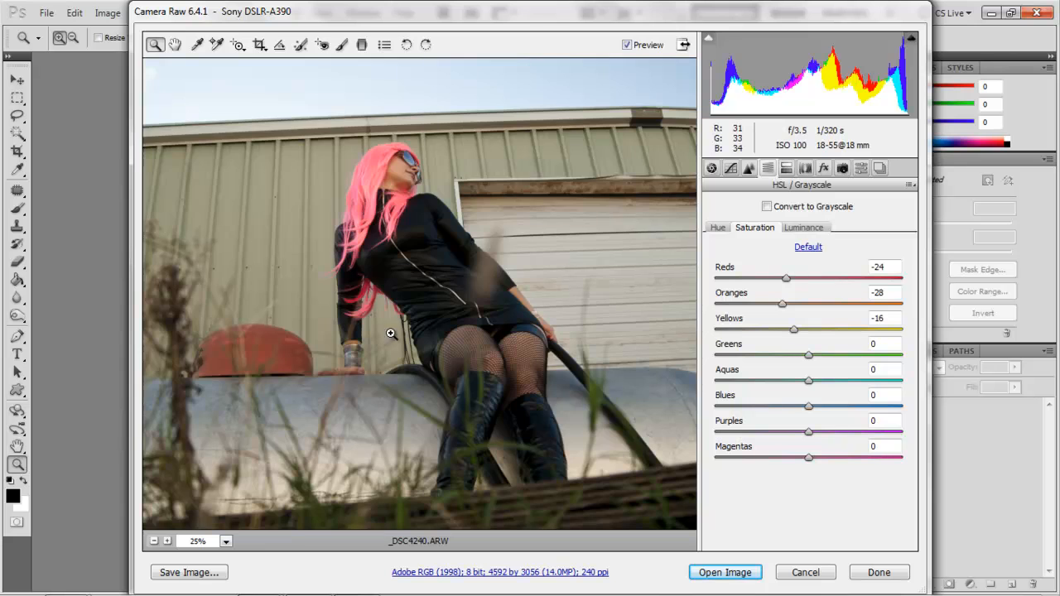
pyautogui.keyDown('alt'); pyautogui.click(392, 335); pyautogui.keyUp('alt')
pyautogui.keyDown('alt'); pyautogui.click(389, 334); pyautogui.keyUp('alt')
pyautogui.click(403, 250)
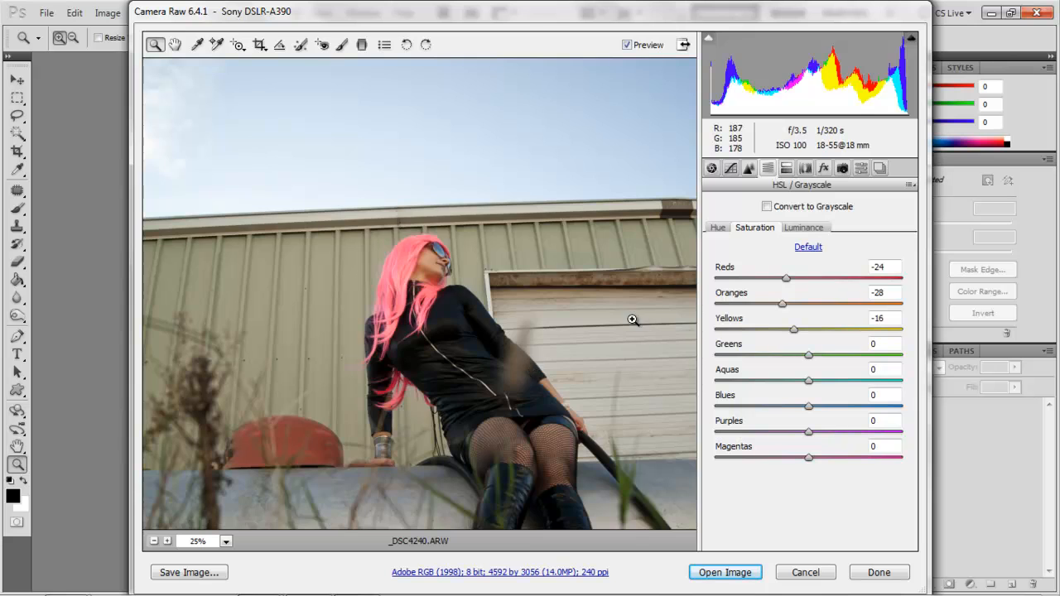
pyautogui.keyDown('alt'); pyautogui.click(437, 354); pyautogui.keyUp('alt')
pyautogui.click(415, 273)
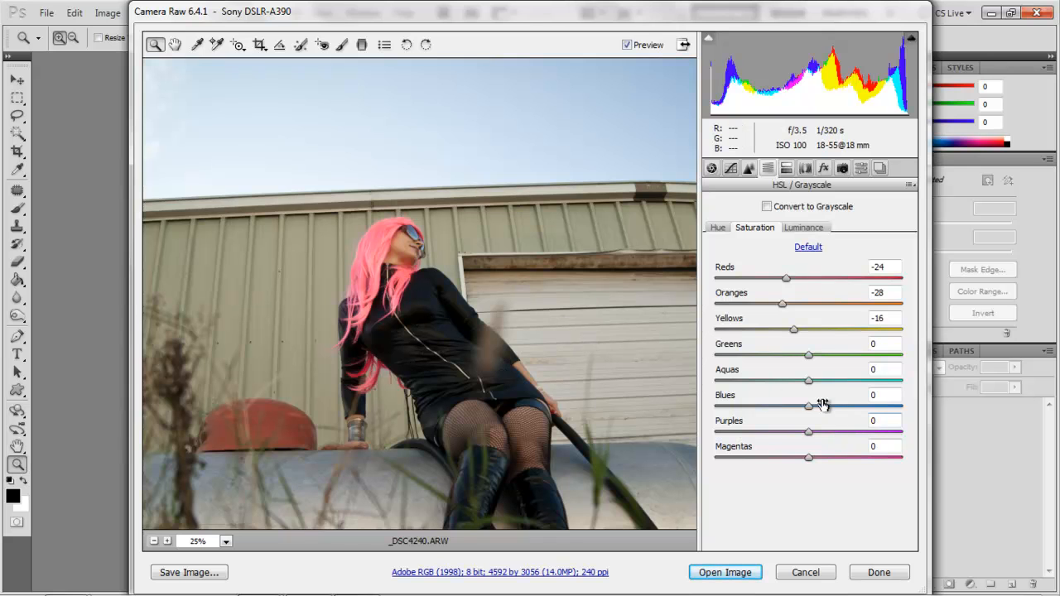
pyautogui.moveTo(809, 406); pyautogui.dragTo(783, 410)
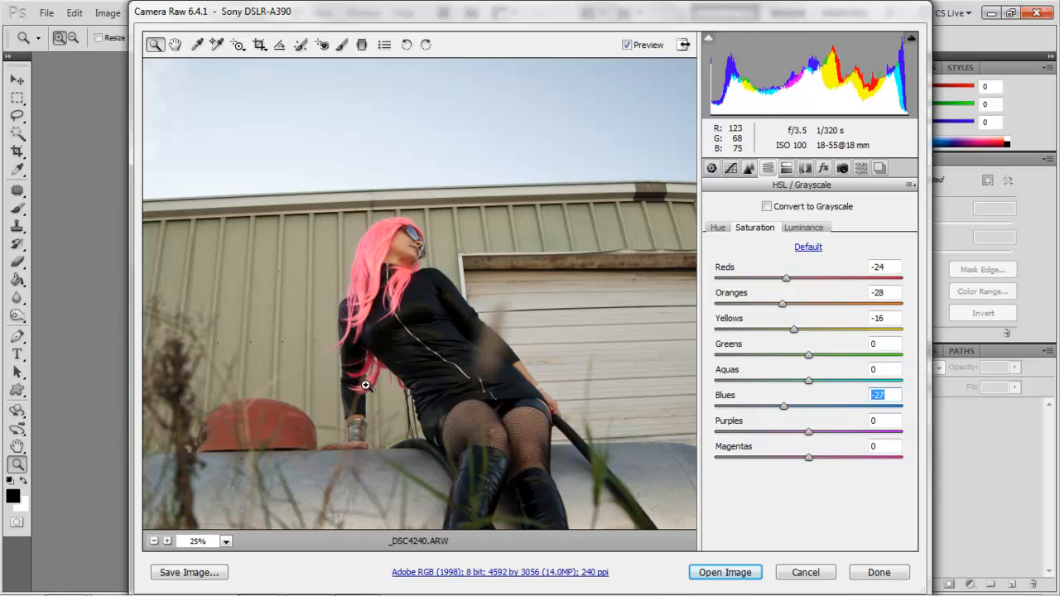
pyautogui.moveTo(808, 380); pyautogui.dragTo(791, 385)
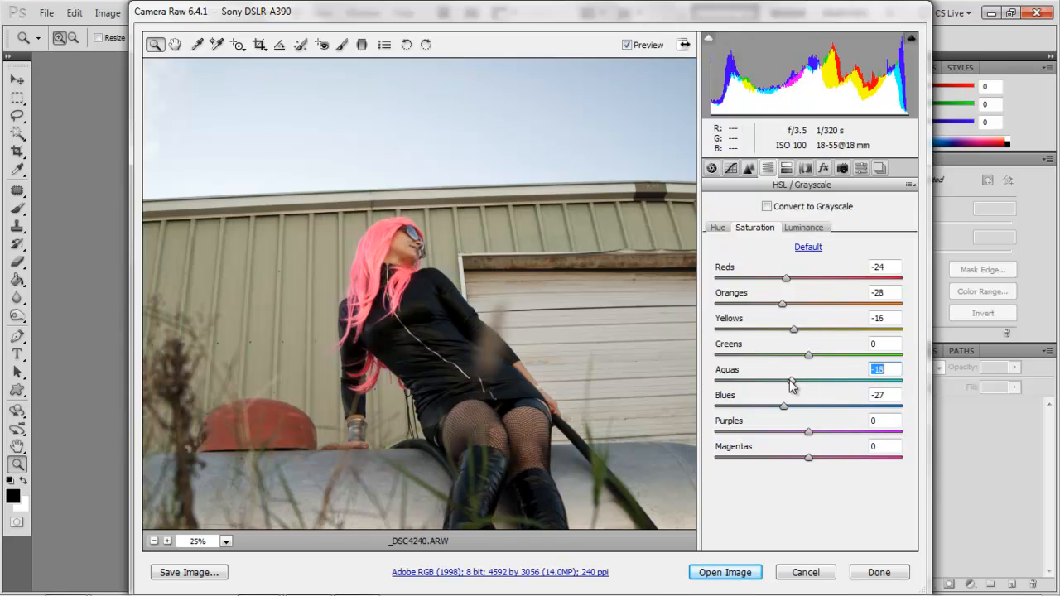
# Step: Inspect the model's hair and neck up close, and reduce the Saturation of the Magentas to -35 and the Purples to -26
pyautogui.keyDown('alt'); pyautogui.click(420, 332); pyautogui.keyUp('alt')
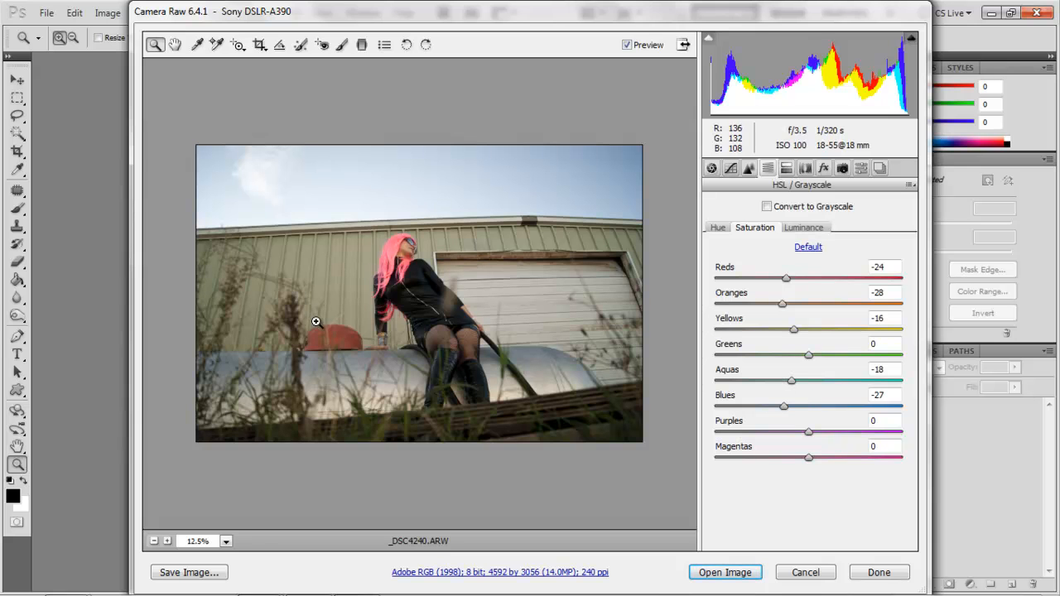
pyautogui.moveTo(418, 268); pyautogui.dragTo(397, 280)
pyautogui.keyDown('alt'); pyautogui.click(430, 306); pyautogui.keyUp('alt')
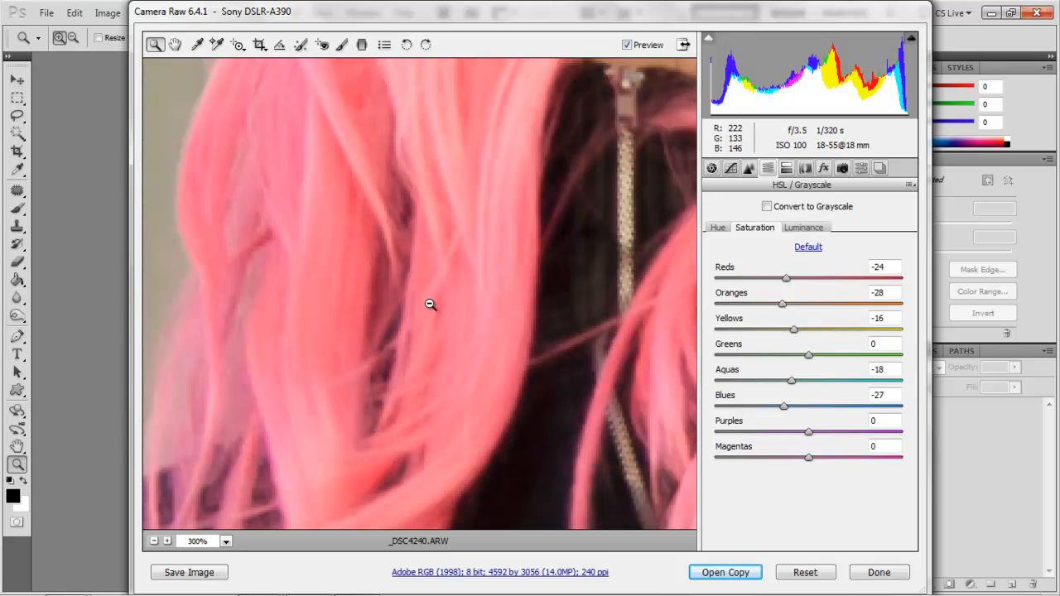
pyautogui.keyDown('alt'); pyautogui.click(431, 304); pyautogui.keyUp('alt')
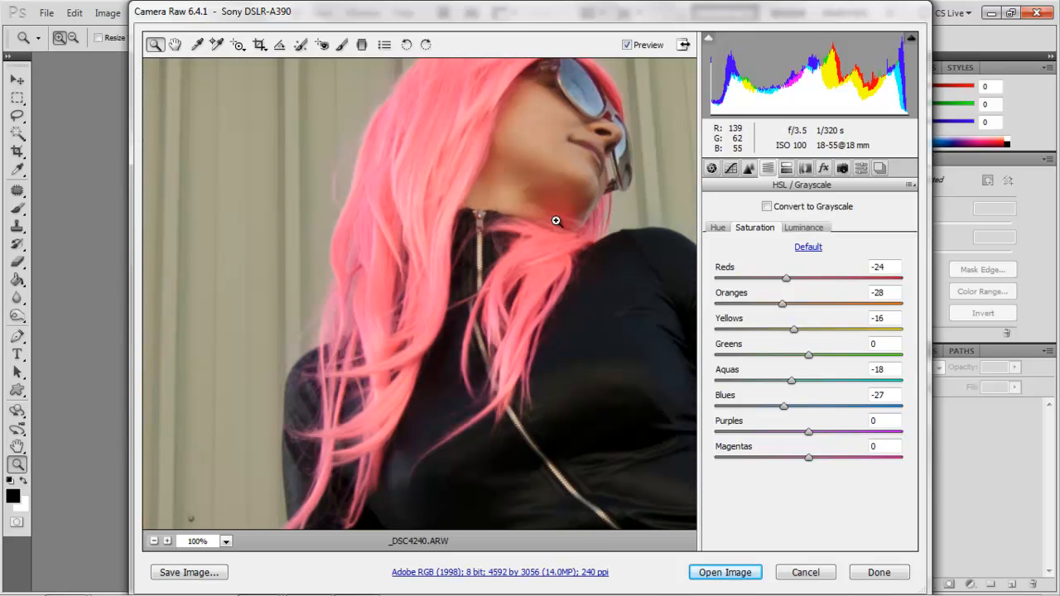
pyautogui.moveTo(810, 460); pyautogui.dragTo(791, 468)
pyautogui.moveTo(785, 472); pyautogui.dragTo(781, 472)
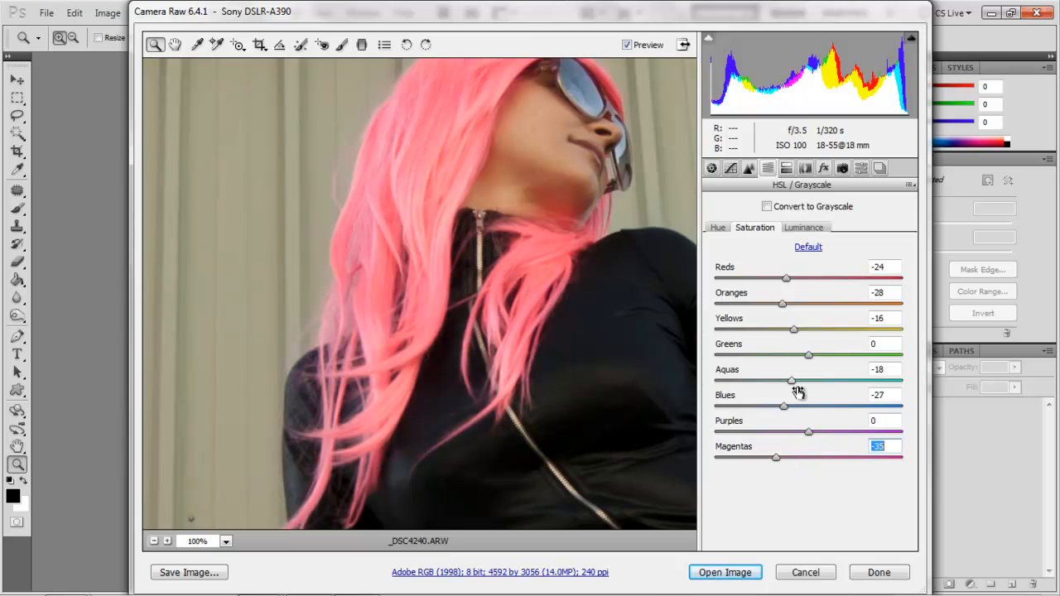
pyautogui.moveTo(809, 434); pyautogui.dragTo(785, 432)
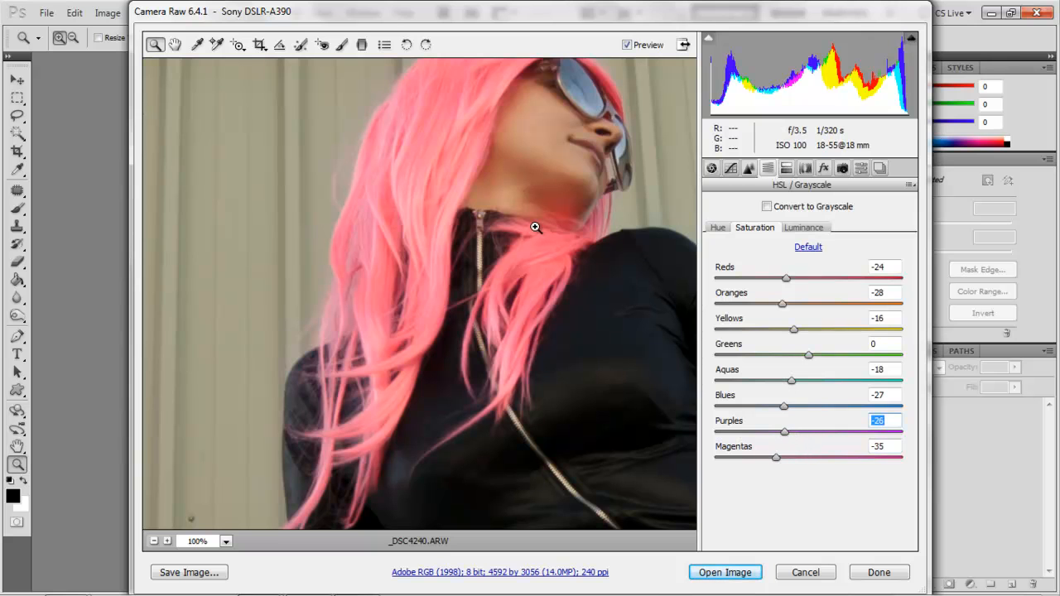
# Step: Darken the Reds by setting their HSL Luminance to -13
pyautogui.keyDown('alt'); pyautogui.click(585, 253); pyautogui.keyUp('alt')
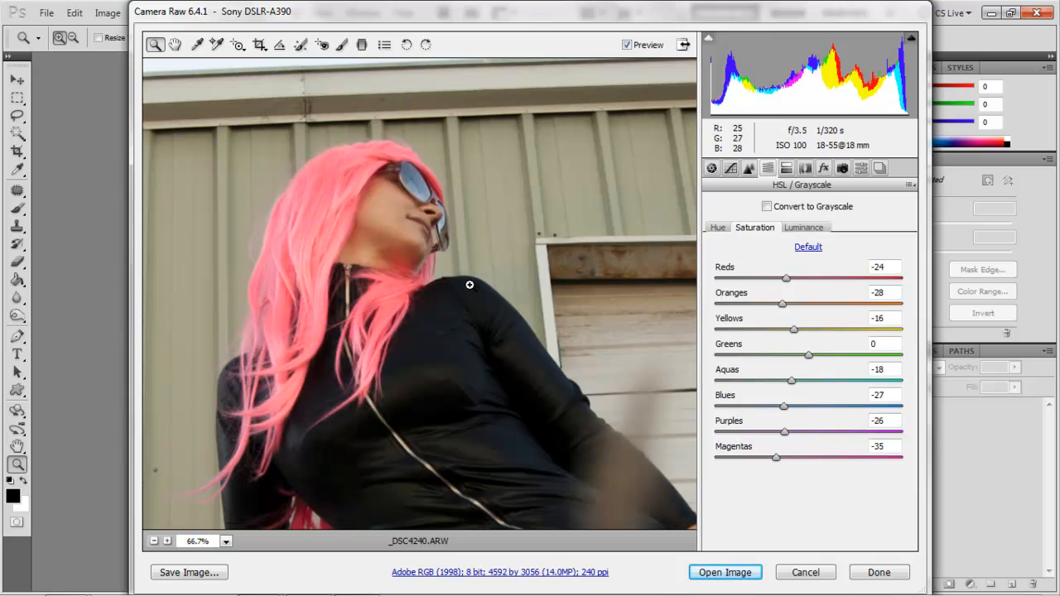
pyautogui.click(804, 229)
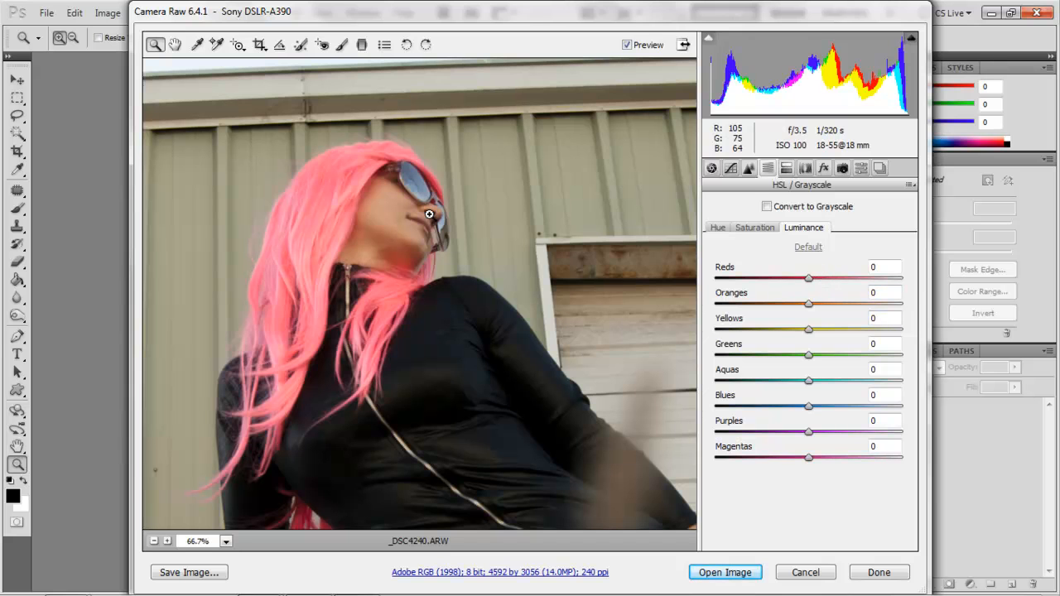
pyautogui.moveTo(811, 279); pyautogui.dragTo(798, 279)
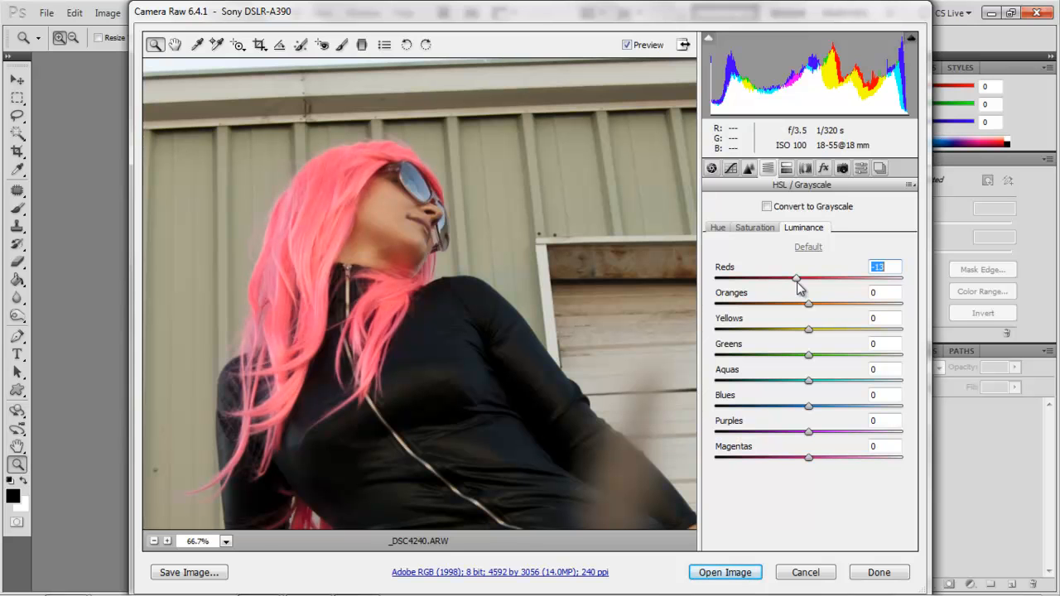
# Step: Examine the darkened reds on the model's face, long hair and the hair strands beside her arm at several magnifications
pyautogui.click(406, 271)
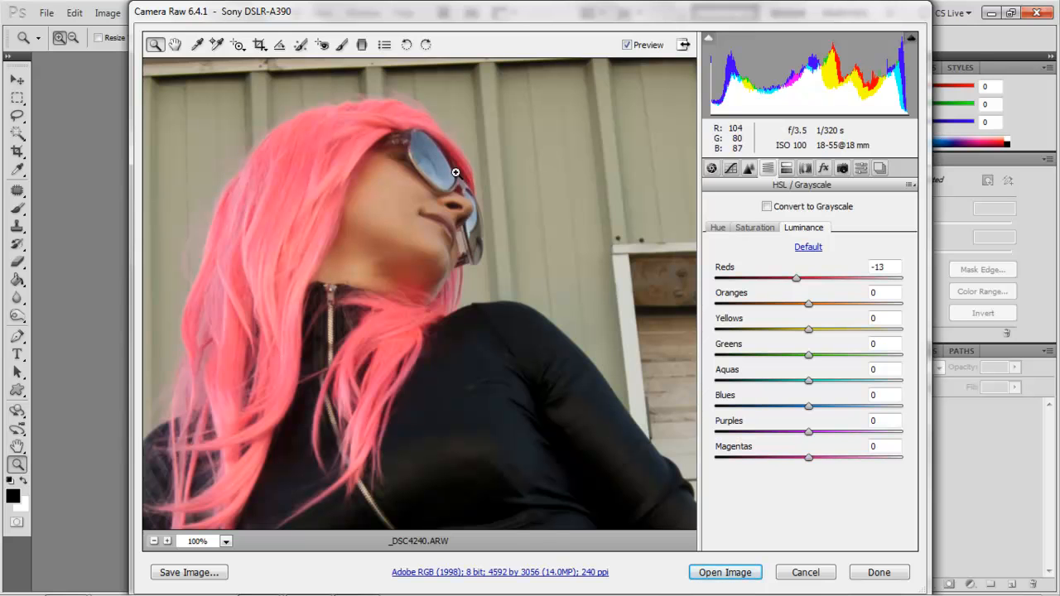
pyautogui.click(279, 318)
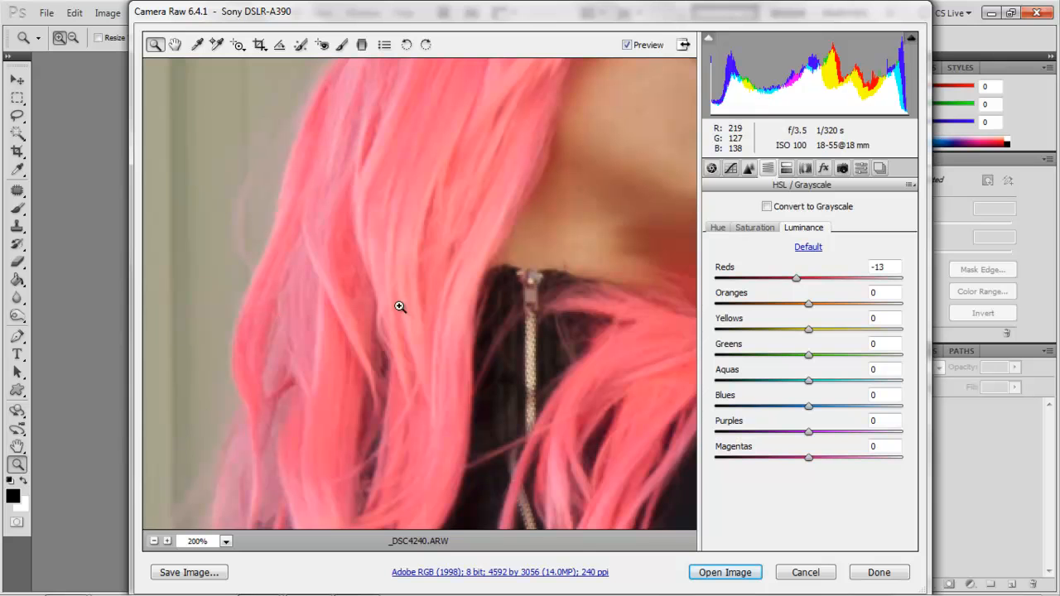
pyautogui.keyDown('alt'); pyautogui.click(432, 330); pyautogui.keyUp('alt')
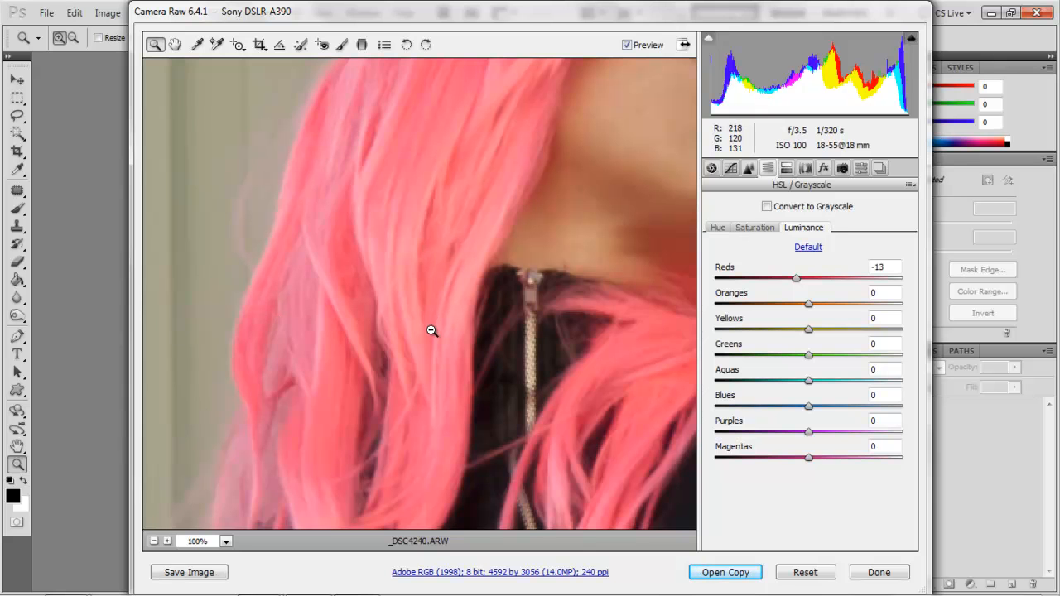
pyautogui.keyDown('alt'); pyautogui.click(450, 411); pyautogui.keyUp('alt')
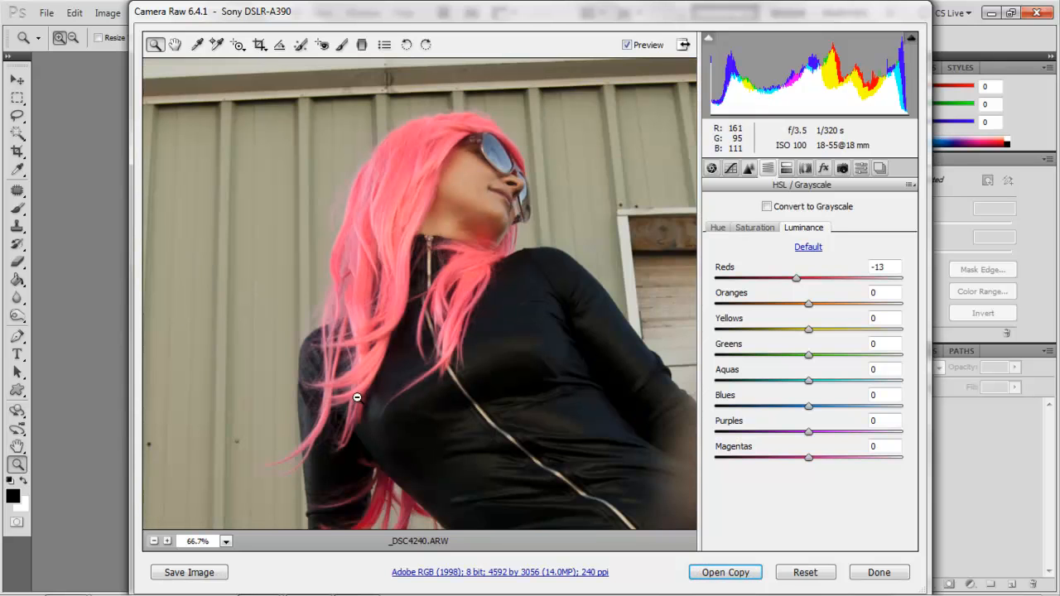
pyautogui.keyDown('alt'); pyautogui.click(356, 396); pyautogui.keyUp('alt')
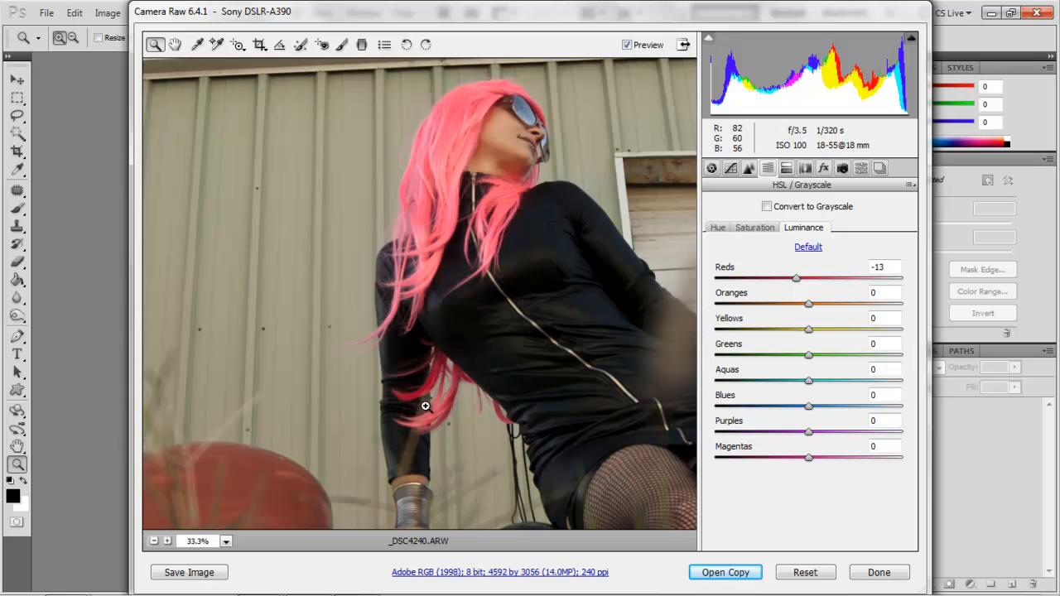
pyautogui.keyDown('alt'); pyautogui.click(423, 417); pyautogui.keyUp('alt')
pyautogui.click(431, 316)
pyautogui.click(432, 318)
pyautogui.click(432, 321)
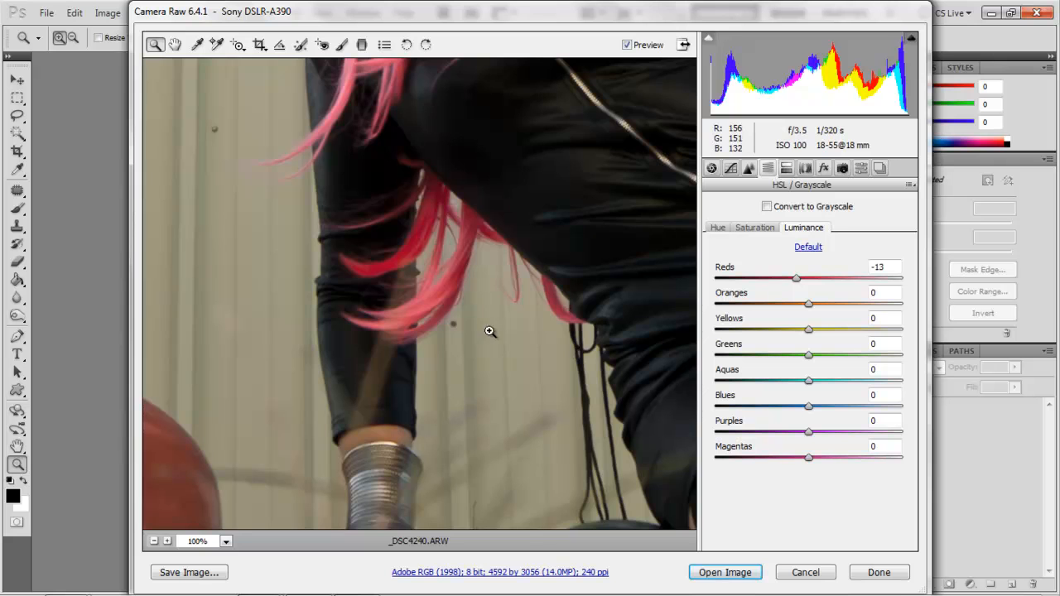
pyautogui.keyDown('alt'); pyautogui.click(483, 221); pyautogui.keyUp('alt')
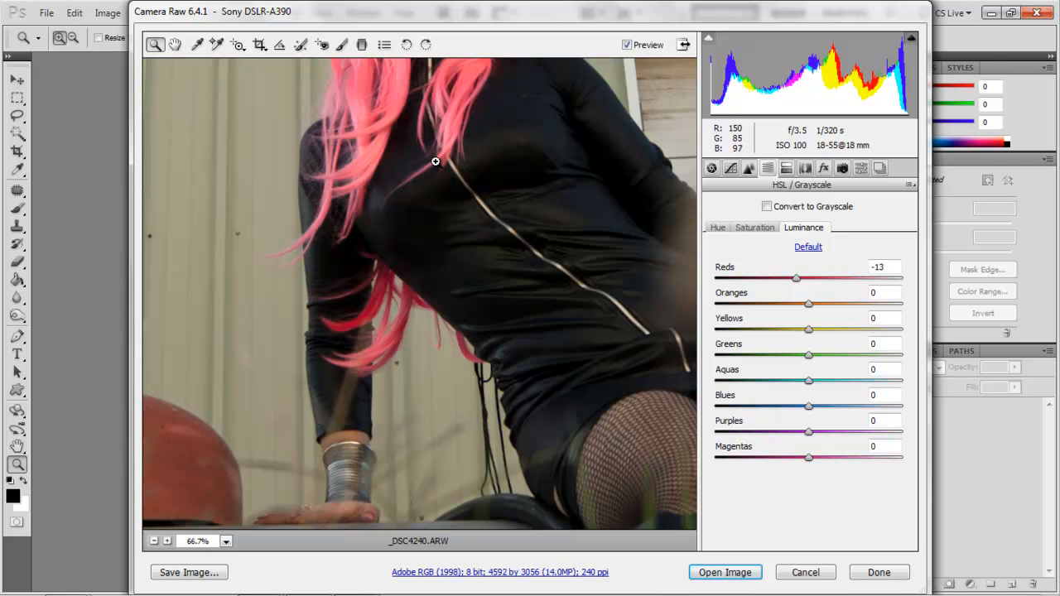
# Step: Darken the Reds further by setting their HSL Luminance to -20, judging the effect on the model's hair
pyautogui.keyDown('alt'); pyautogui.click(480, 172); pyautogui.keyUp('alt')
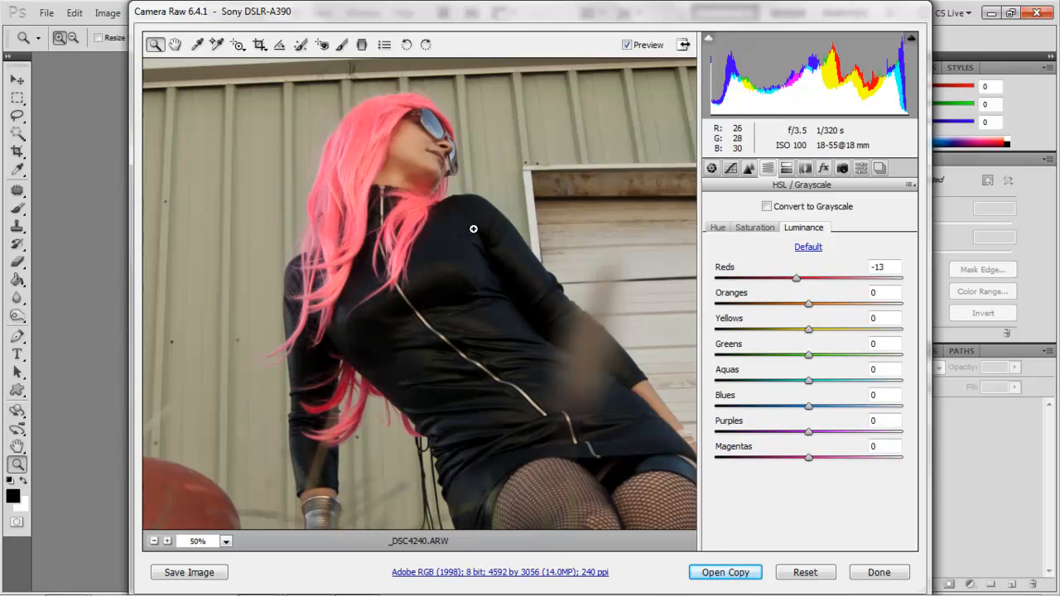
pyautogui.click(359, 164)
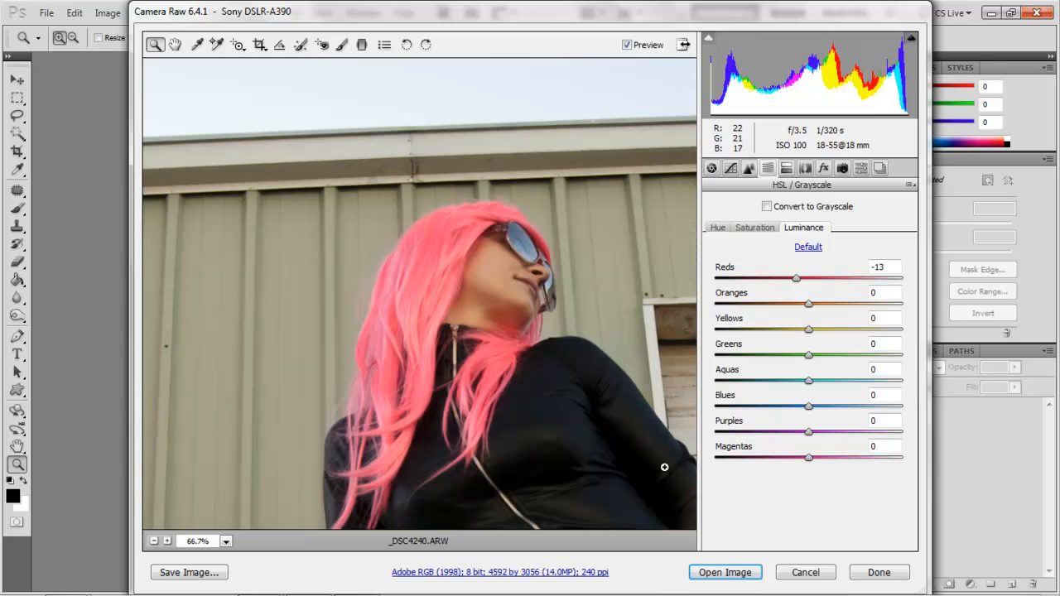
pyautogui.click(795, 280)
pyautogui.moveTo(791, 283); pyautogui.dragTo(788, 284)
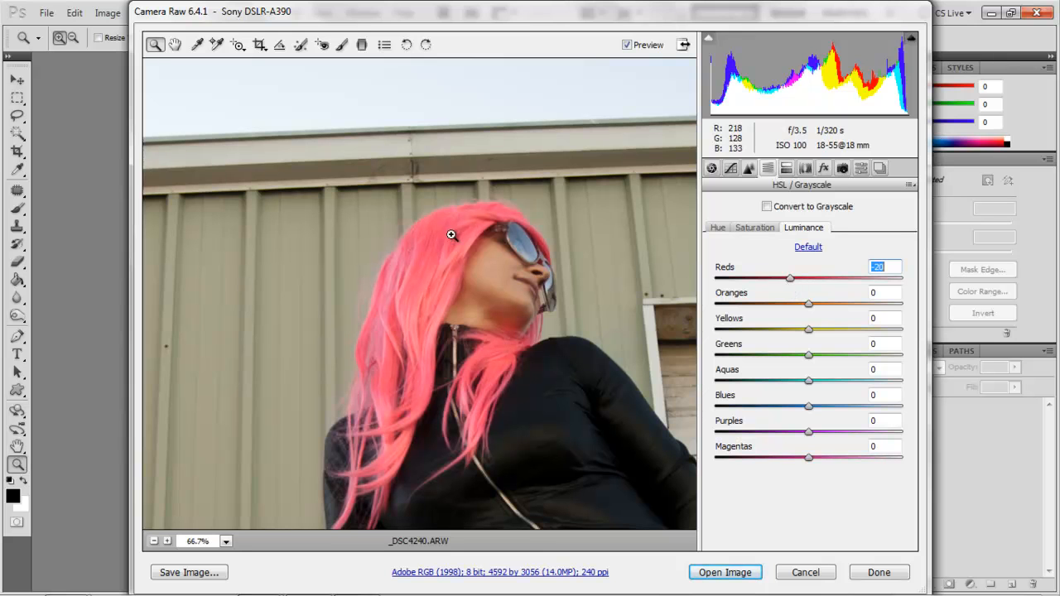
# Step: Brighten the skin tones and warm areas by setting the Luminance of the Oranges to +14 and the Yellows to +18
pyautogui.keyDown('alt'); pyautogui.click(567, 395); pyautogui.keyUp('alt')
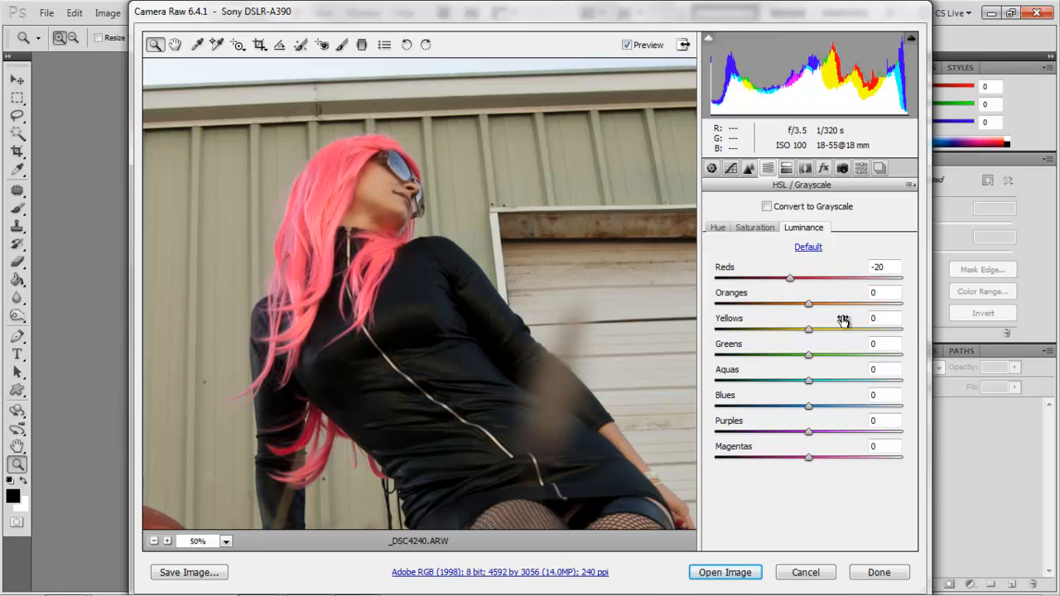
pyautogui.moveTo(811, 308); pyautogui.dragTo(822, 310)
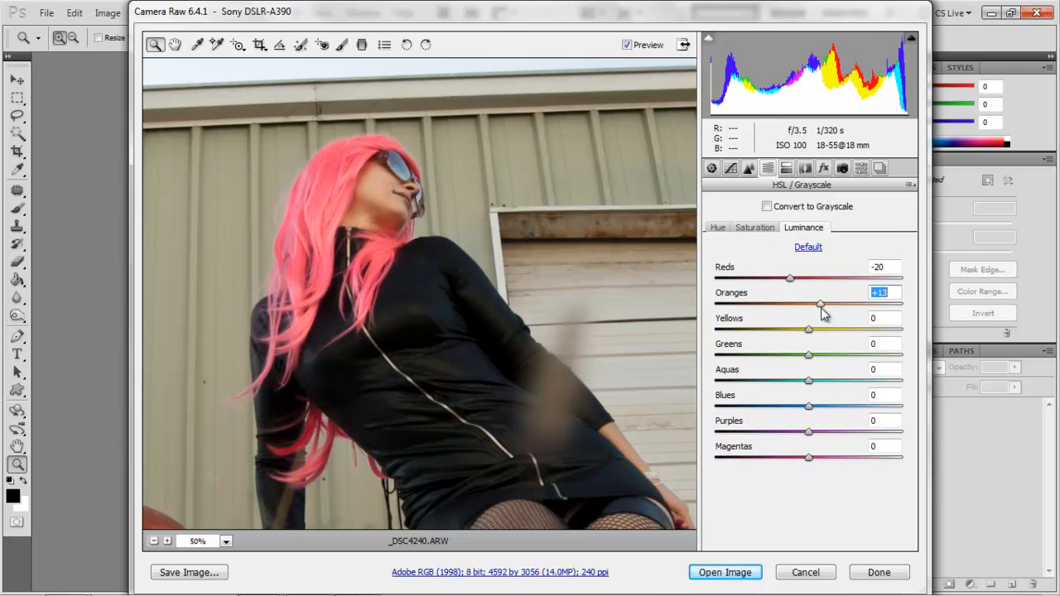
pyautogui.keyDown('alt'); pyautogui.click(456, 324); pyautogui.keyUp('alt')
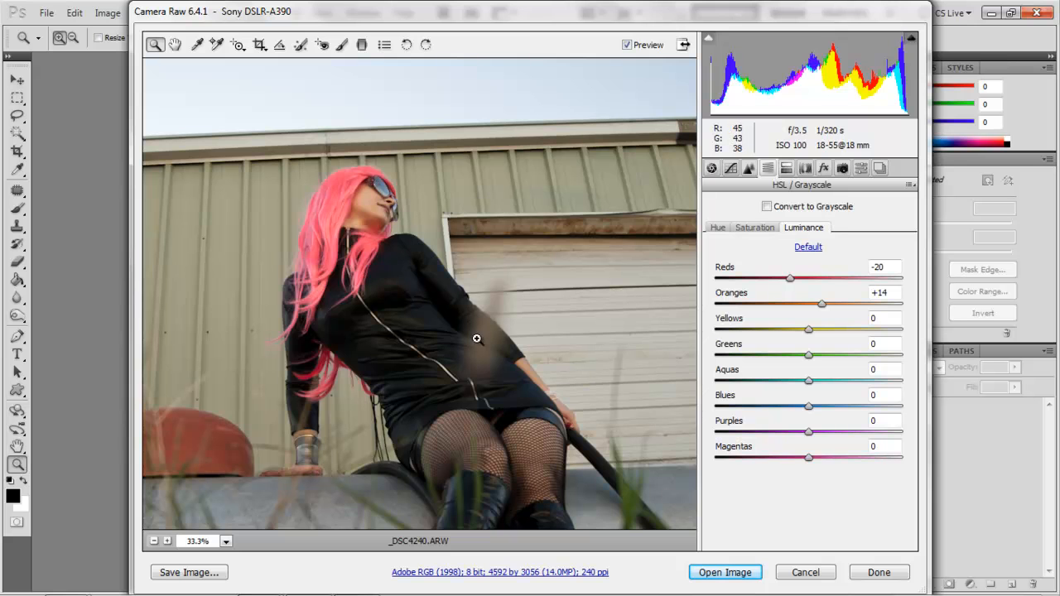
pyautogui.click(360, 210)
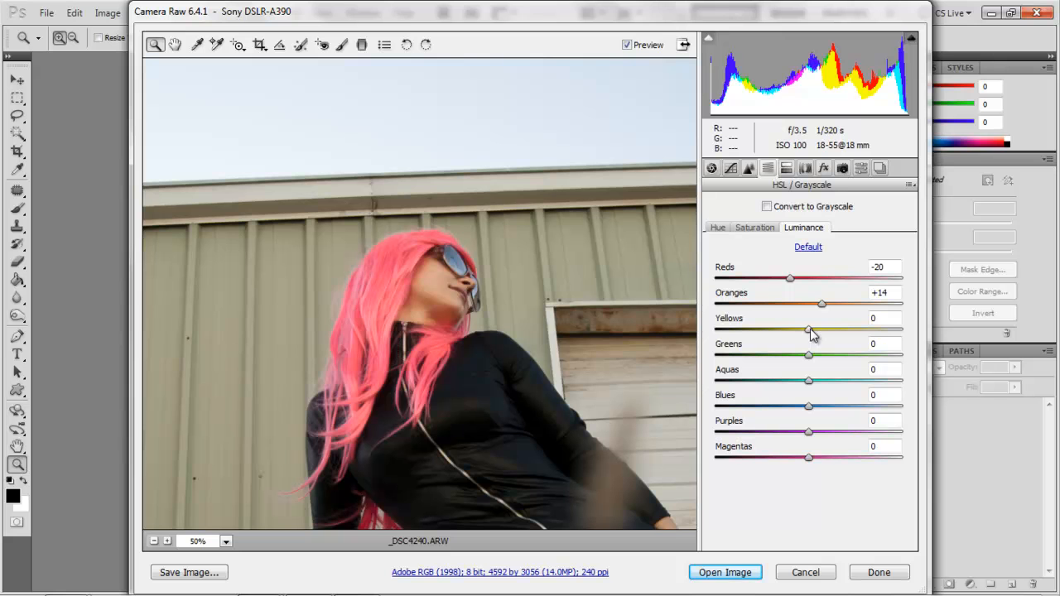
pyautogui.moveTo(812, 333); pyautogui.dragTo(829, 335)
# Step: Check the whole photo, and raise the Luminance of both the Purples and the Magentas to +28
pyautogui.keyDown('alt'); pyautogui.click(468, 417); pyautogui.keyUp('alt')
pyautogui.keyDown('alt'); pyautogui.click(545, 419); pyautogui.keyUp('alt')
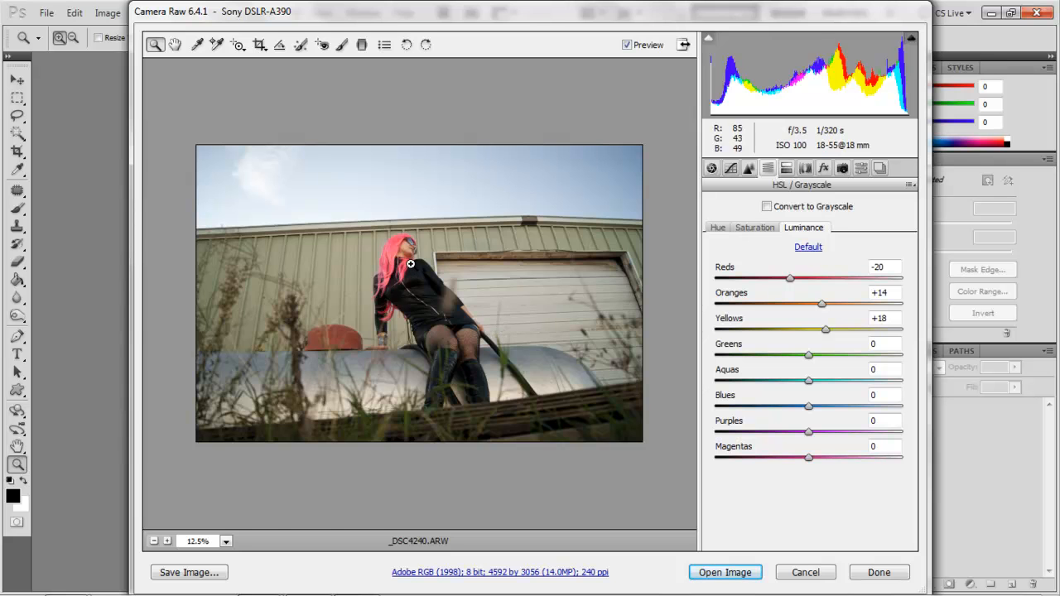
pyautogui.click(412, 267)
pyautogui.click(410, 287)
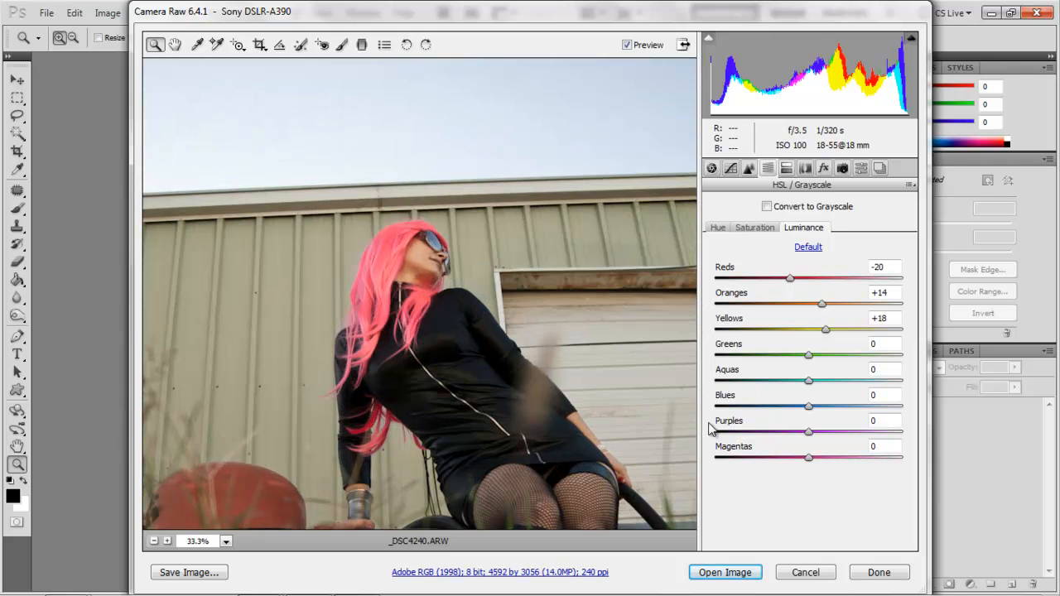
pyautogui.moveTo(809, 432); pyautogui.dragTo(803, 433)
pyautogui.moveTo(798, 434); pyautogui.dragTo(827, 461)
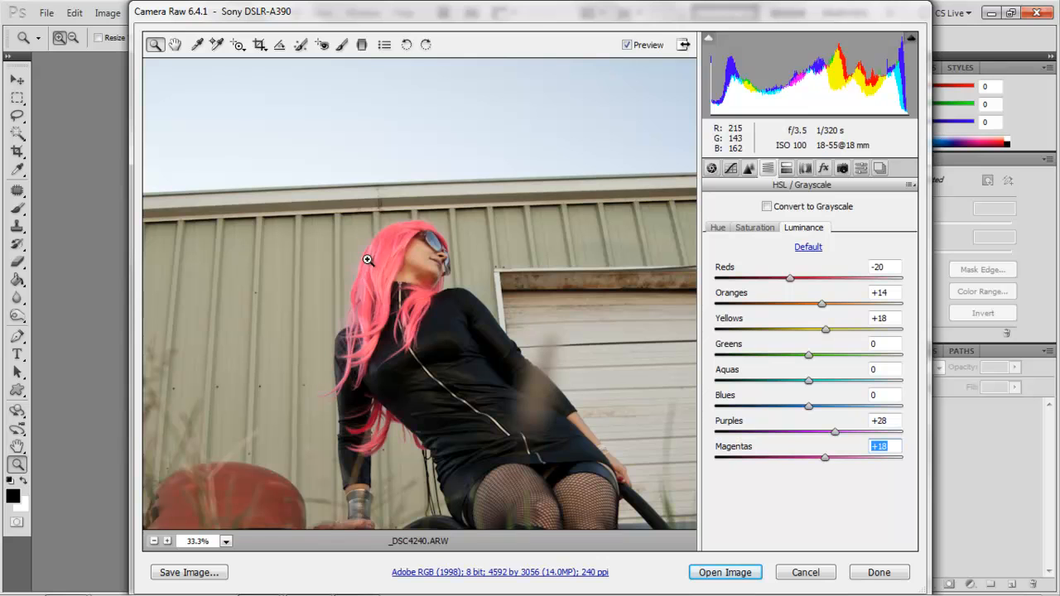
pyautogui.moveTo(825, 460)
pyautogui.mouseDown()
pyautogui.moveTo(807, 467)
pyautogui.moveTo(834, 456)
pyautogui.mouseUp()
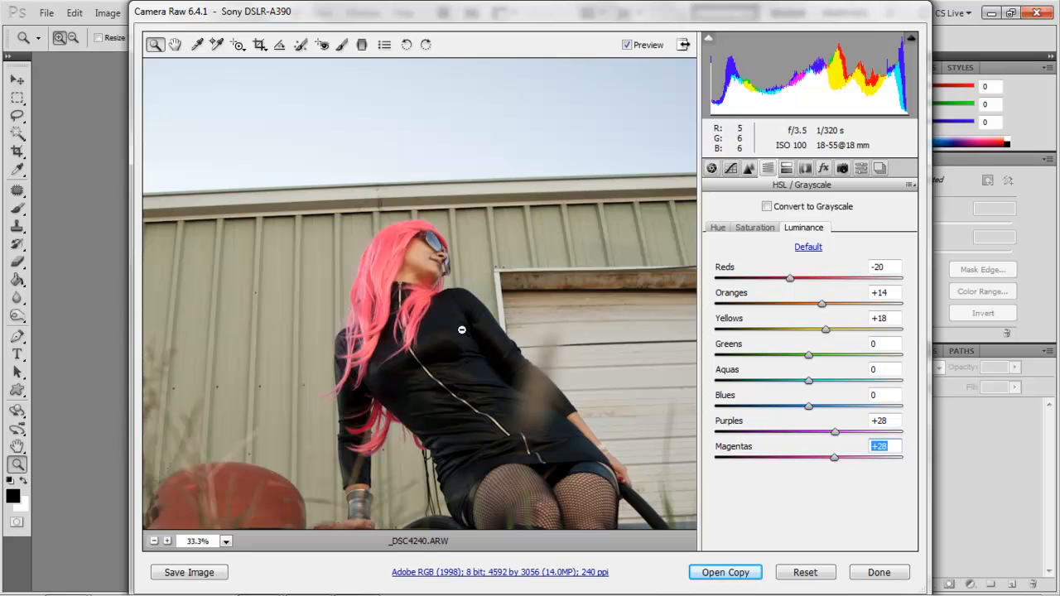
# Step: Examine the luminance changes on the model's hair, face and neck up close and across the whole photo
pyautogui.click(431, 292)
pyautogui.click(428, 289)
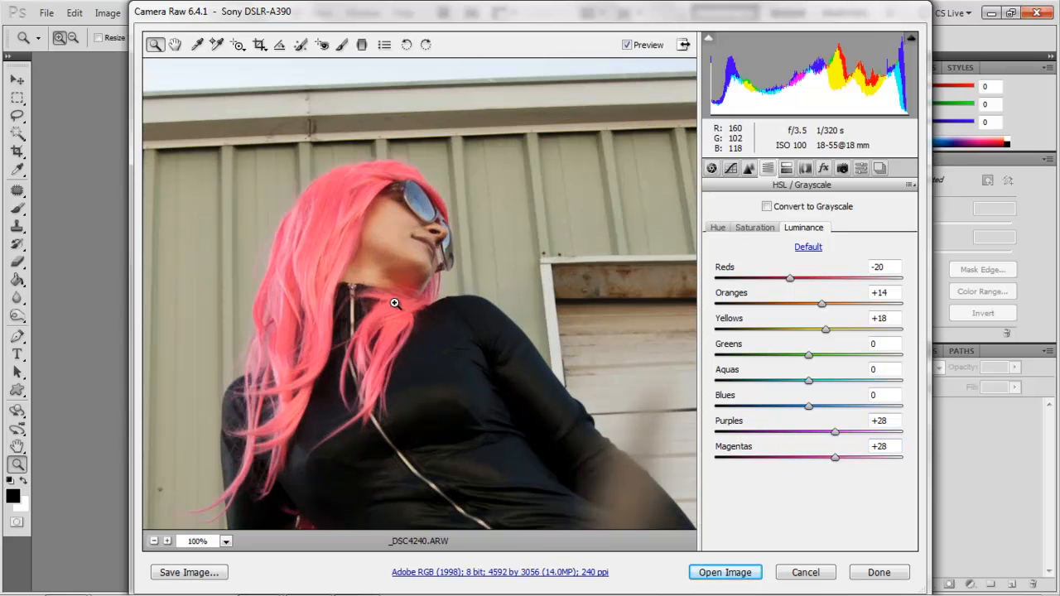
pyautogui.click(389, 304)
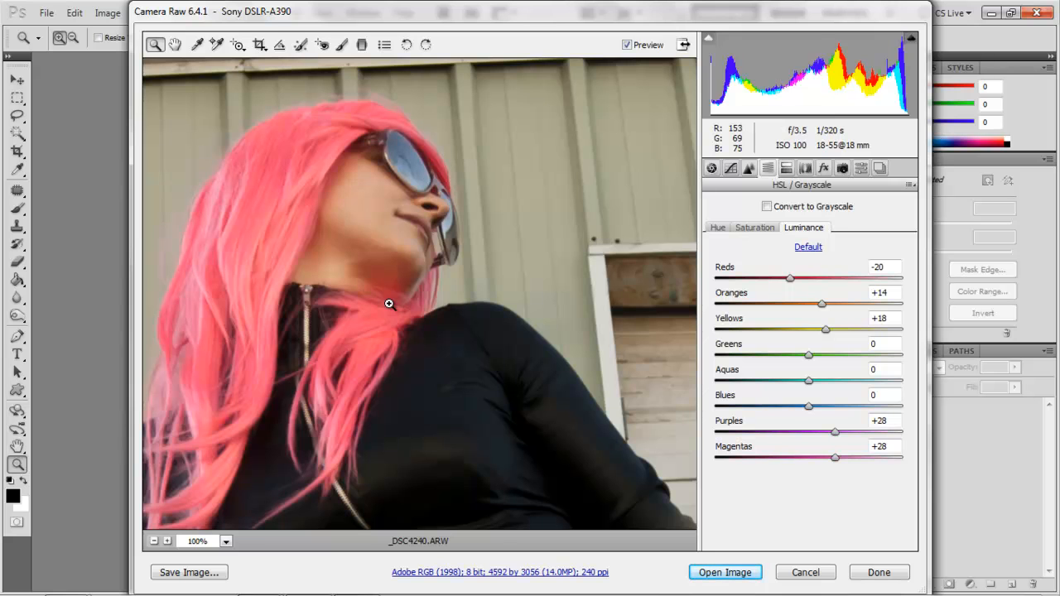
pyautogui.press('alt')
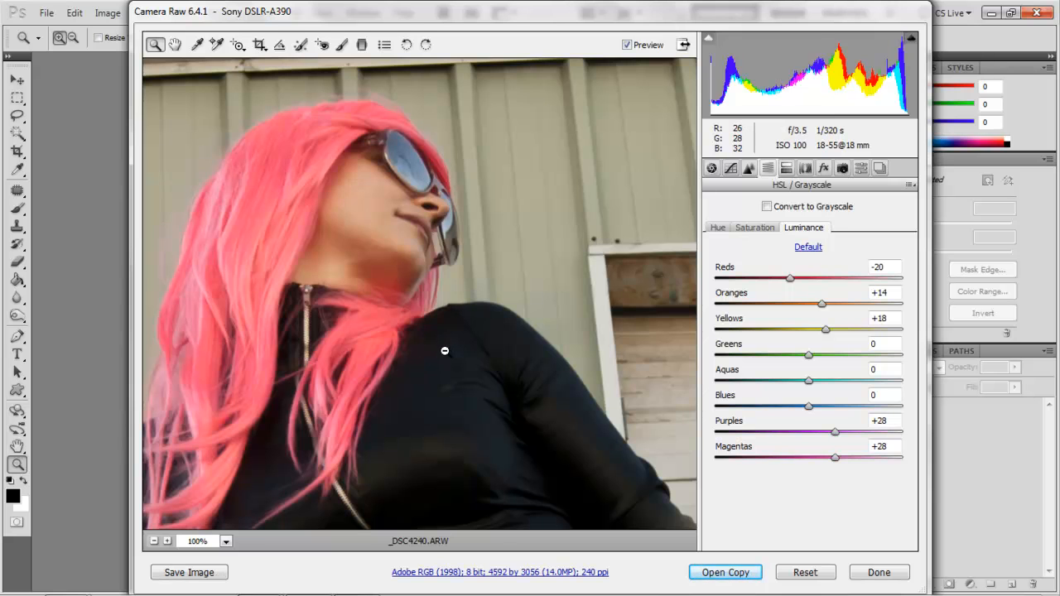
pyautogui.keyDown('alt'); pyautogui.click(445, 351); pyautogui.keyUp('alt')
pyautogui.keyDown('alt'); pyautogui.click(437, 404); pyautogui.keyUp('alt')
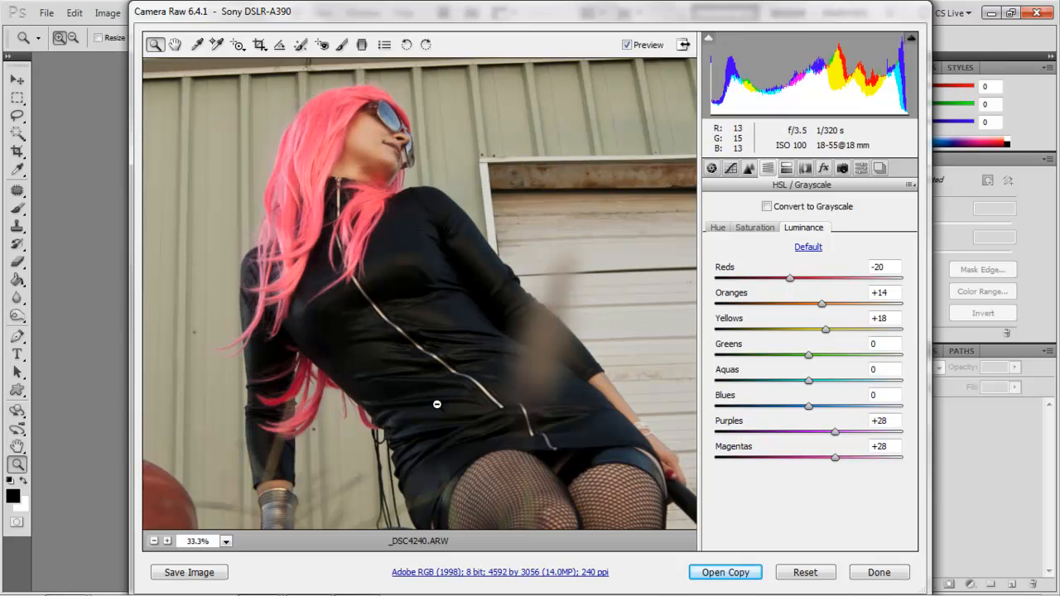
pyautogui.keyDown('alt'); pyautogui.click(437, 401); pyautogui.keyUp('alt')
pyautogui.keyDown('alt'); pyautogui.click(426, 325); pyautogui.keyUp('alt')
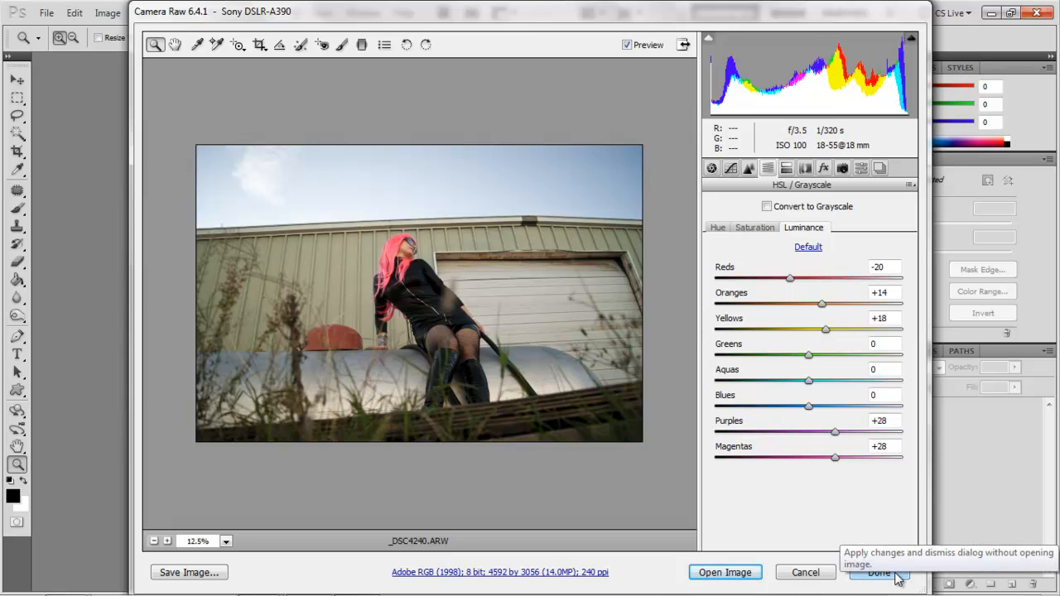
# Step: Open the developed raw photo in Photoshop and duplicate its Background layer
pyautogui.click(725, 574)
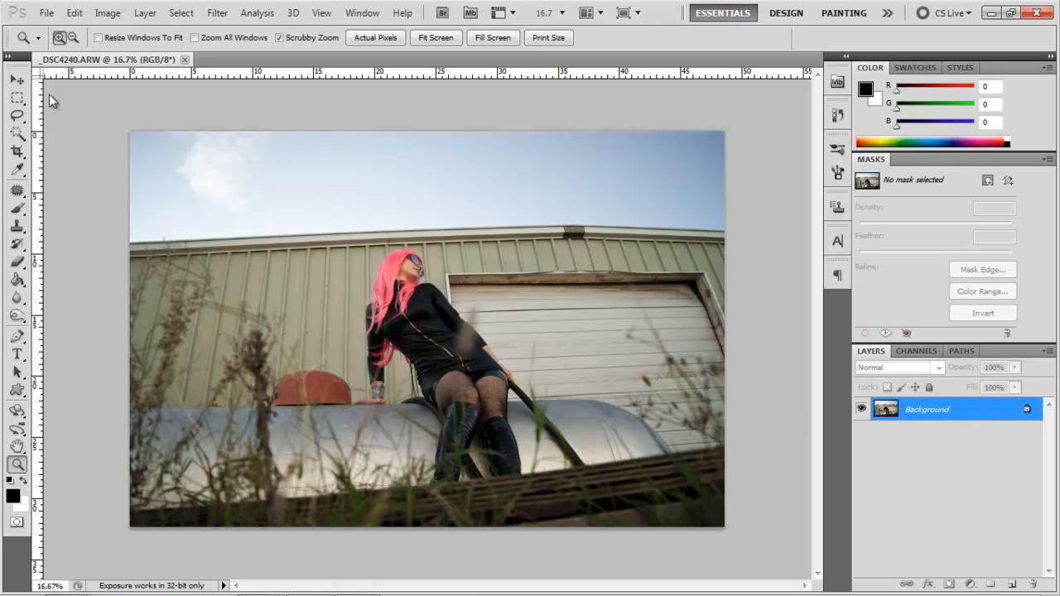
pyautogui.moveTo(921, 411); pyautogui.dragTo(1014, 583)
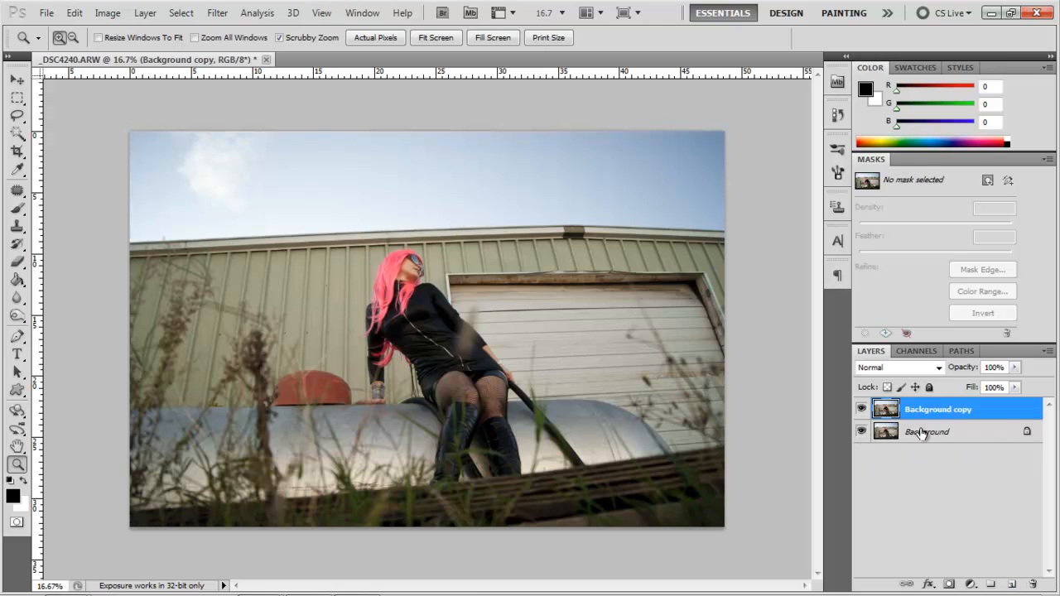
# Step: Hide the original Background layer and rename the copy "Halloween Layer 1"
pyautogui.click(862, 436)
pyautogui.doubleClick(939, 409)
pyautogui.press('BackSpace')
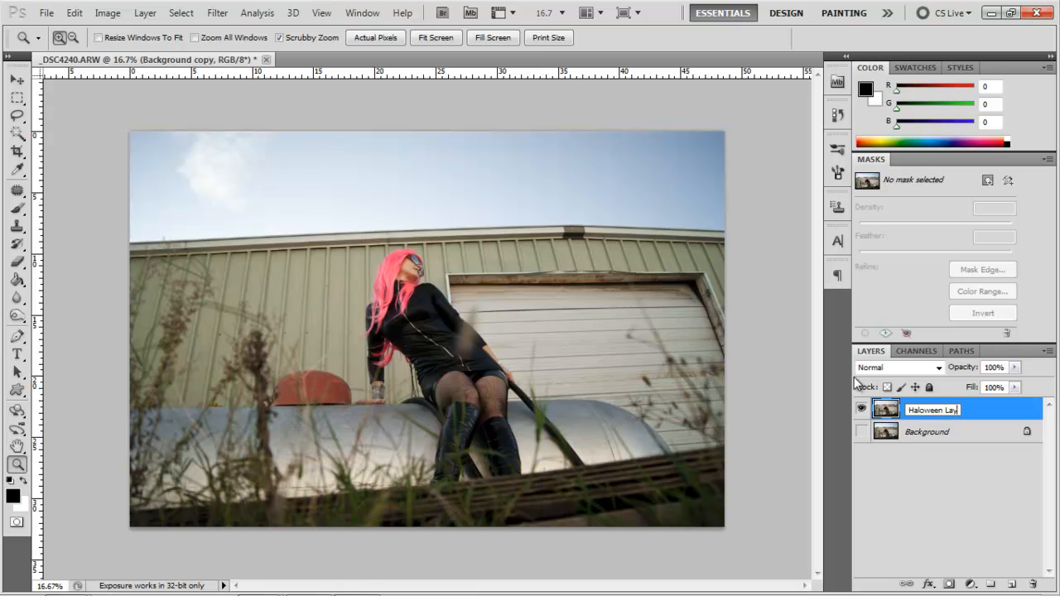
pyautogui.click(1025, 448)
pyautogui.click(925, 414)
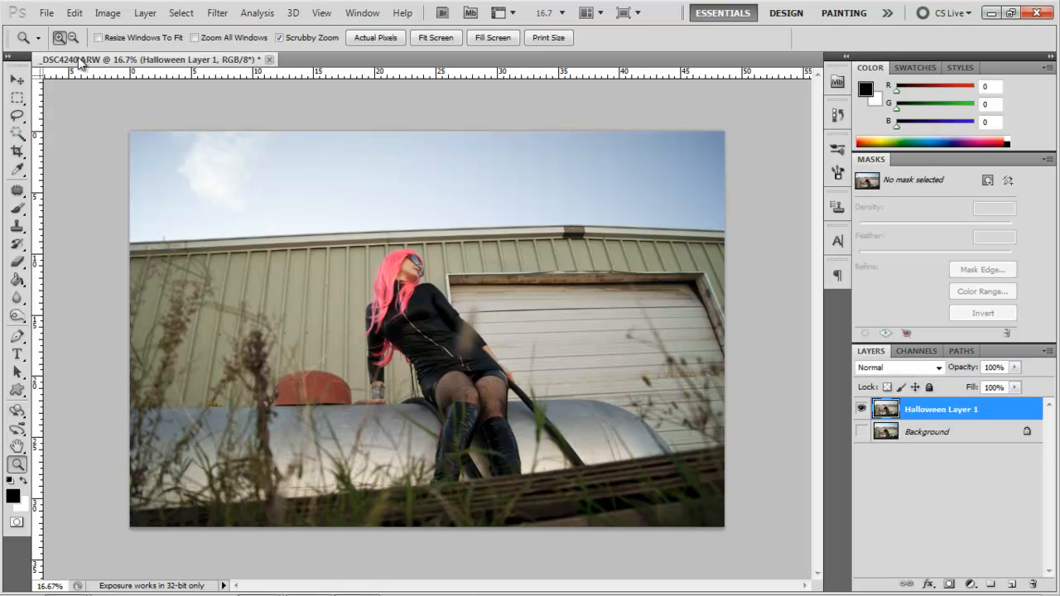
# Step: Examine the model's hair and face at full size, as well as the surrounding scene at lower magnification
pyautogui.click(378, 291)
pyautogui.click(383, 269)
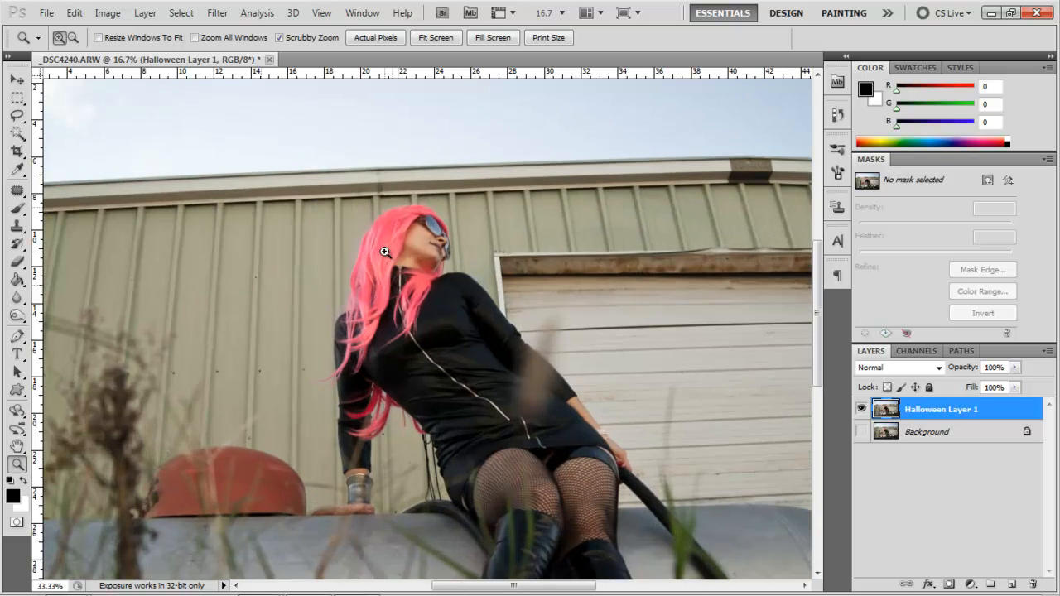
pyautogui.click(391, 249)
pyautogui.click(400, 227)
pyautogui.click(399, 228)
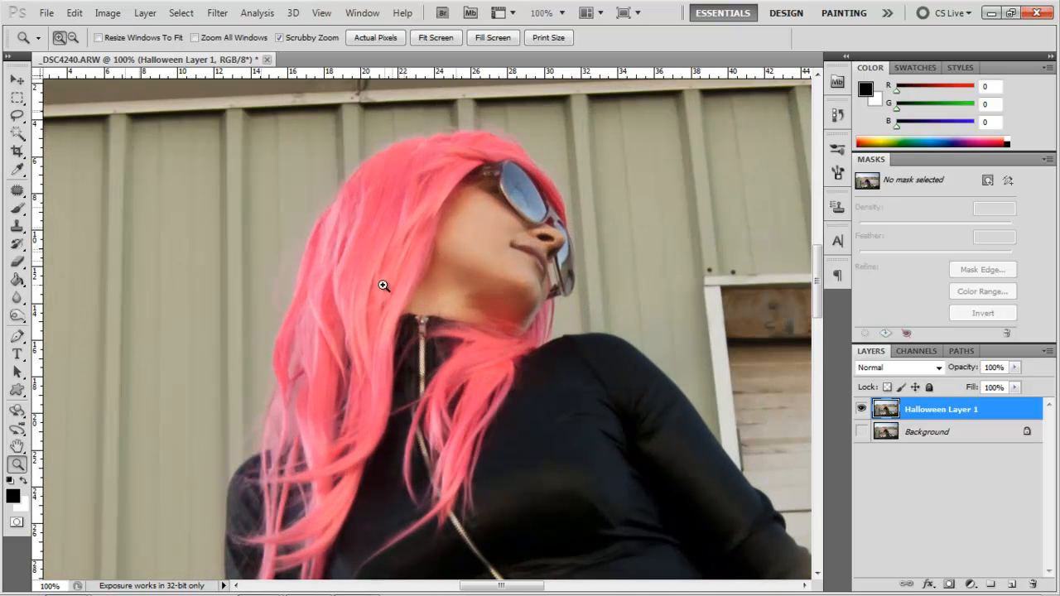
pyautogui.keyDown('alt'); pyautogui.click(622, 505); pyautogui.keyUp('alt')
pyautogui.keyDown('alt'); pyautogui.click(622, 499); pyautogui.keyUp('alt')
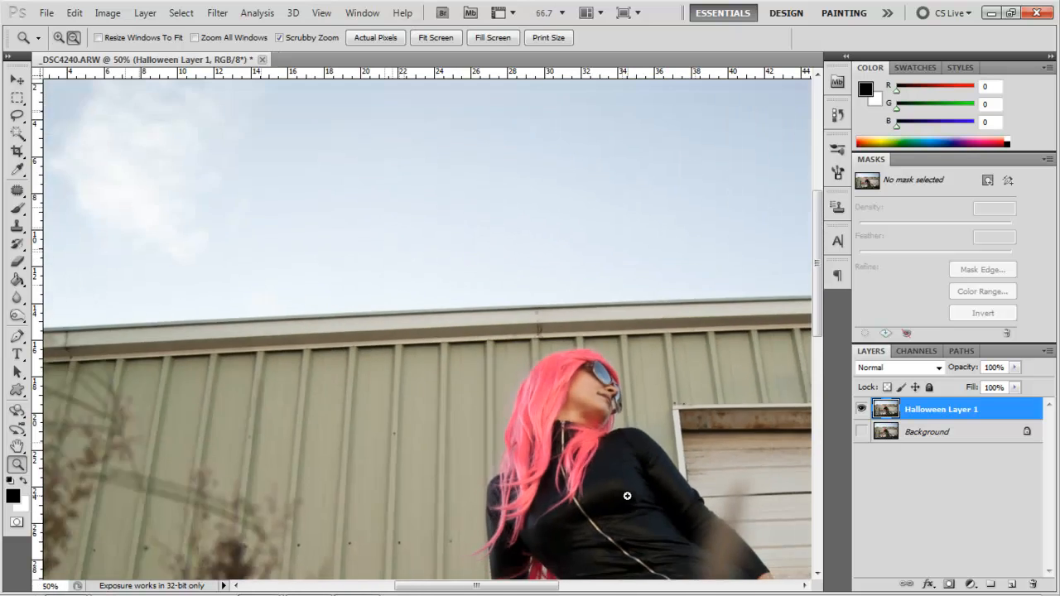
pyautogui.keyDown('alt'); pyautogui.click(627, 495); pyautogui.keyUp('alt')
pyautogui.scroll(-3, 627, 492)
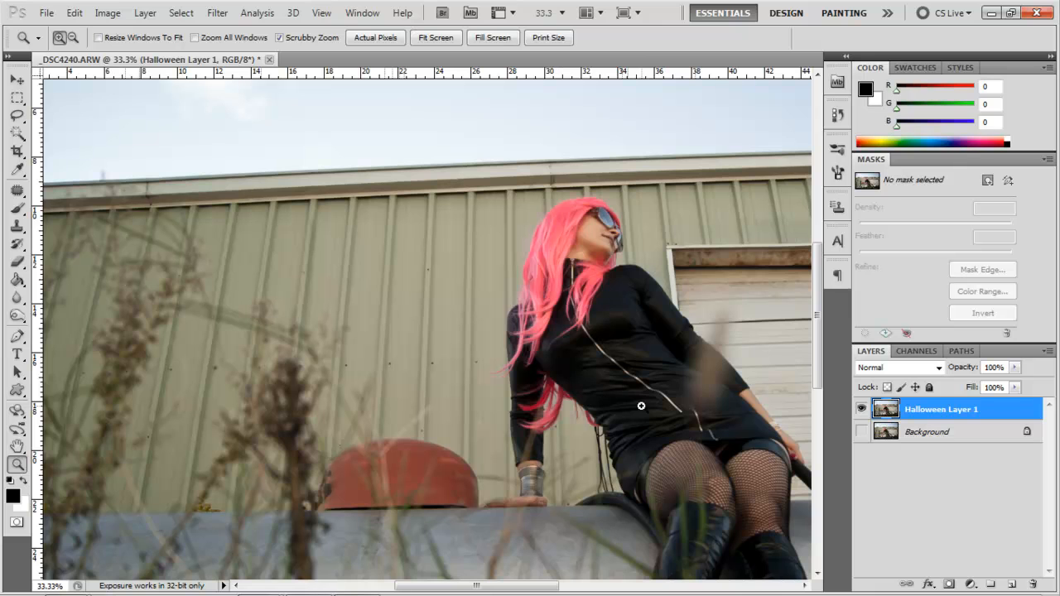
# Step: Switch to the Sponge tool and reduce its brush size to 150 px, reviewing the brush settings
pyautogui.click(18, 317)
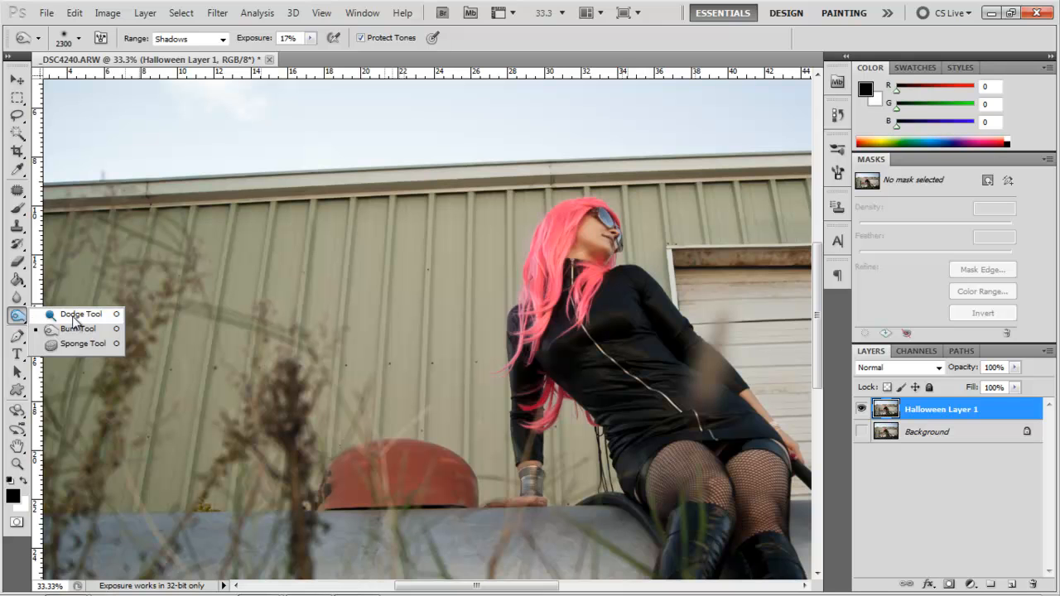
pyautogui.click(79, 343)
pyautogui.press('[')
pyautogui.press('[')
pyautogui.press('[')
pyautogui.press('[')
pyautogui.press('[')
pyautogui.press('[')
pyautogui.press('[')
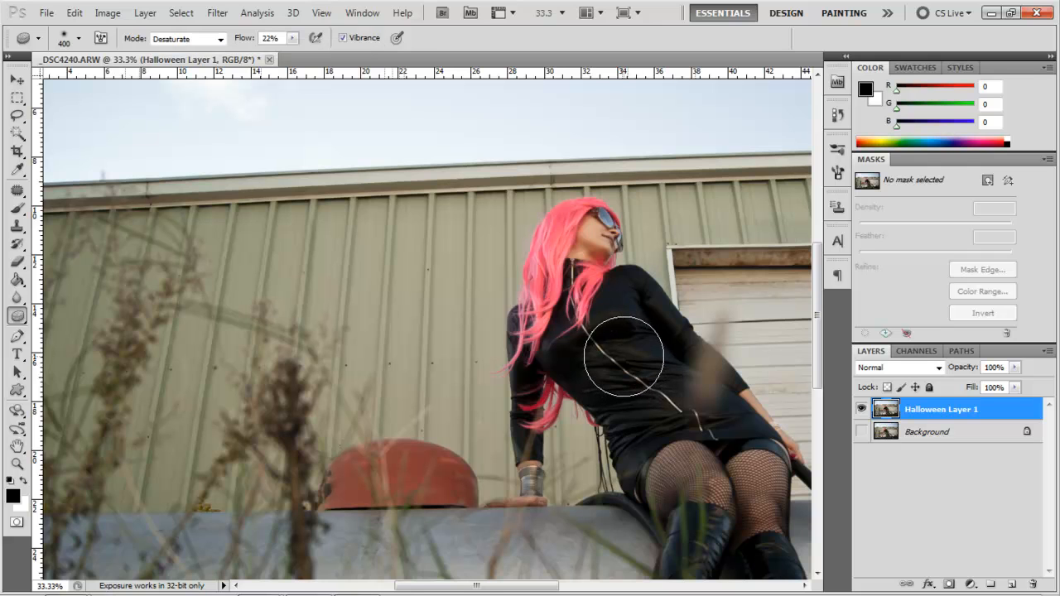
pyautogui.press('[')
pyautogui.press('[')
pyautogui.press('[')
pyautogui.press('[')
pyautogui.press('[')
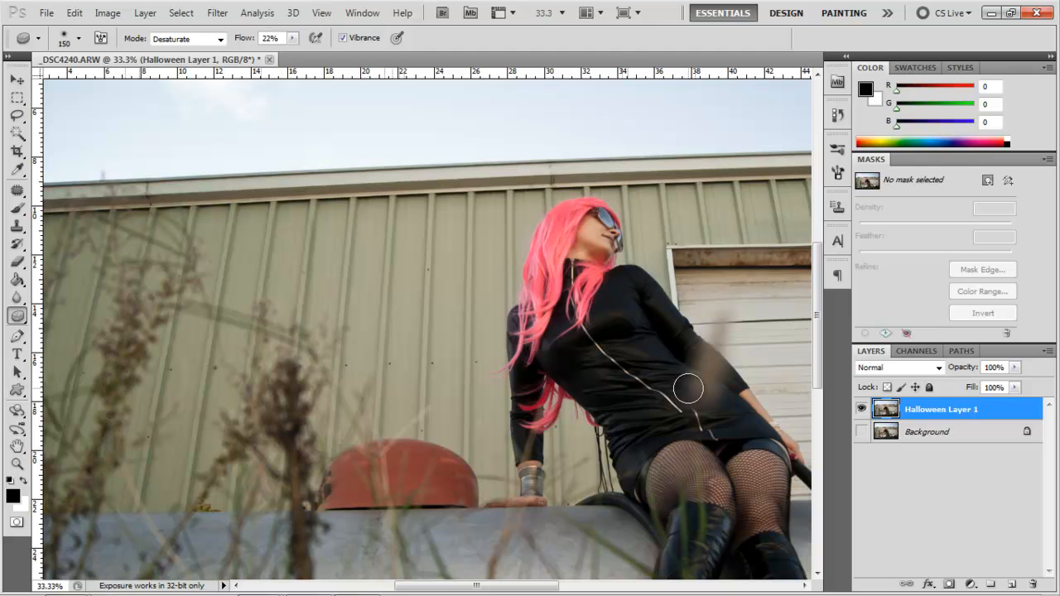
pyautogui.click(79, 39)
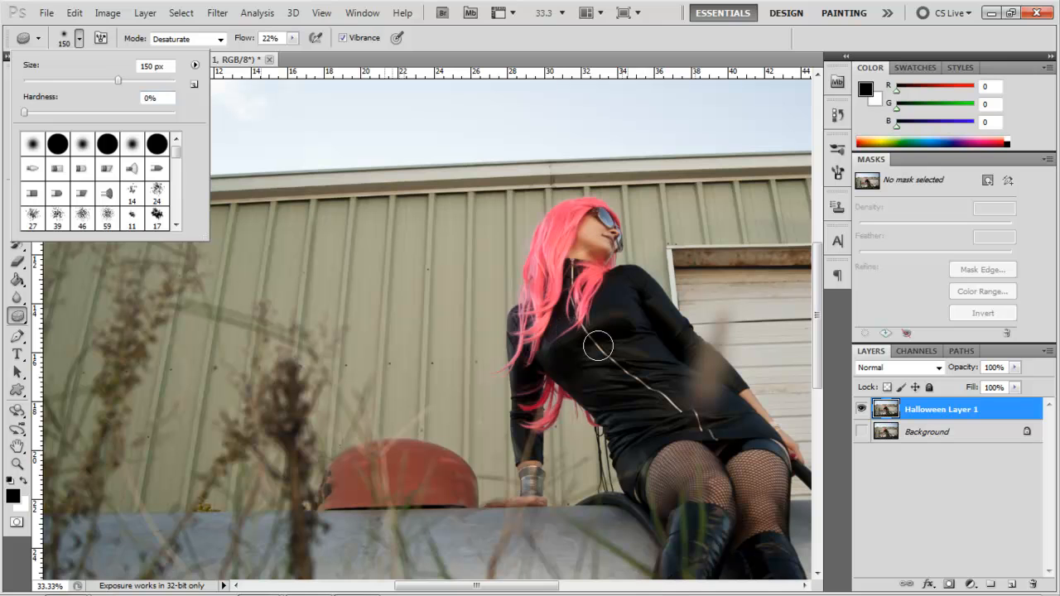
pyautogui.click(639, 352)
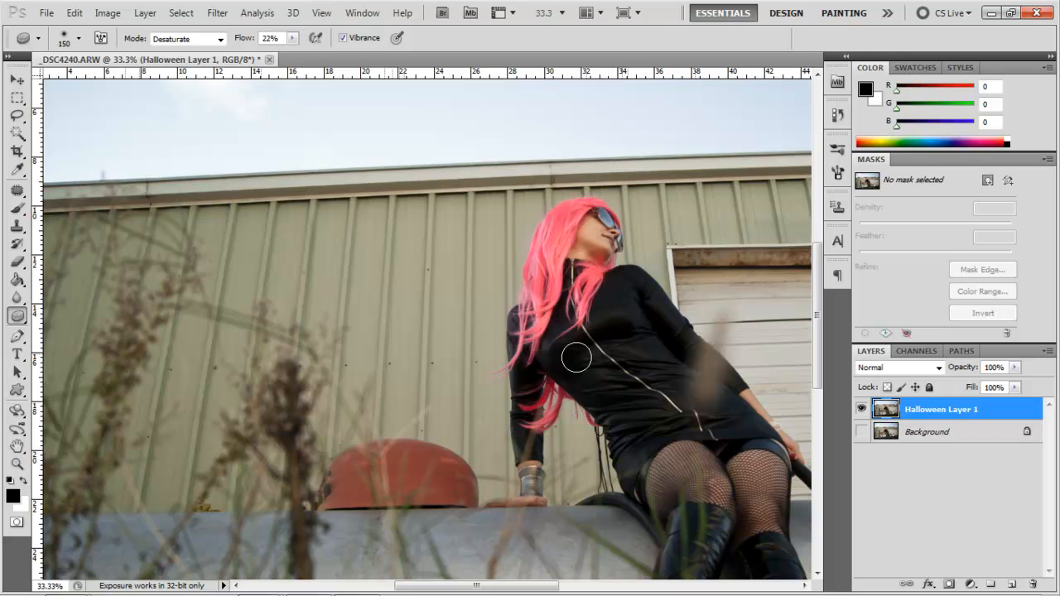
# Step: Reduce the Sponge brush to 70 px and desaturate the brownish strip beneath the building's roof edge on Halloween Layer 1
pyautogui.press('[')
pyautogui.press('[')
pyautogui.press('[')
pyautogui.press('[')
pyautogui.press('[')
pyautogui.click(17, 464)
pyautogui.keyDown('alt'); pyautogui.click(533, 474); pyautogui.keyUp('alt')
pyautogui.keyDown('alt'); pyautogui.click(570, 284); pyautogui.keyUp('alt')
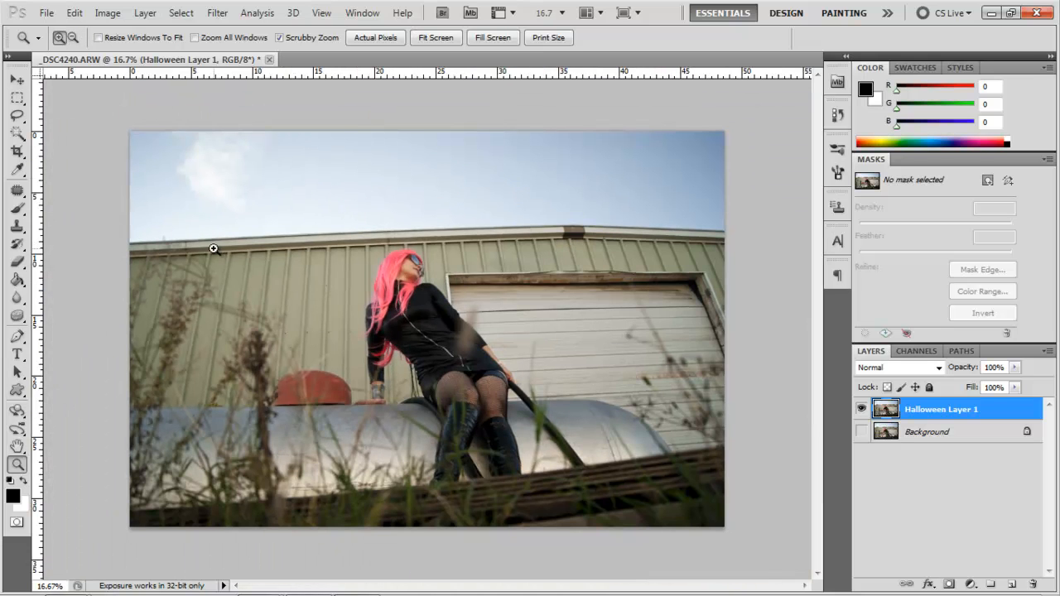
pyautogui.click(17, 316)
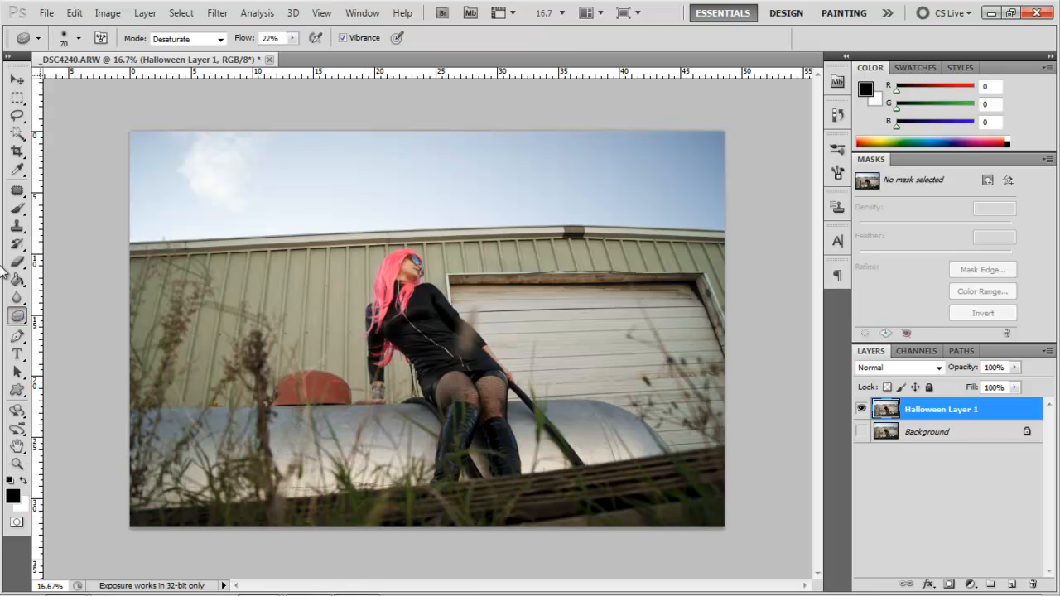
pyautogui.click(17, 464)
pyautogui.moveTo(139, 241); pyautogui.dragTo(206, 284)
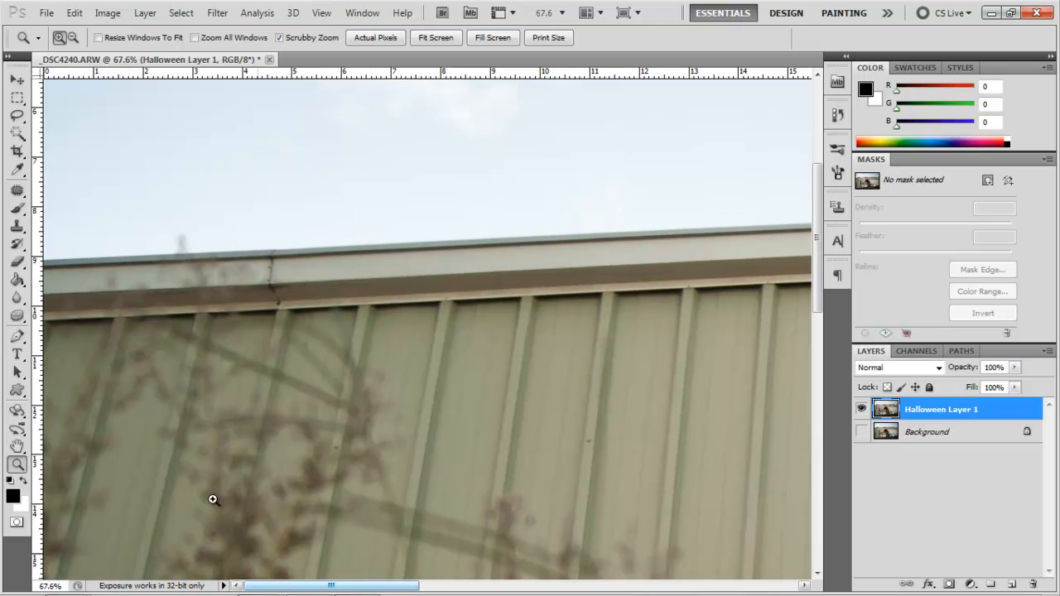
pyautogui.click(17, 315)
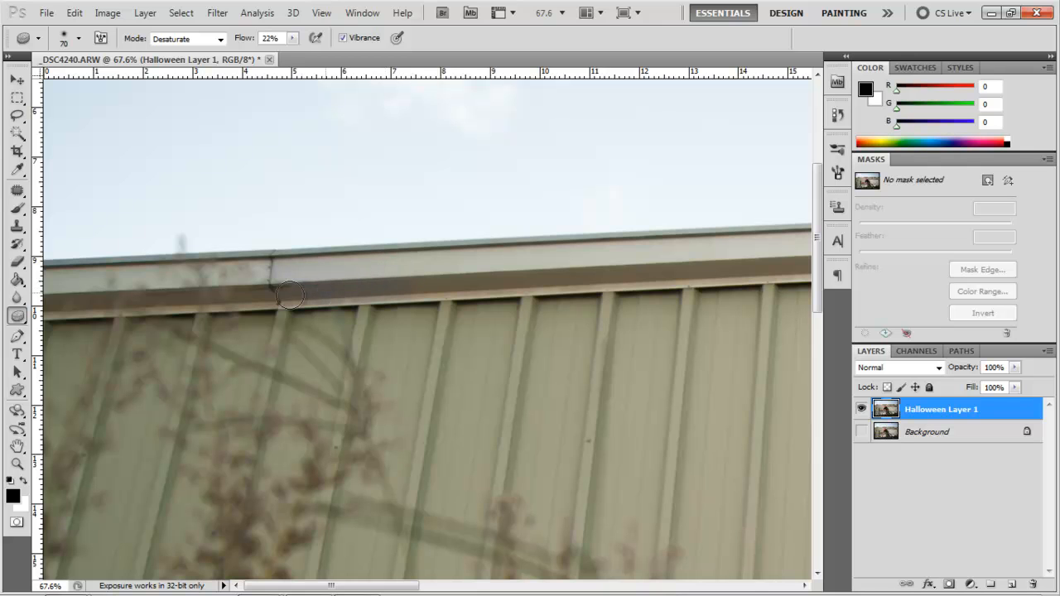
pyautogui.moveTo(320, 283)
pyautogui.mouseDown()
pyautogui.moveTo(488, 275)
pyautogui.moveTo(391, 289)
pyautogui.moveTo(437, 284)
pyautogui.moveTo(399, 278)
pyautogui.moveTo(464, 276)
pyautogui.moveTo(355, 256)
pyautogui.moveTo(552, 265)
pyautogui.mouseUp()
pyautogui.click(18, 465)
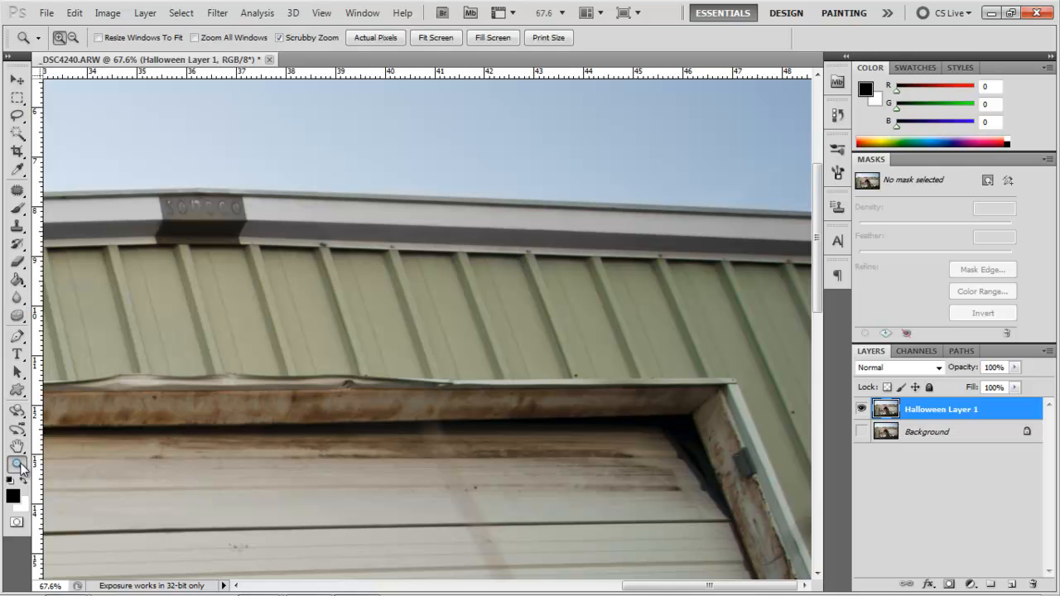
pyautogui.keyDown('alt'); pyautogui.click(251, 437); pyautogui.keyUp('alt')
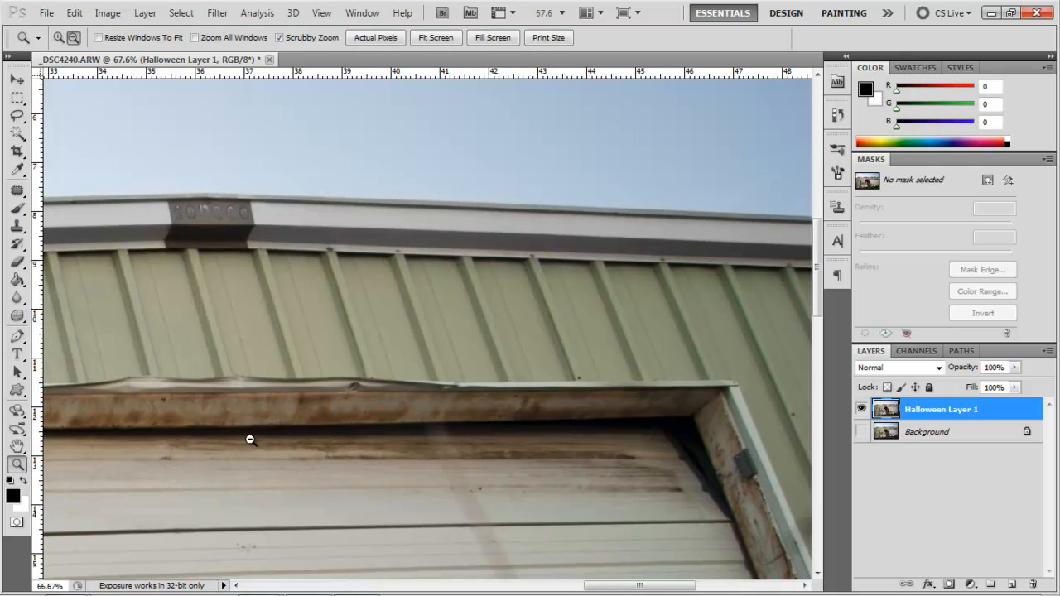
# Step: Show the Background layer again and toggle Halloween Layer 1 off and on to compare the whole image with the original
pyautogui.keyDown('alt'); pyautogui.click(249, 441); pyautogui.keyUp('alt')
pyautogui.keyDown('alt'); pyautogui.click(249, 441); pyautogui.keyUp('alt')
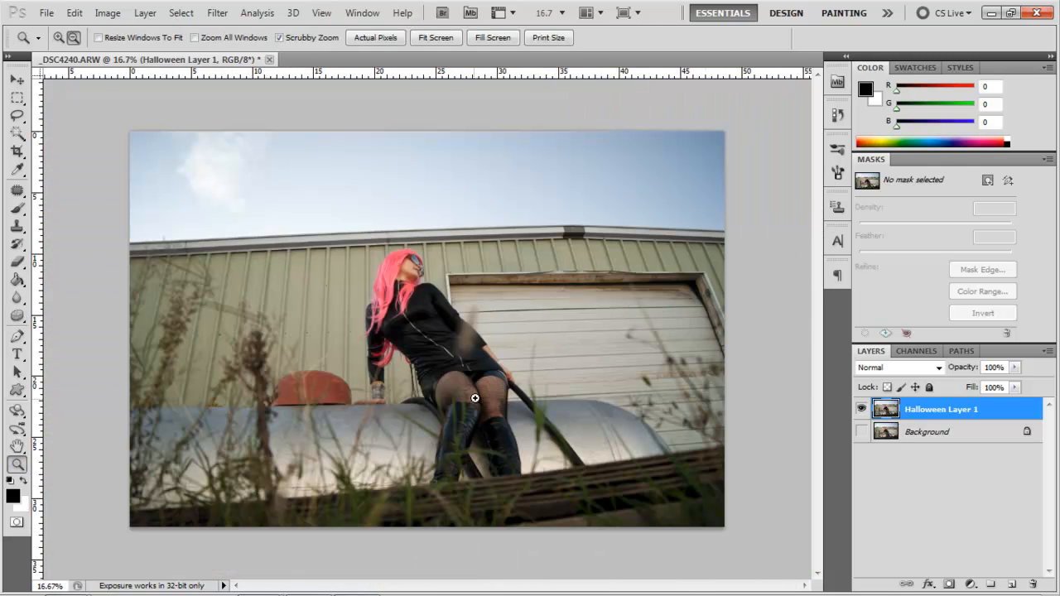
pyautogui.click(861, 410)
pyautogui.click(862, 410)
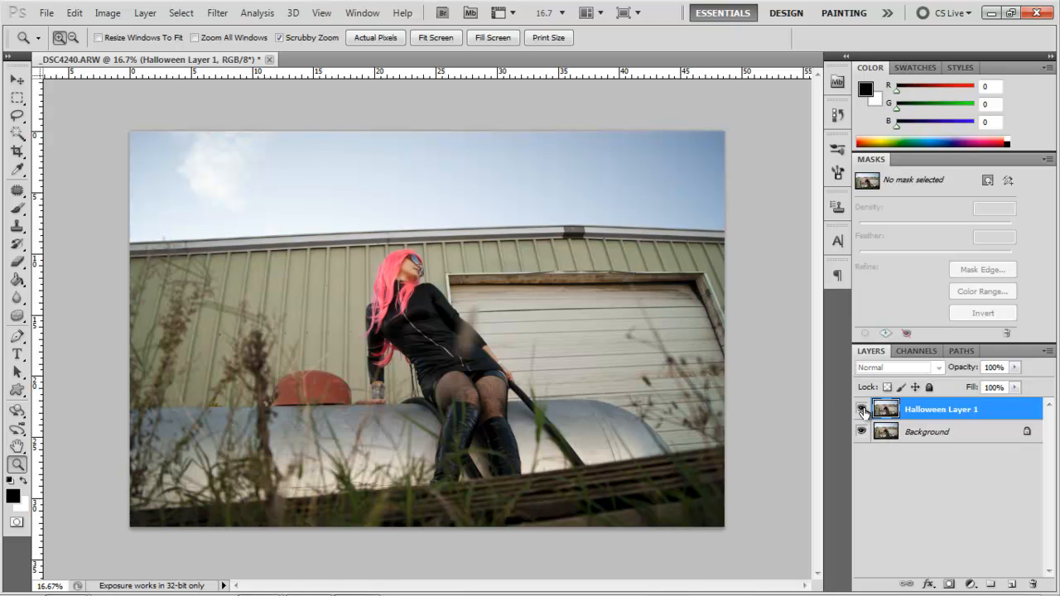
pyautogui.click(862, 410)
pyautogui.click(863, 410)
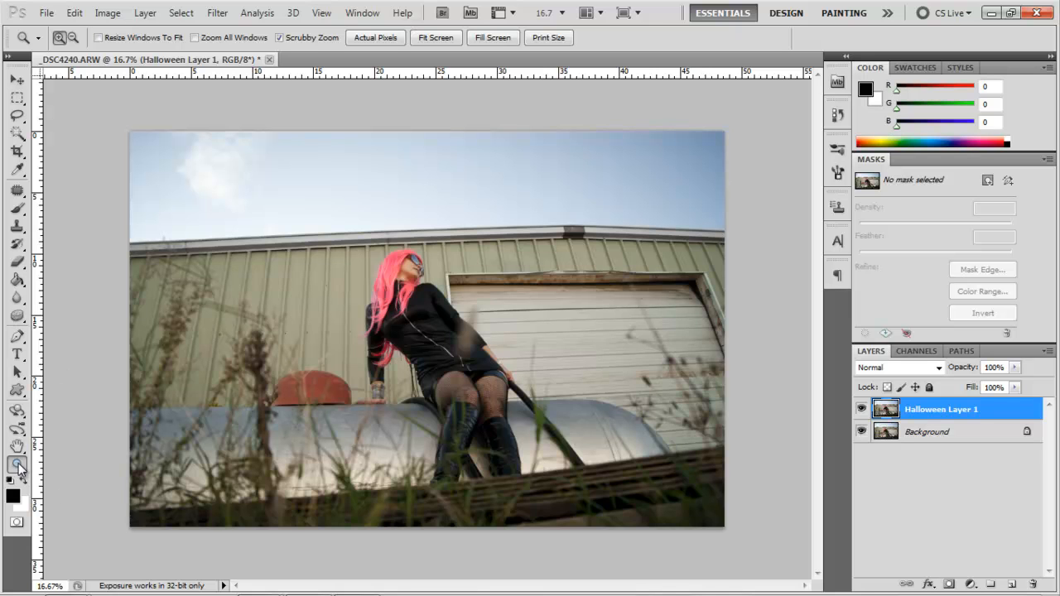
# Step: Desaturate the brownish cast on the white garage door using the Sponge tool with a 250 px brush at 22% flow
pyautogui.click(16, 316)
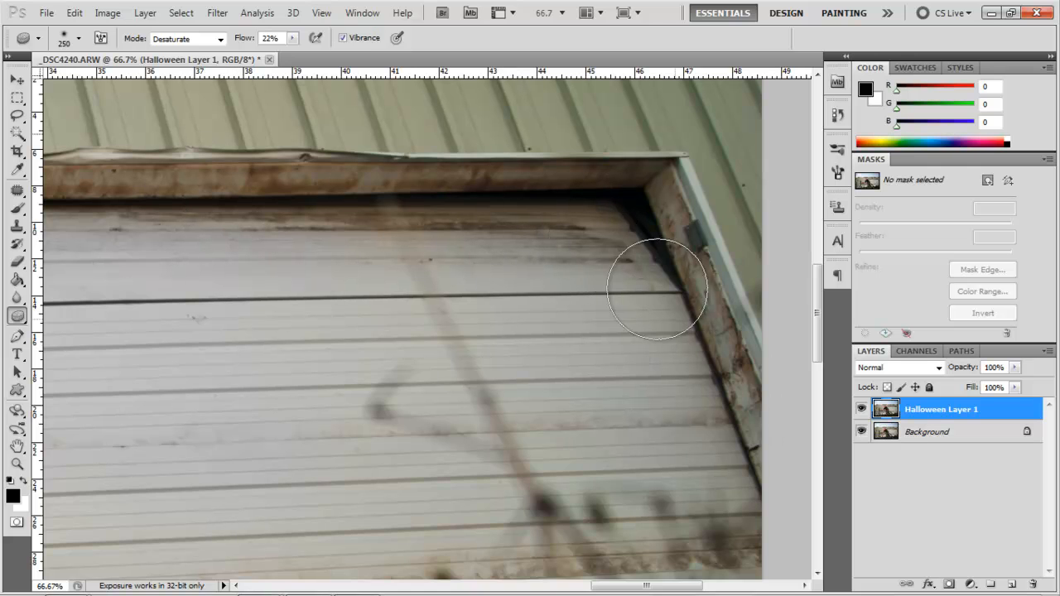
pyautogui.moveTo(819, 313); pyautogui.dragTo(818, 348)
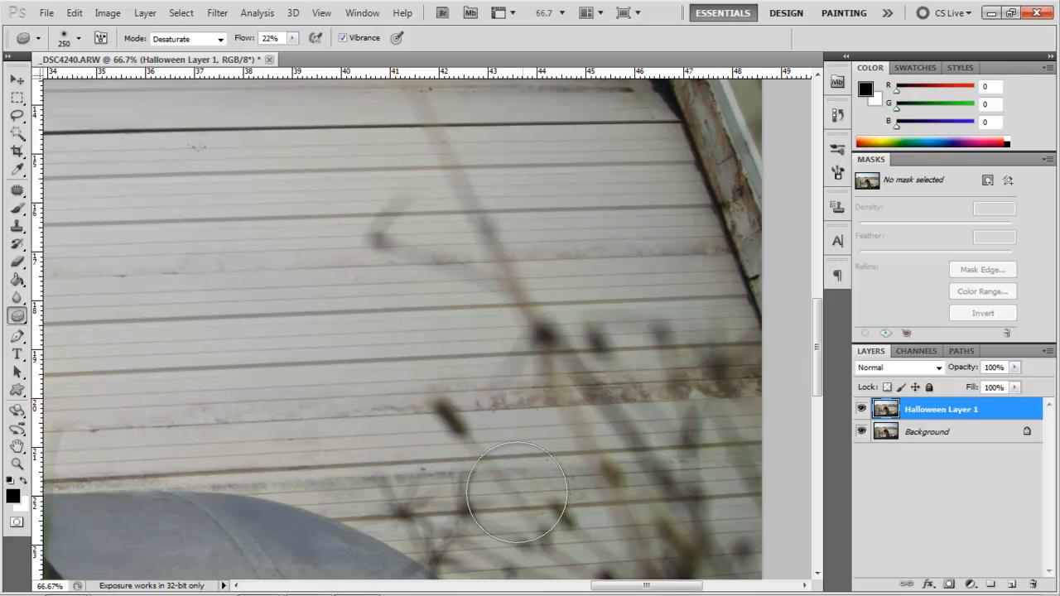
pyautogui.moveTo(817, 348); pyautogui.dragTo(819, 381)
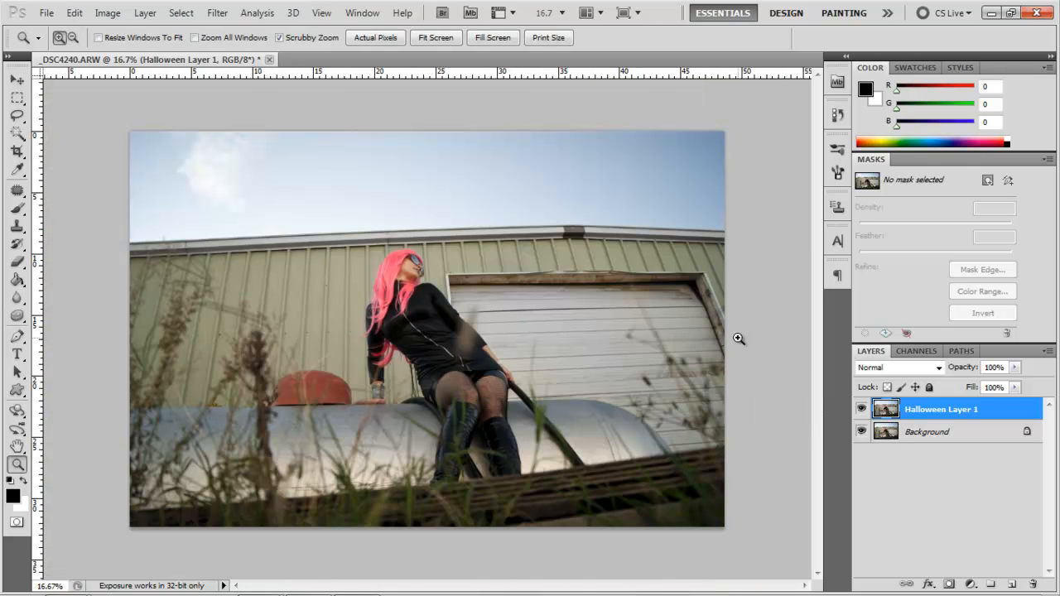
# Step: Compare the desaturated garage door with the original by toggling the visibility of Halloween Layer 1
pyautogui.click(862, 410)
pyautogui.click(863, 410)
pyautogui.click(863, 411)
pyautogui.click(863, 411)
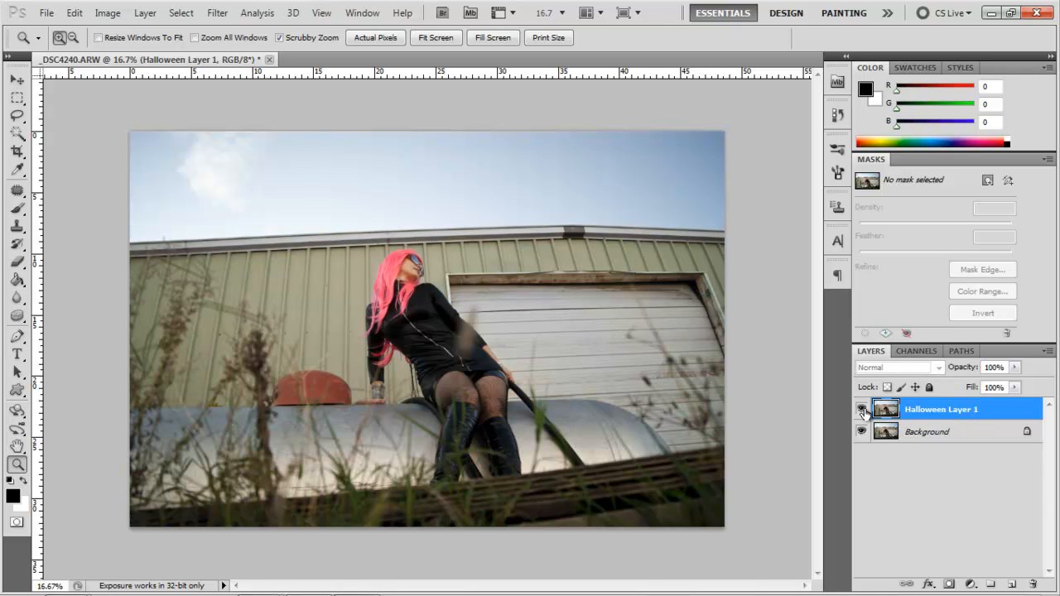
pyautogui.click(862, 411)
pyautogui.click(862, 410)
# Step: Return to the Sponge tool in Desaturate mode and enlarge its brush to 300 px
pyautogui.click(17, 316)
pyautogui.press(']')
pyautogui.press(']')
pyautogui.press(']')
pyautogui.press(']')
pyautogui.press(']')
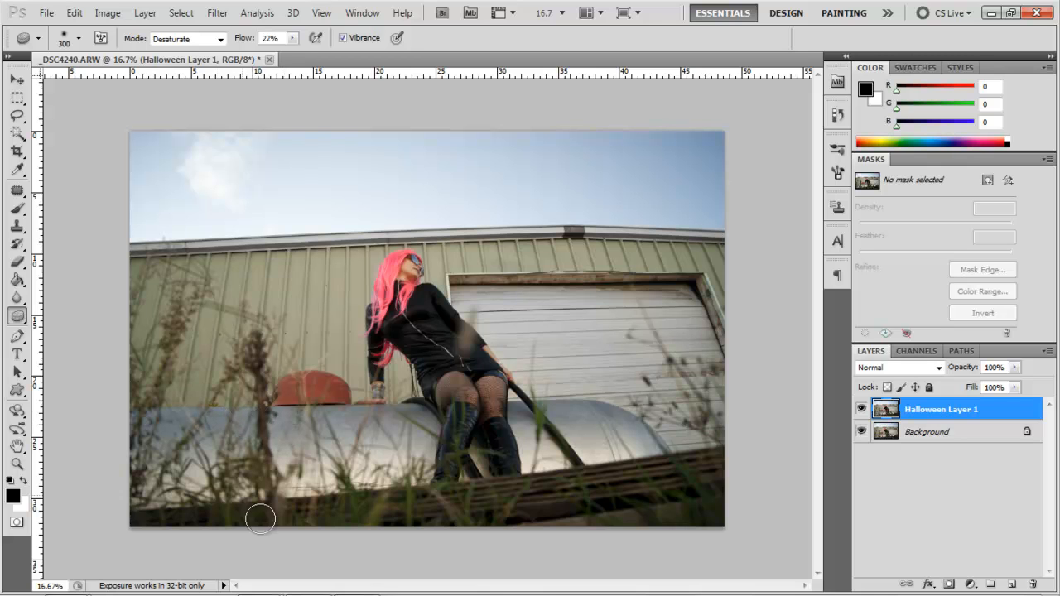
# Step: Inspect the model's face and hair up close and switch to the Smudge tool for retouching
pyautogui.click(17, 465)
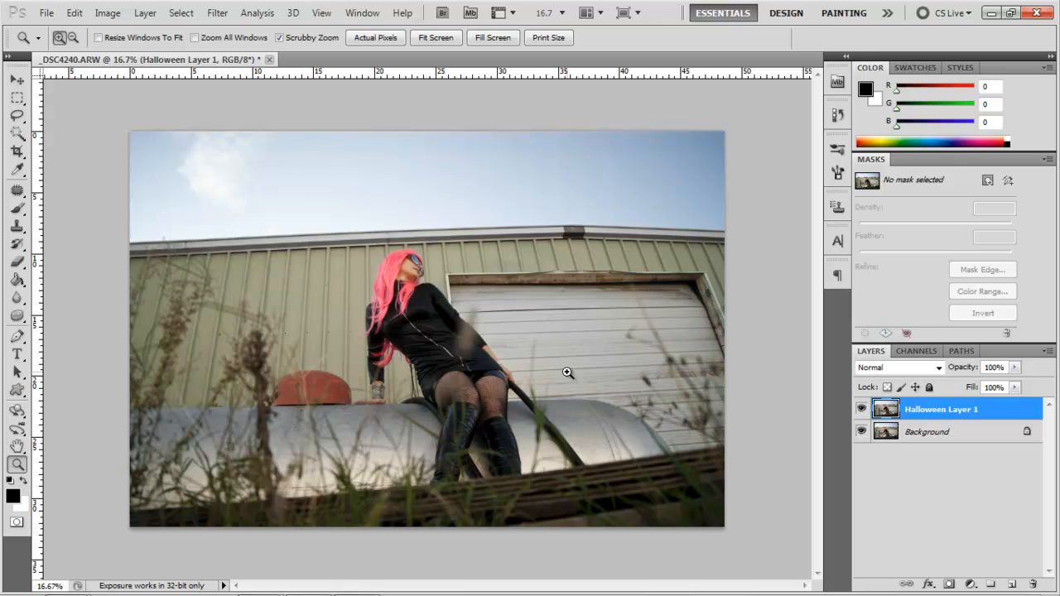
pyautogui.click(406, 285)
pyautogui.click(361, 420)
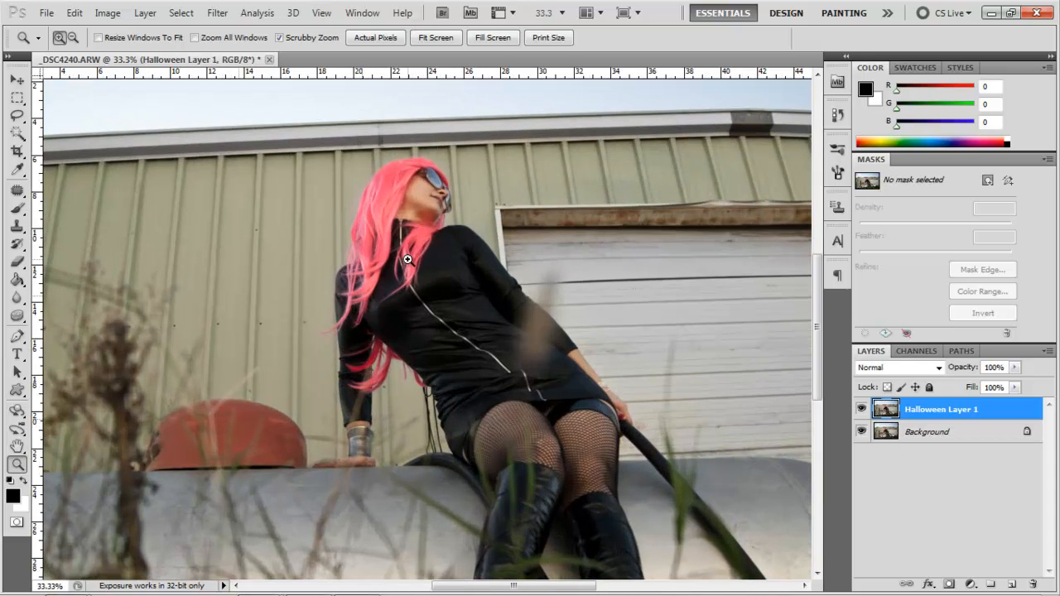
pyautogui.moveTo(418, 223); pyautogui.dragTo(430, 208)
pyautogui.scroll(5, 407, 243)
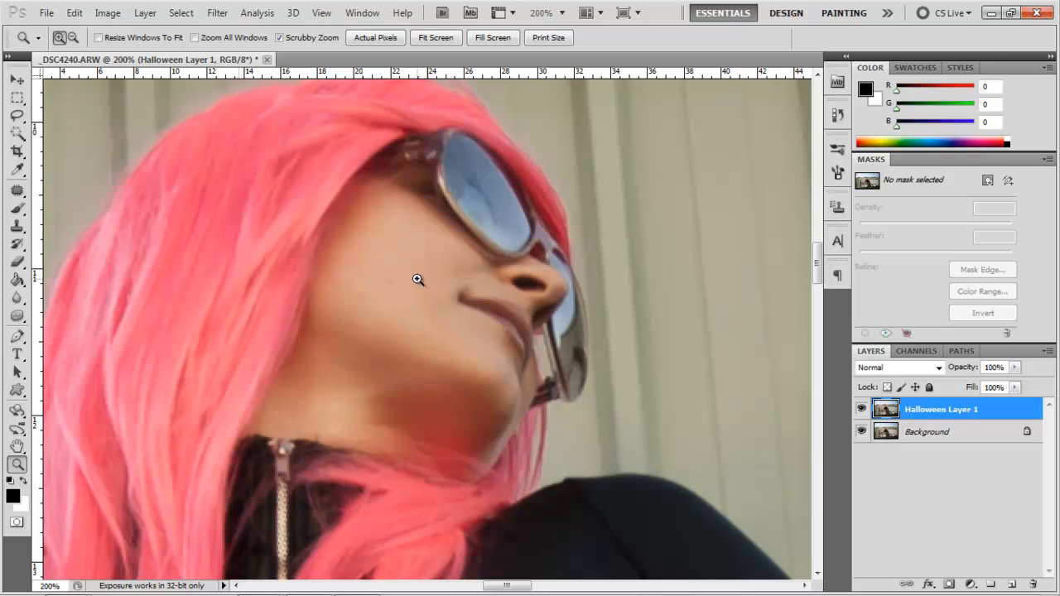
pyautogui.keyDown('alt'); pyautogui.click(406, 281); pyautogui.keyUp('alt')
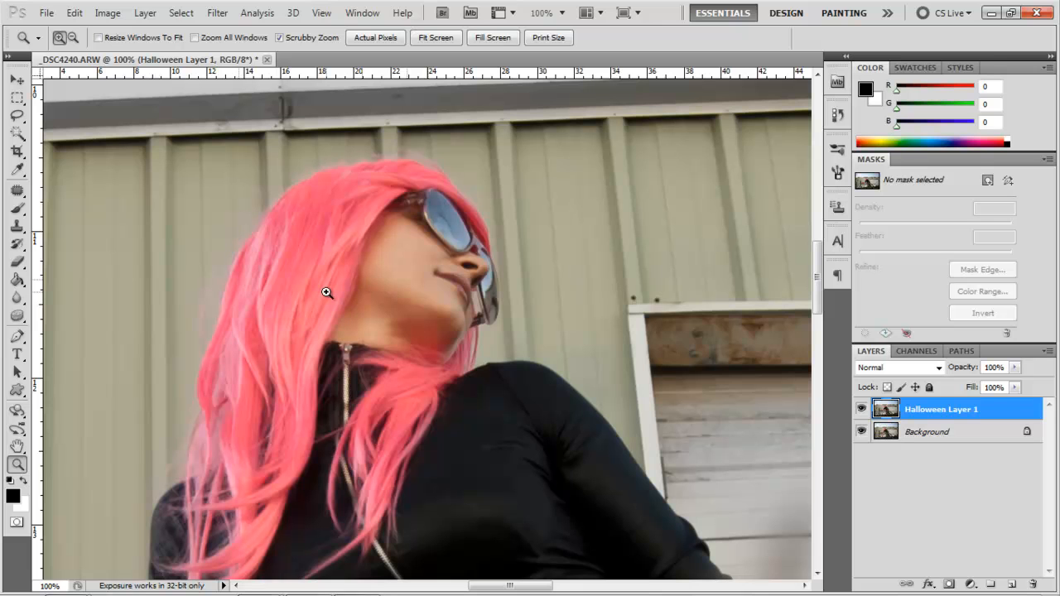
pyautogui.click(21, 317)
pyautogui.click(21, 317)
pyautogui.click(15, 298)
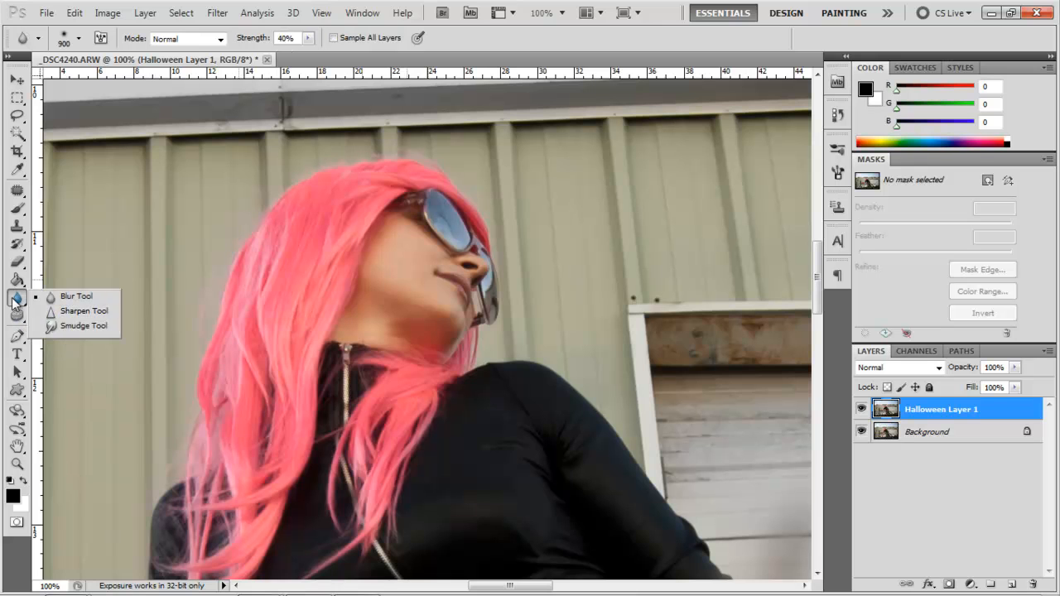
pyautogui.click(69, 327)
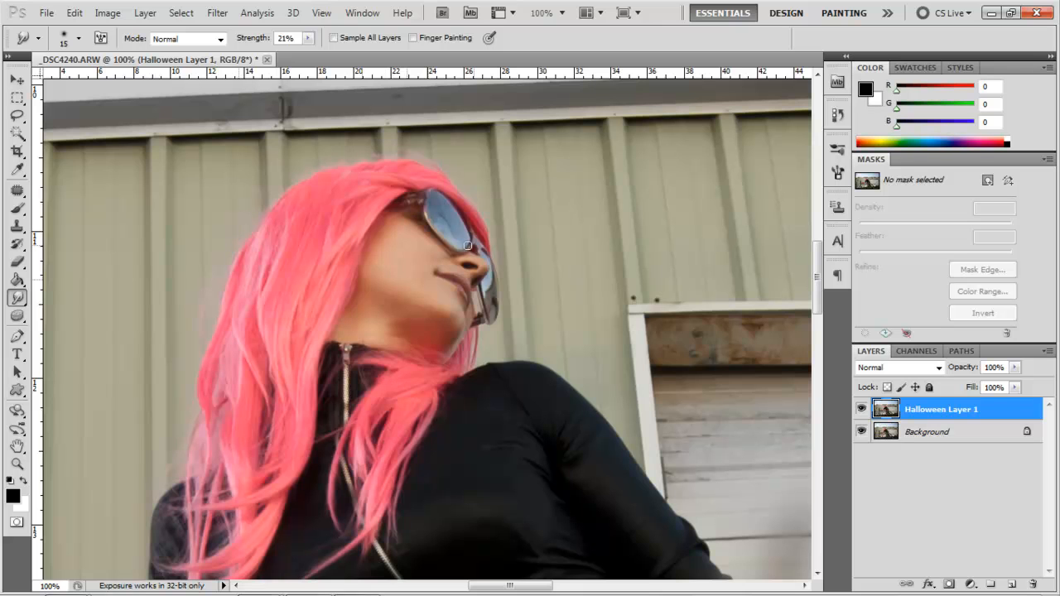
# Step: Smooth the skin on the model's cheek, jaw and chin with the Smudge tool at 10 px and 21% strength
pyautogui.press(']')
pyautogui.moveTo(369, 285)
pyautogui.mouseDown()
pyautogui.moveTo(372, 290)
pyautogui.moveTo(400, 296)
pyautogui.moveTo(363, 286)
pyautogui.moveTo(426, 309)
pyautogui.mouseUp()
pyautogui.moveTo(381, 300)
pyautogui.mouseDown()
pyautogui.moveTo(459, 306)
pyautogui.moveTo(443, 319)
pyautogui.moveTo(449, 326)
pyautogui.mouseUp()
pyautogui.moveTo(385, 332)
pyautogui.mouseDown()
pyautogui.moveTo(396, 337)
pyautogui.moveTo(374, 338)
pyautogui.moveTo(378, 320)
pyautogui.moveTo(363, 325)
pyautogui.moveTo(381, 324)
pyautogui.mouseUp()
pyautogui.moveTo(444, 322)
pyautogui.mouseDown()
pyautogui.moveTo(399, 318)
pyautogui.moveTo(409, 310)
pyautogui.moveTo(418, 326)
pyautogui.moveTo(373, 294)
pyautogui.moveTo(419, 322)
pyautogui.moveTo(382, 258)
pyautogui.moveTo(413, 315)
pyautogui.moveTo(397, 340)
pyautogui.moveTo(431, 332)
pyautogui.moveTo(372, 335)
pyautogui.moveTo(389, 340)
pyautogui.moveTo(388, 320)
pyautogui.moveTo(410, 317)
pyautogui.moveTo(390, 348)
pyautogui.moveTo(370, 301)
pyautogui.moveTo(405, 262)
pyautogui.moveTo(397, 288)
pyautogui.moveTo(414, 342)
pyautogui.moveTo(371, 330)
pyautogui.moveTo(354, 309)
pyautogui.moveTo(379, 247)
pyautogui.moveTo(373, 257)
pyautogui.moveTo(400, 224)
pyautogui.moveTo(415, 238)
pyautogui.moveTo(393, 270)
pyautogui.moveTo(408, 257)
pyautogui.moveTo(410, 270)
pyautogui.moveTo(421, 250)
pyautogui.moveTo(421, 278)
pyautogui.moveTo(439, 258)
pyautogui.moveTo(406, 273)
pyautogui.moveTo(458, 316)
pyautogui.moveTo(445, 337)
pyautogui.moveTo(436, 324)
pyautogui.moveTo(428, 337)
pyautogui.moveTo(453, 308)
pyautogui.moveTo(456, 265)
pyautogui.moveTo(445, 300)
pyautogui.moveTo(450, 279)
pyautogui.moveTo(457, 315)
pyautogui.mouseUp()
pyautogui.moveTo(460, 314); pyautogui.dragTo(453, 301)
# Step: Compare the smudged face with the original by repeatedly hiding and showing Halloween Layer 1
pyautogui.click(863, 410)
pyautogui.click(863, 410)
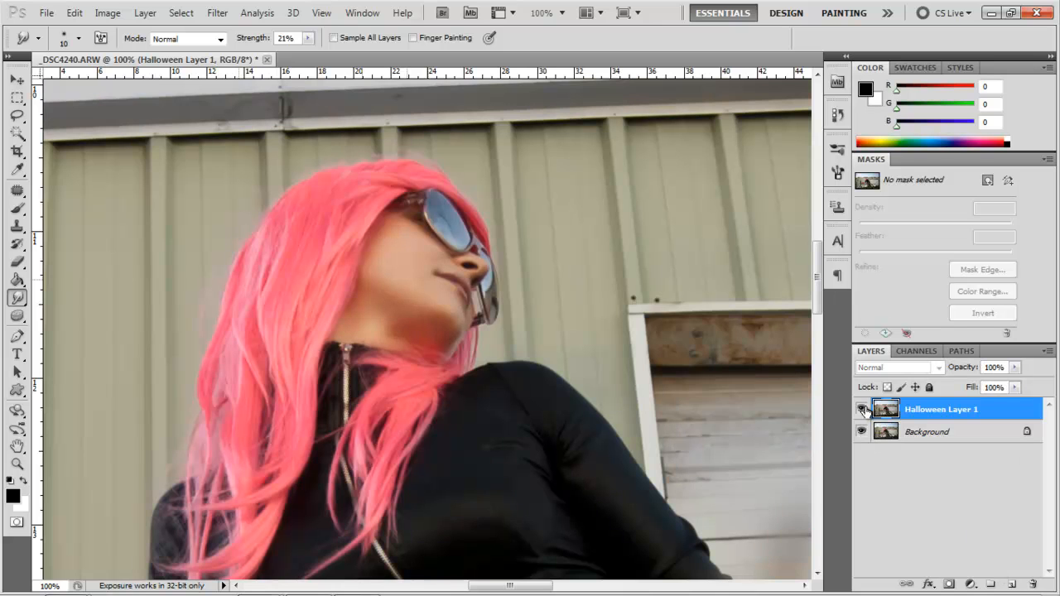
pyautogui.click(863, 410)
pyautogui.click(863, 410)
pyautogui.click(863, 410)
pyautogui.click(863, 410)
pyautogui.click(863, 410)
pyautogui.click(863, 410)
pyautogui.click(864, 410)
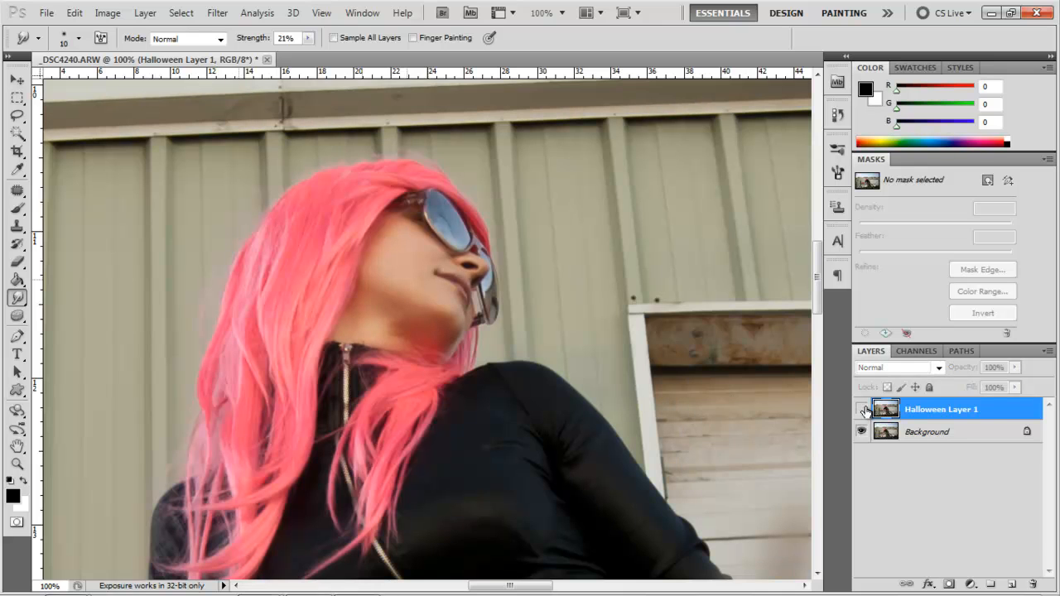
pyautogui.click(863, 410)
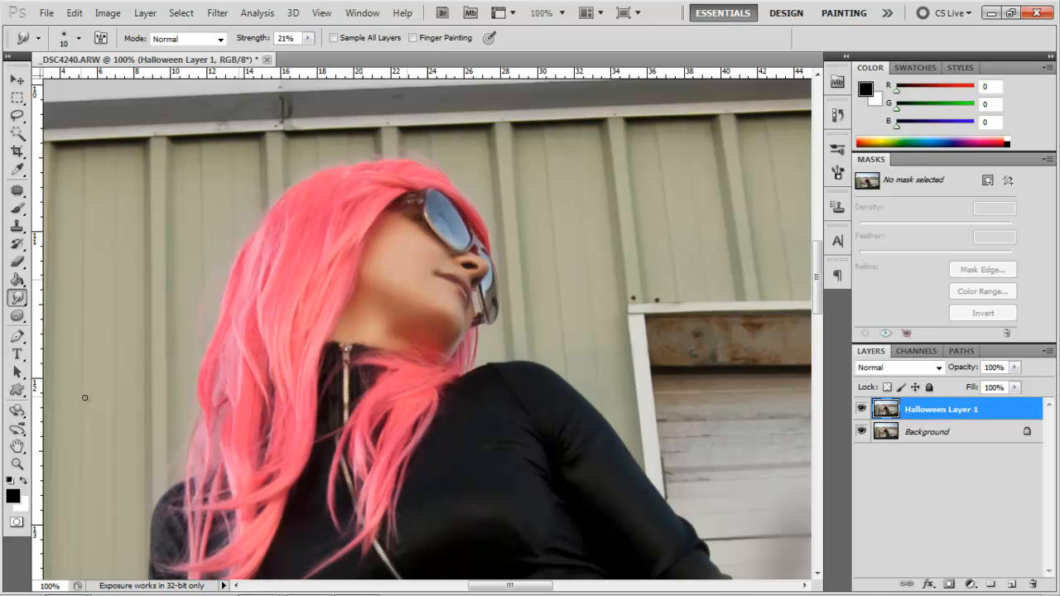
# Step: Switch from the Smudge tool to the Burn tool and reduce its brush size to 60 px
pyautogui.click(22, 303)
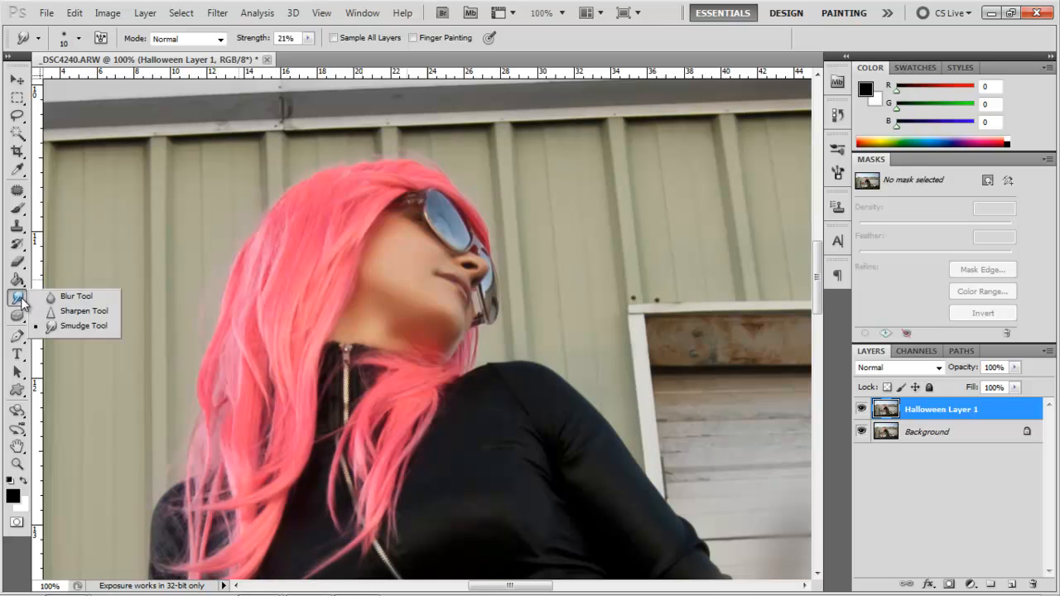
pyautogui.click(82, 326)
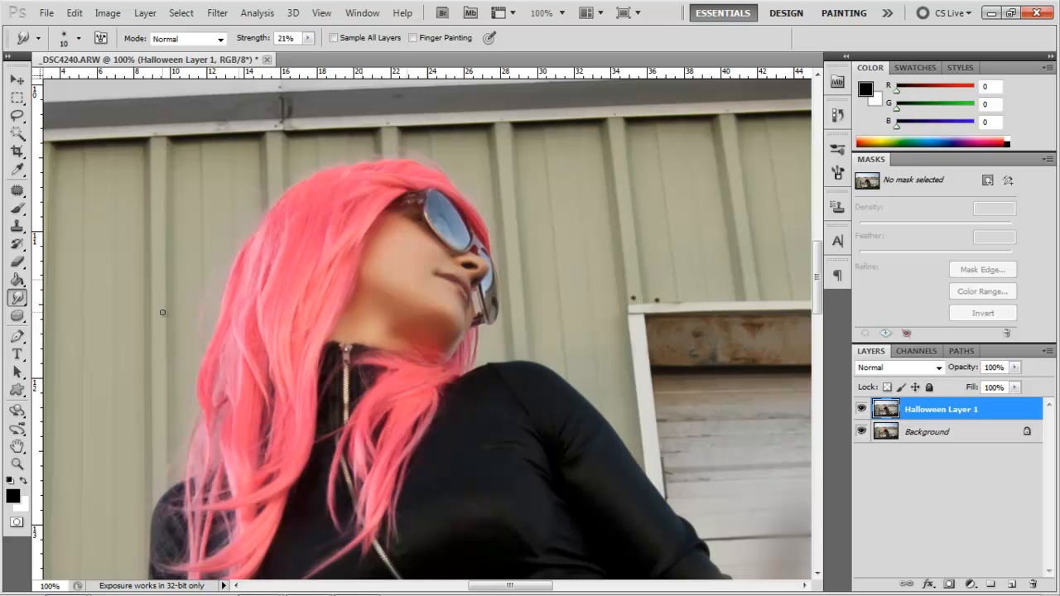
pyautogui.click(18, 316)
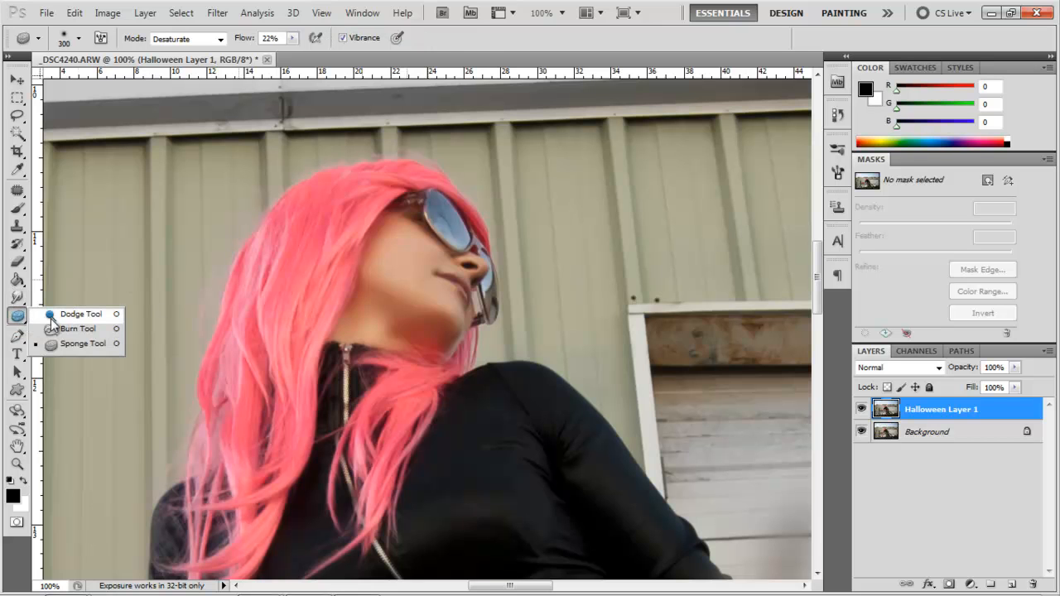
pyautogui.click(78, 329)
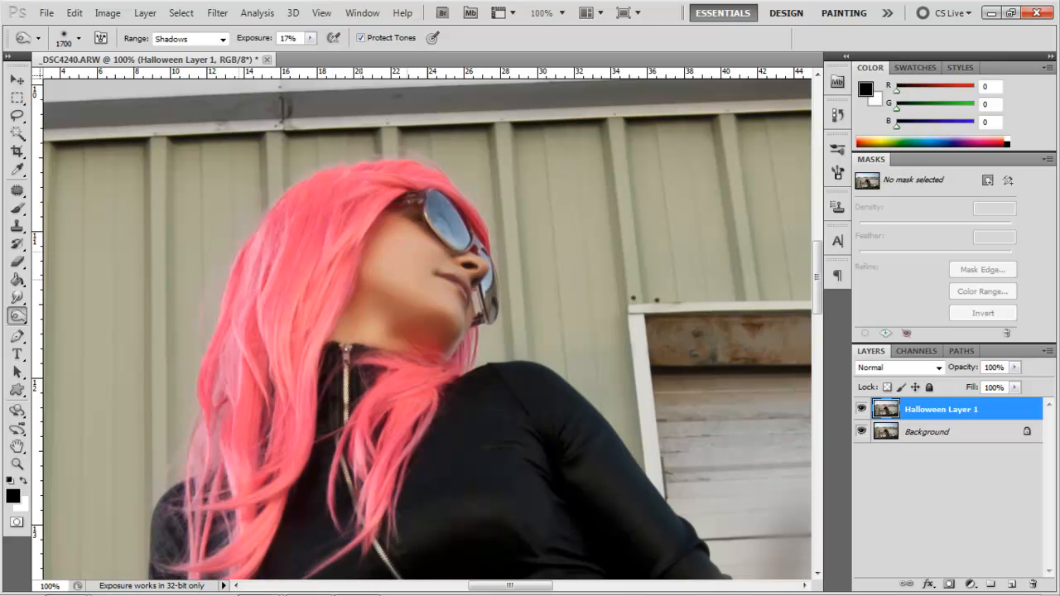
pyautogui.press('[')
pyautogui.press('[')
pyautogui.press('[')
pyautogui.press('[')
pyautogui.press('[')
pyautogui.press('[')
pyautogui.press('[')
pyautogui.press('[')
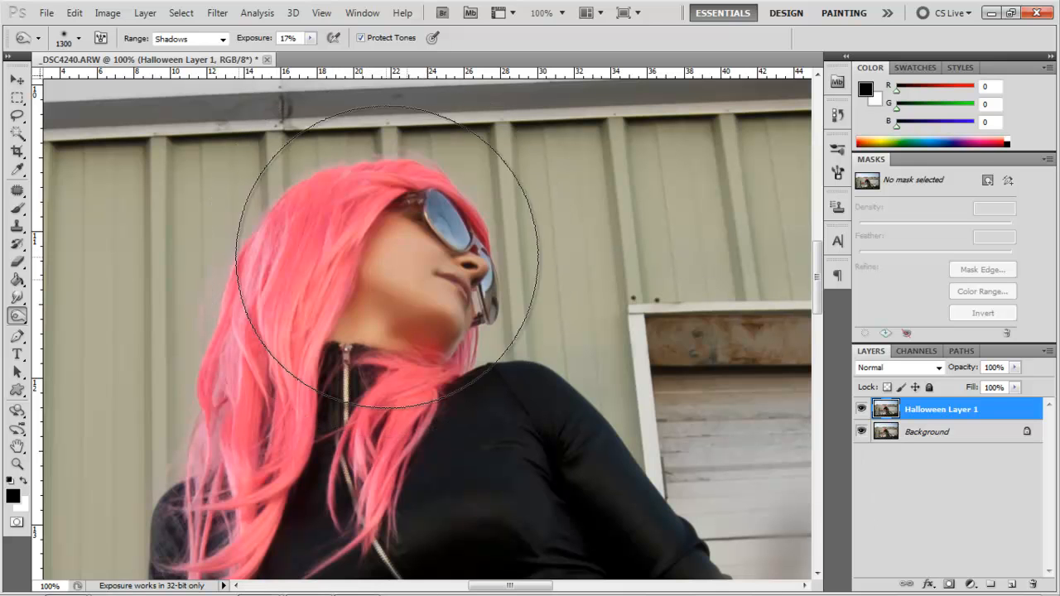
pyautogui.press('[')
pyautogui.press('[')
pyautogui.press('[')
pyautogui.press('[')
pyautogui.press('[')
pyautogui.press('[')
pyautogui.press('[')
pyautogui.press('[')
pyautogui.press('[')
pyautogui.press('[')
pyautogui.press('[')
pyautogui.press('[')
pyautogui.press('[')
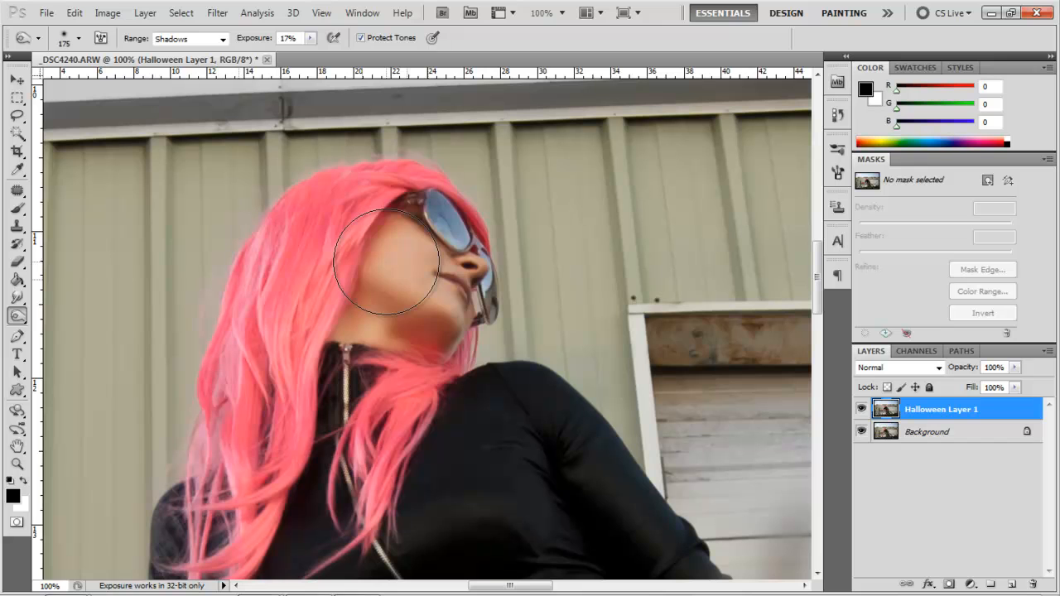
pyautogui.press('[')
pyautogui.press('[')
pyautogui.press('[')
pyautogui.press('[')
pyautogui.press('[')
pyautogui.press('[')
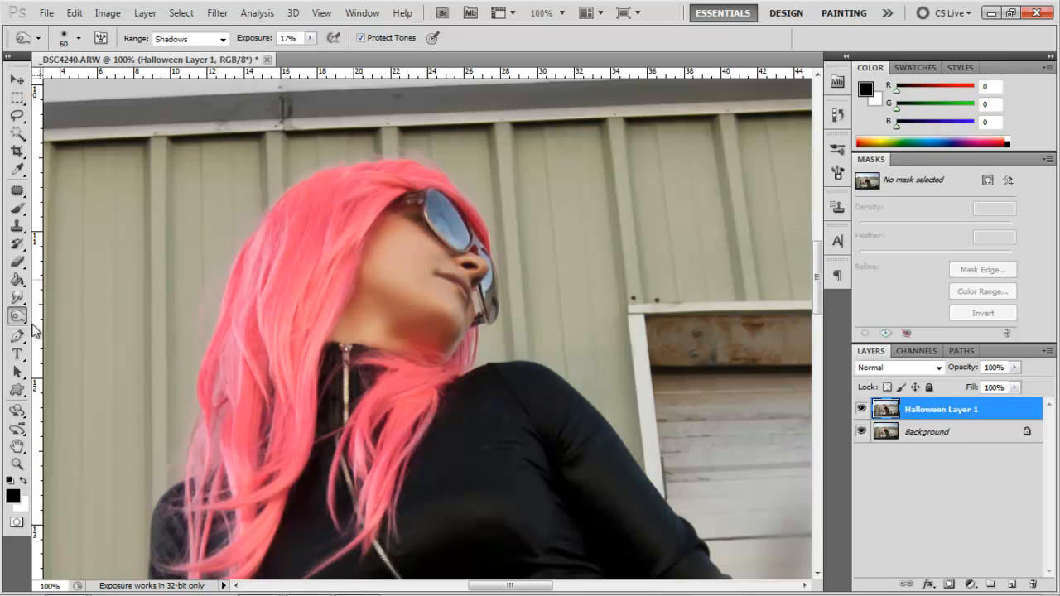
# Step: Reduce the Burn tool's brush to 25 px and keep its range set to Shadows
pyautogui.click(18, 316)
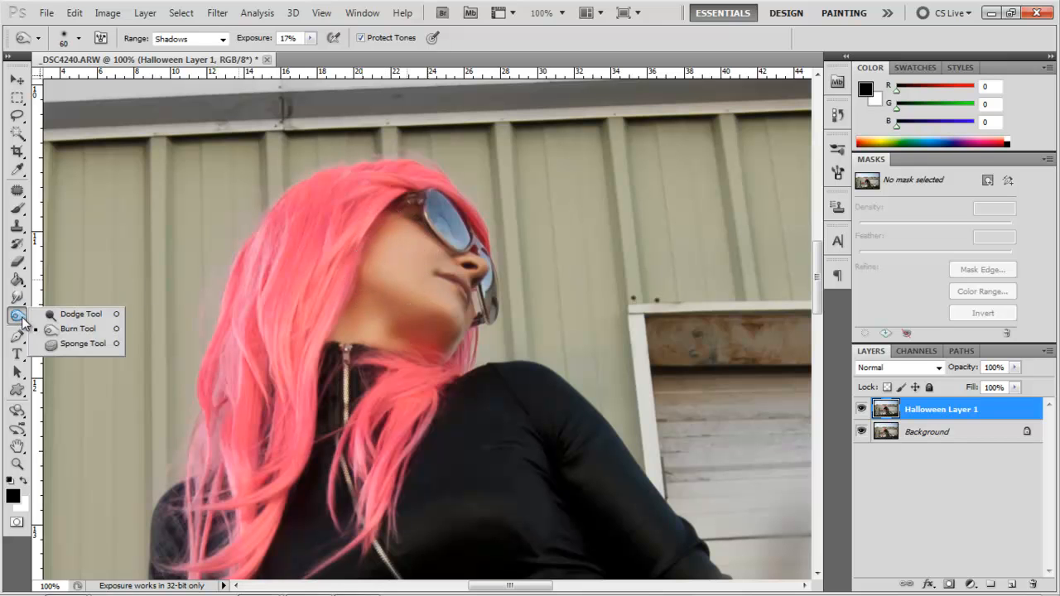
pyautogui.click(76, 335)
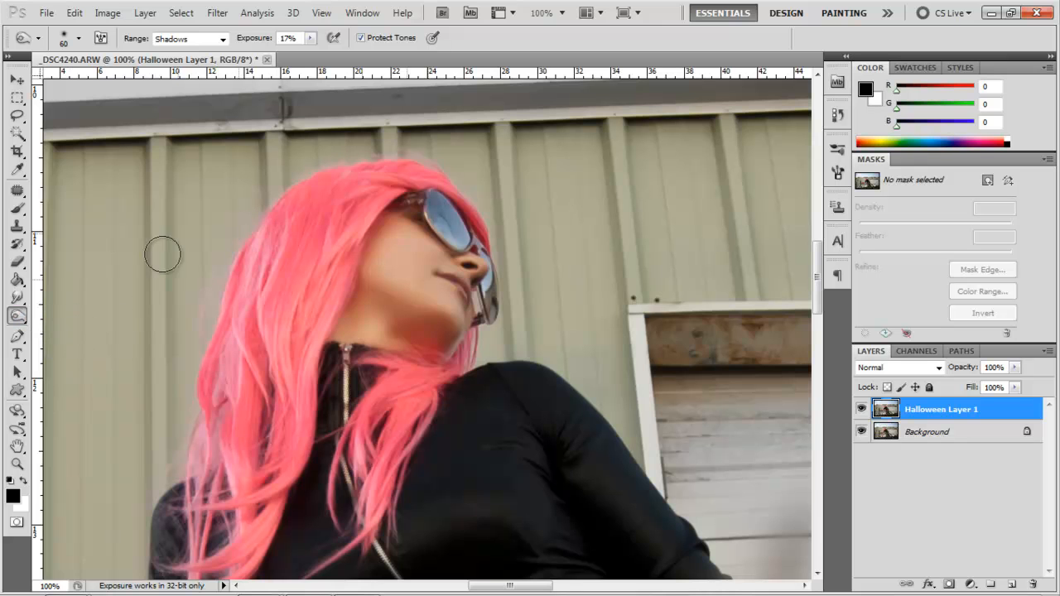
pyautogui.press('[')
pyautogui.press('[')
pyautogui.press('[')
pyautogui.press('[')
pyautogui.press('[')
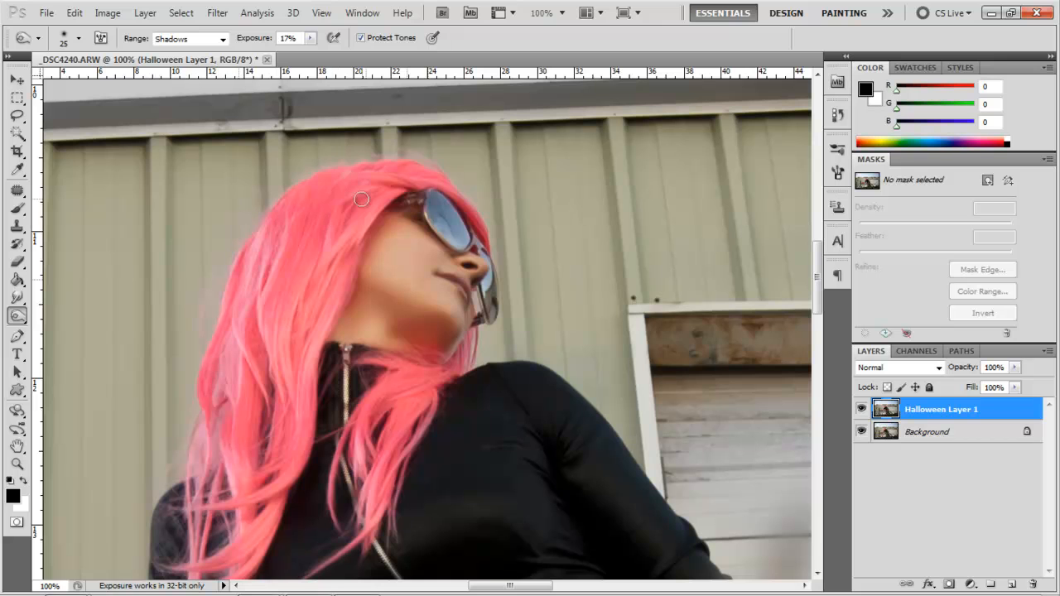
pyautogui.click(222, 42)
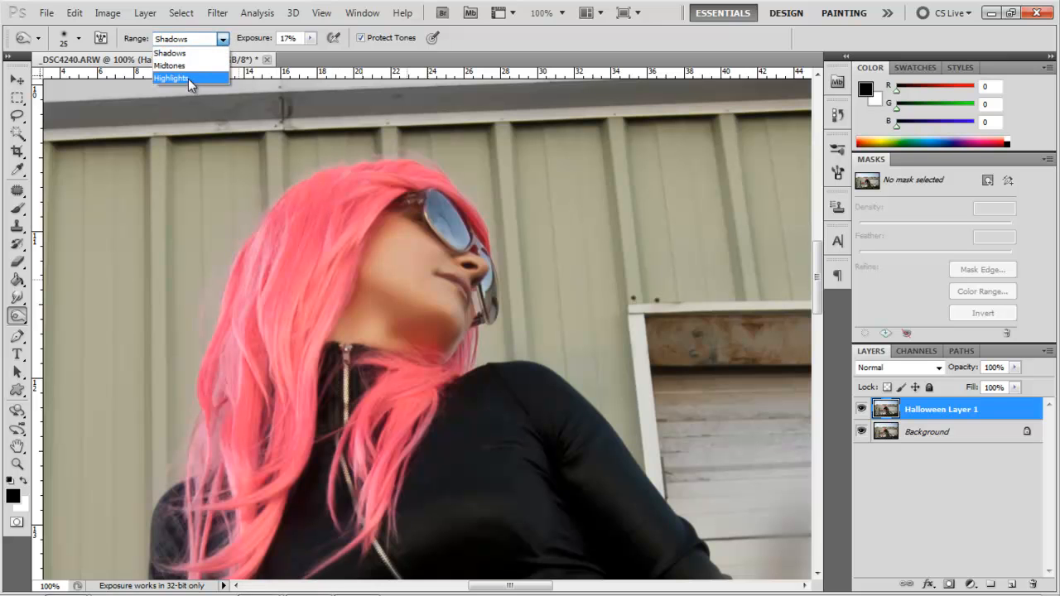
pyautogui.click(184, 53)
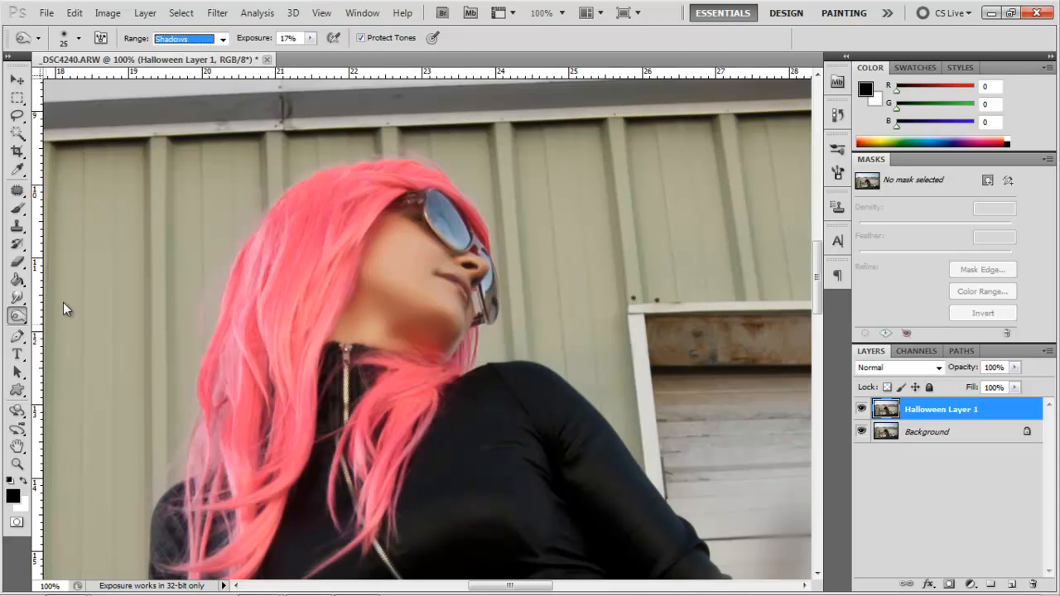
# Step: Darken the shadows in the model's pink hair using the Burn tool with a 45 px brush at 17% exposure
pyautogui.click(18, 466)
pyautogui.keyDown('alt'); pyautogui.click(242, 326); pyautogui.keyUp('alt')
pyautogui.keyDown('alt'); pyautogui.click(255, 323); pyautogui.keyUp('alt')
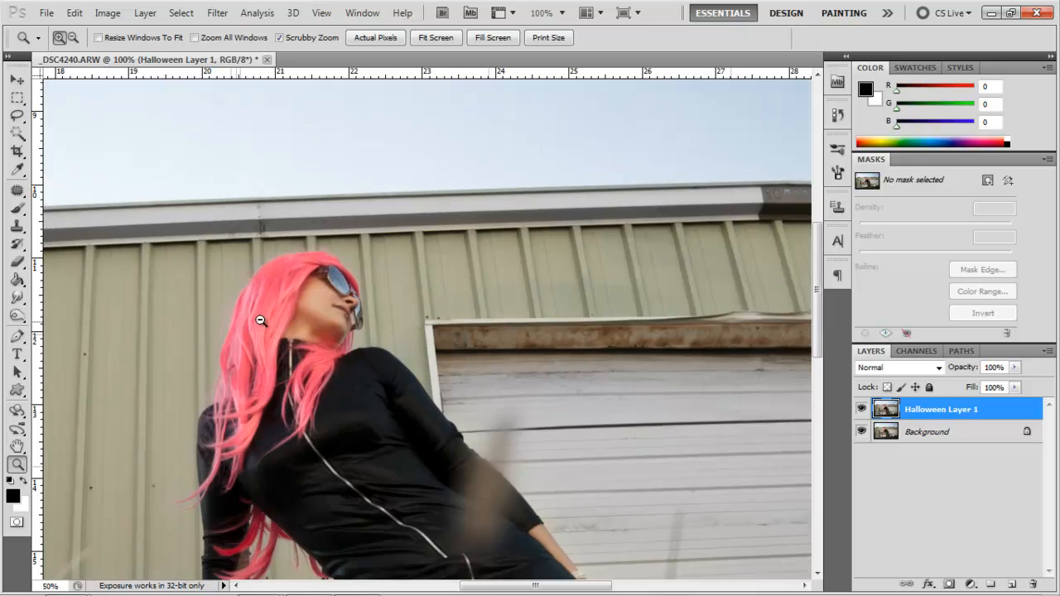
pyautogui.keyDown('alt'); pyautogui.click(260, 323); pyautogui.keyUp('alt')
pyautogui.keyDown('alt'); pyautogui.click(260, 323); pyautogui.keyUp('alt')
pyautogui.click(278, 322)
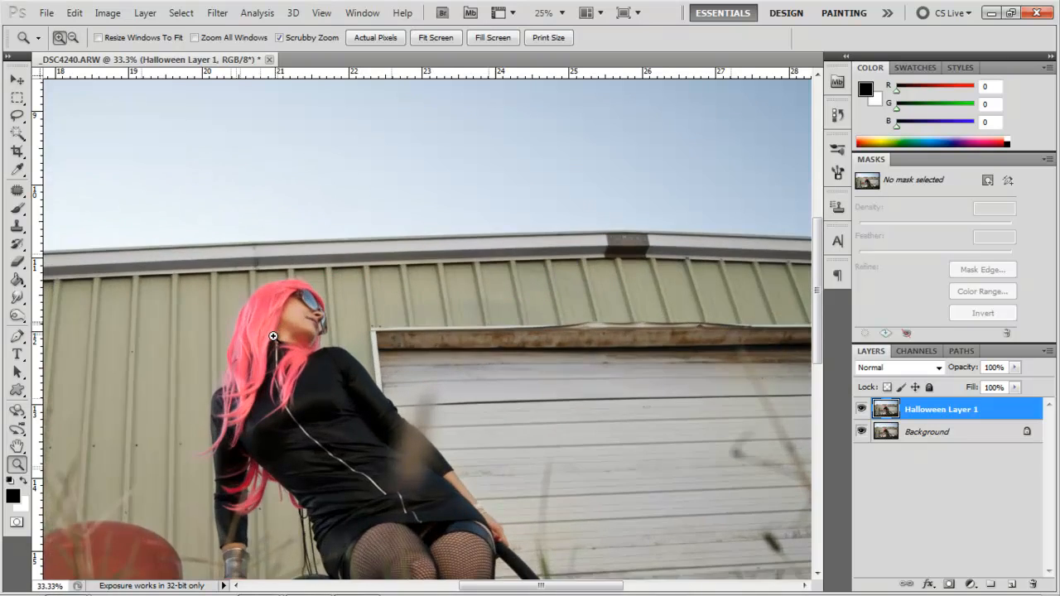
pyautogui.click(278, 322)
pyautogui.click(278, 322)
pyautogui.click(16, 316)
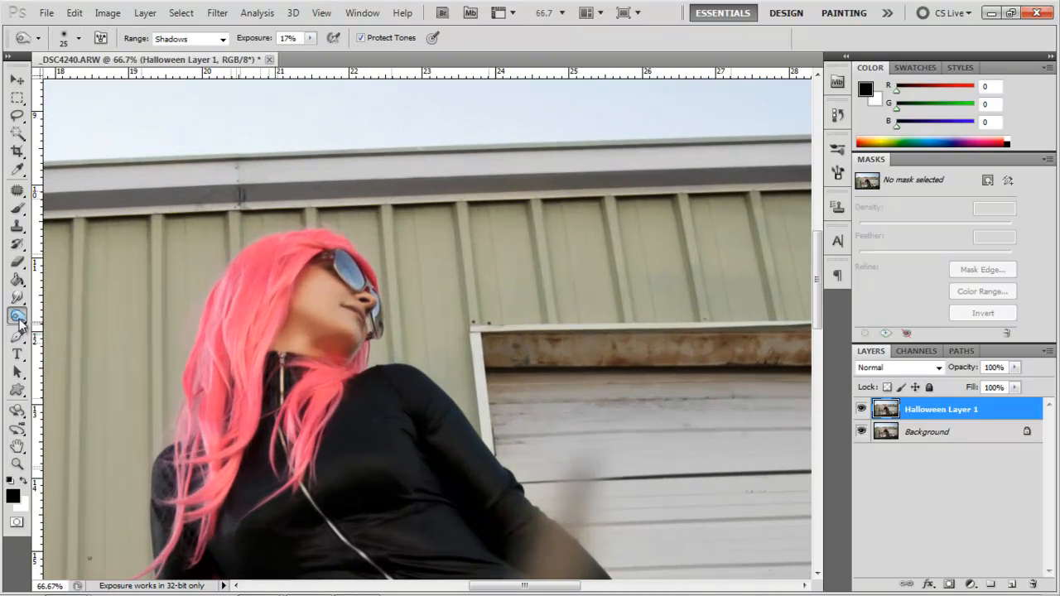
pyautogui.press(']')
pyautogui.press(']')
pyautogui.press(']')
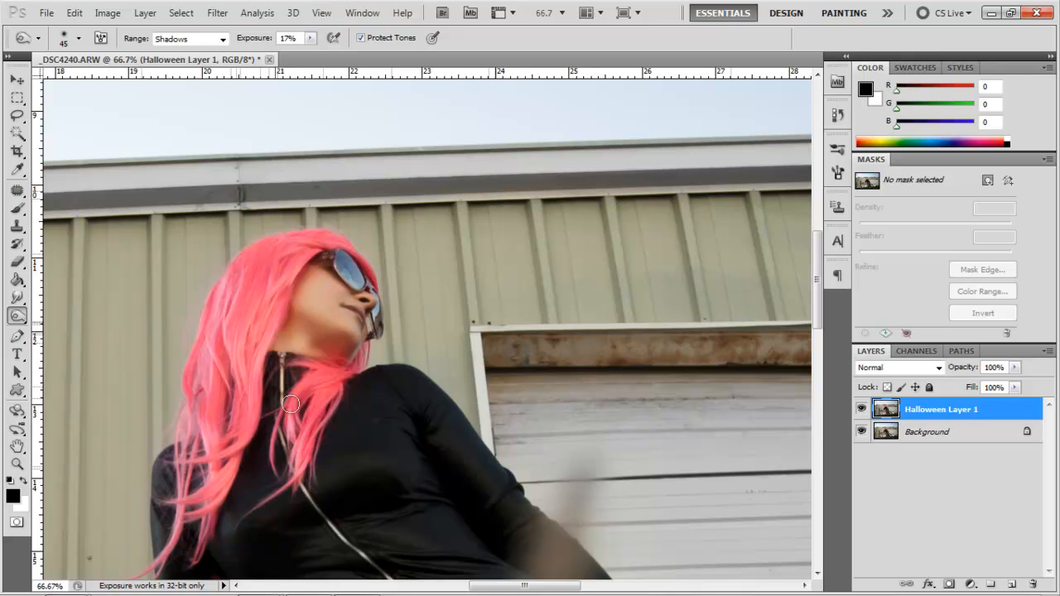
pyautogui.moveTo(303, 387); pyautogui.dragTo(288, 445)
pyautogui.moveTo(283, 282); pyautogui.dragTo(284, 255)
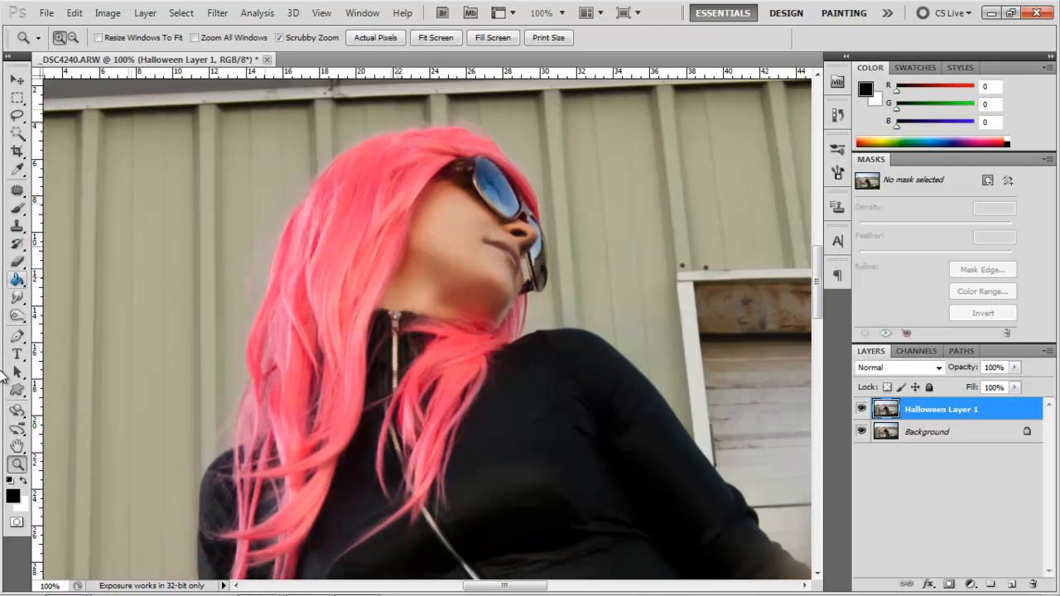
# Step: Switch from the Burn tool to the Dodge tool and set its range to Highlights
pyautogui.click(18, 316)
pyautogui.click(19, 318)
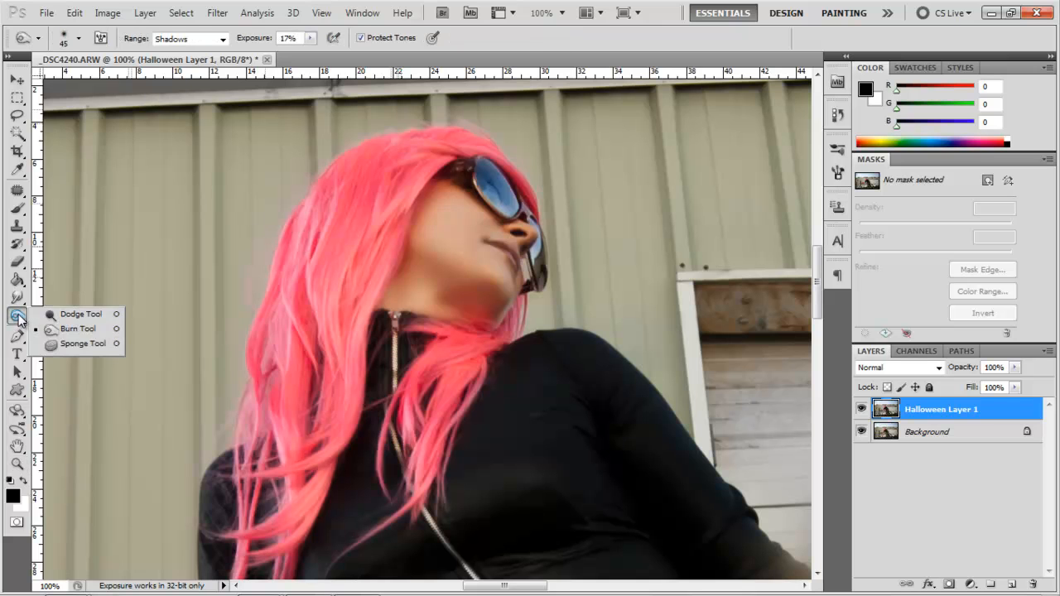
pyautogui.click(80, 314)
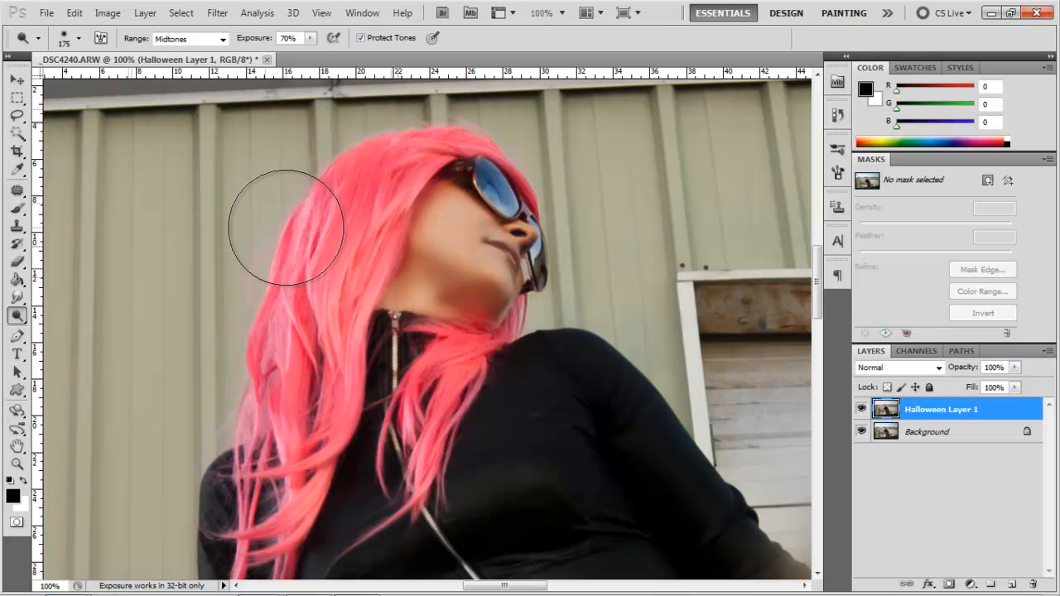
pyautogui.click(222, 39)
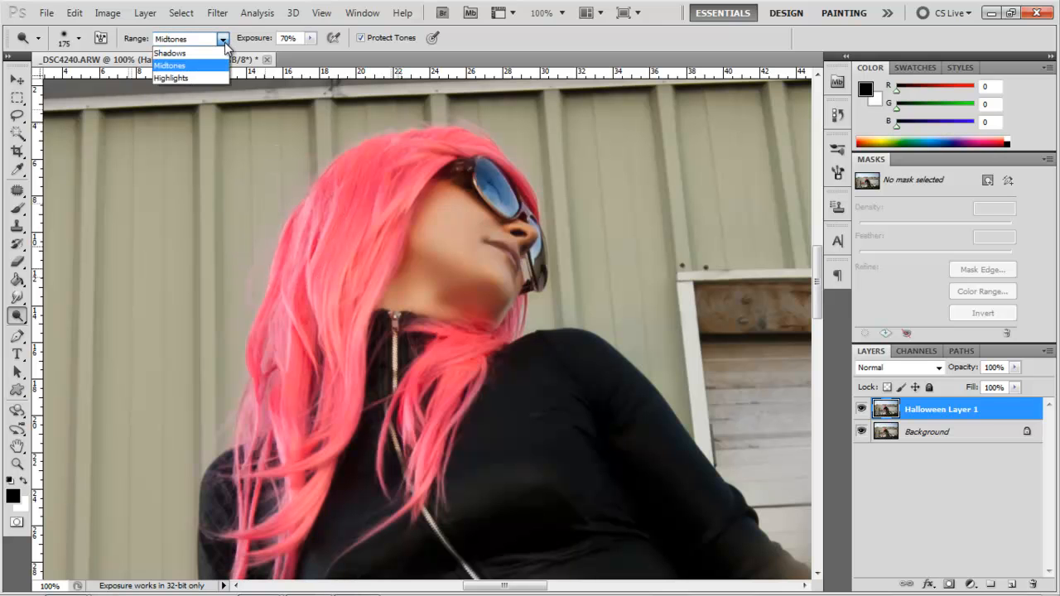
pyautogui.click(193, 78)
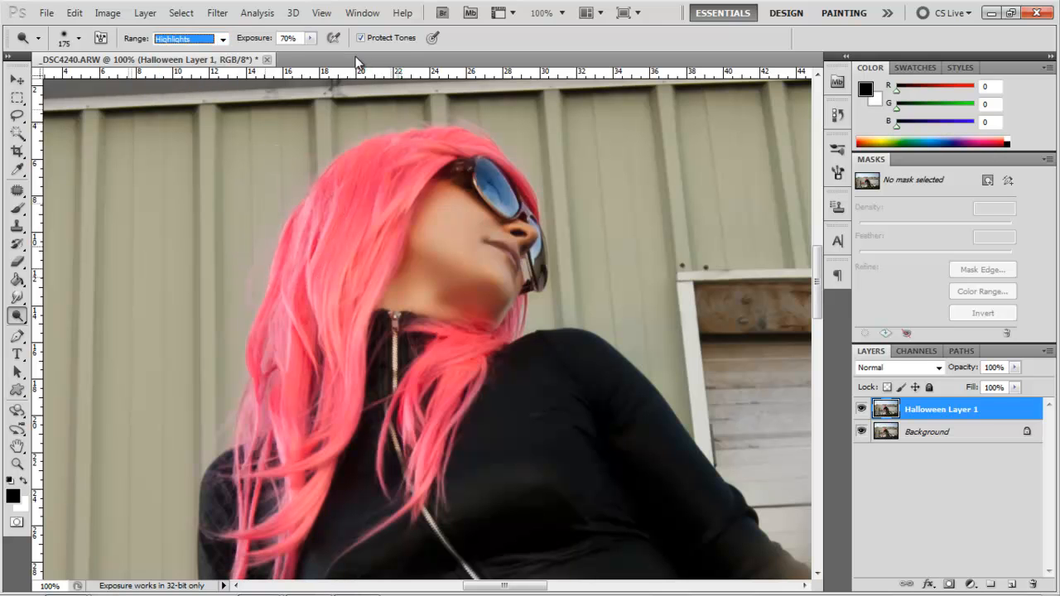
pyautogui.click(17, 82)
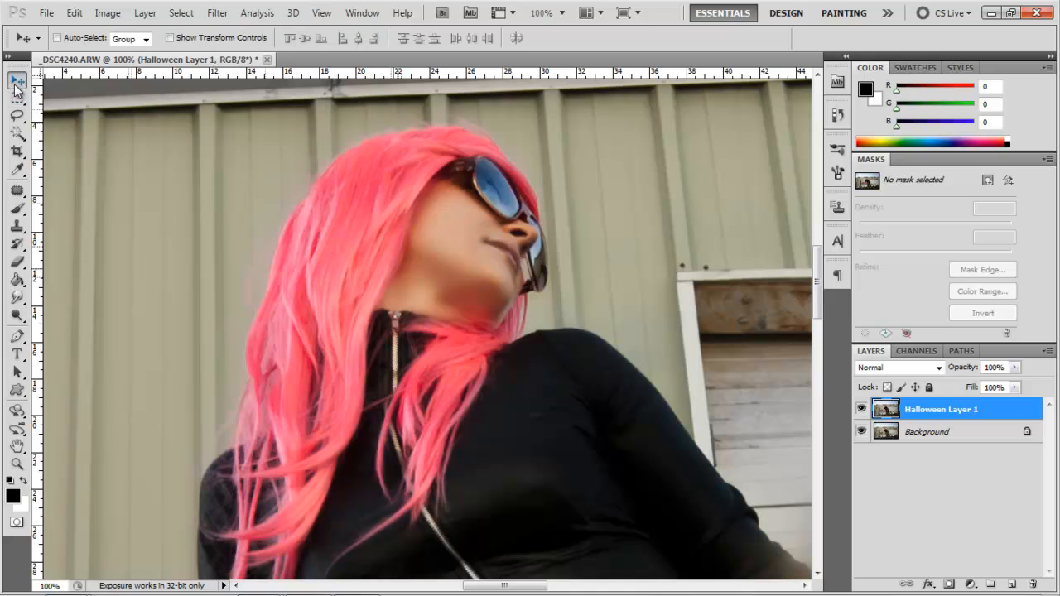
pyautogui.click(16, 314)
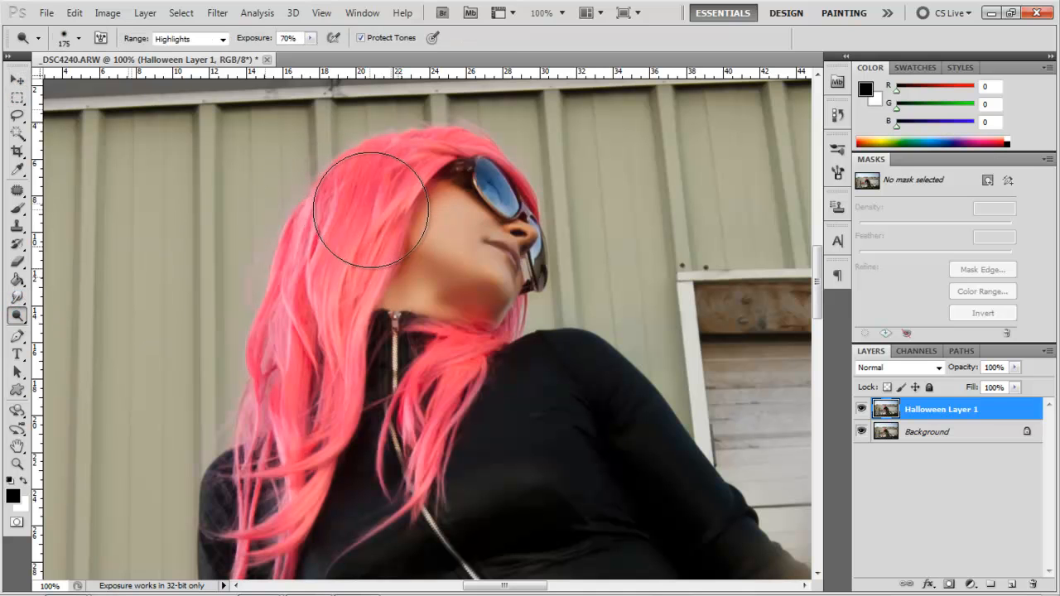
# Step: Reduce the Dodge tool's brush size to 20 px
pyautogui.press('[')
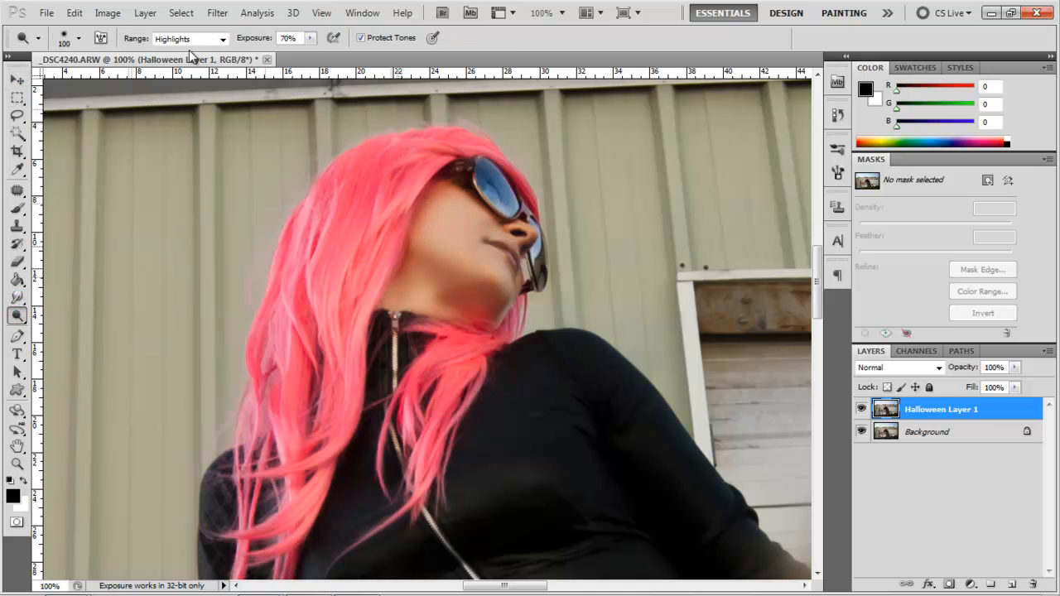
pyautogui.click(17, 317)
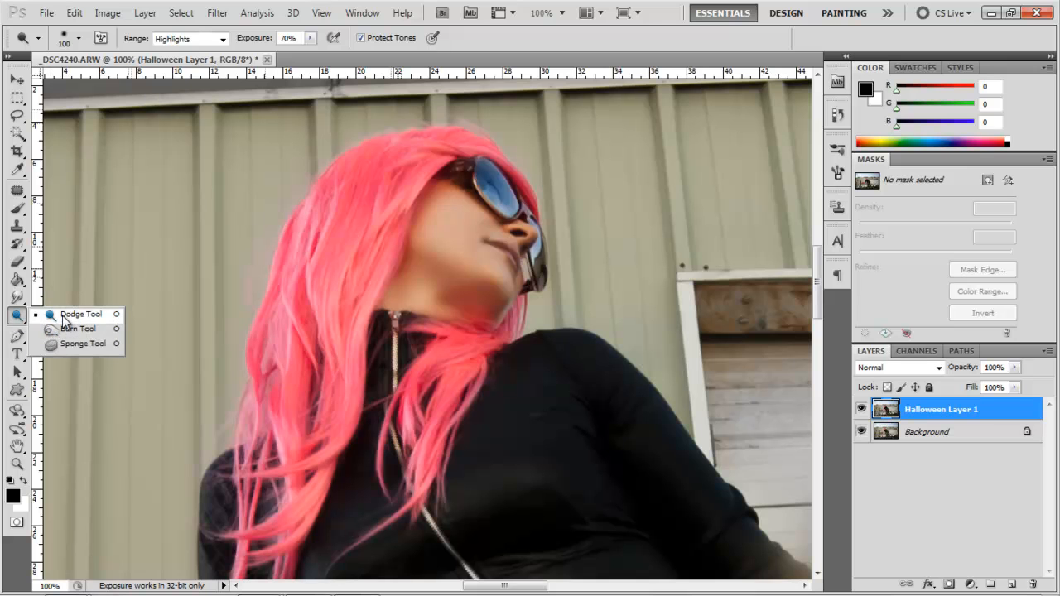
pyautogui.click(64, 316)
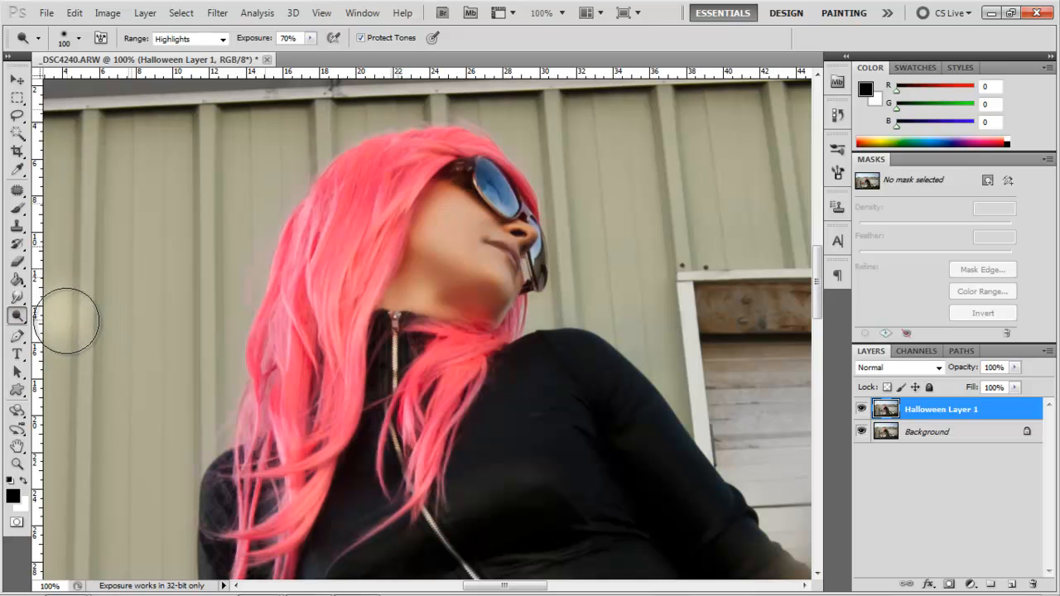
pyautogui.press('[')
pyautogui.press('[')
pyautogui.press('[')
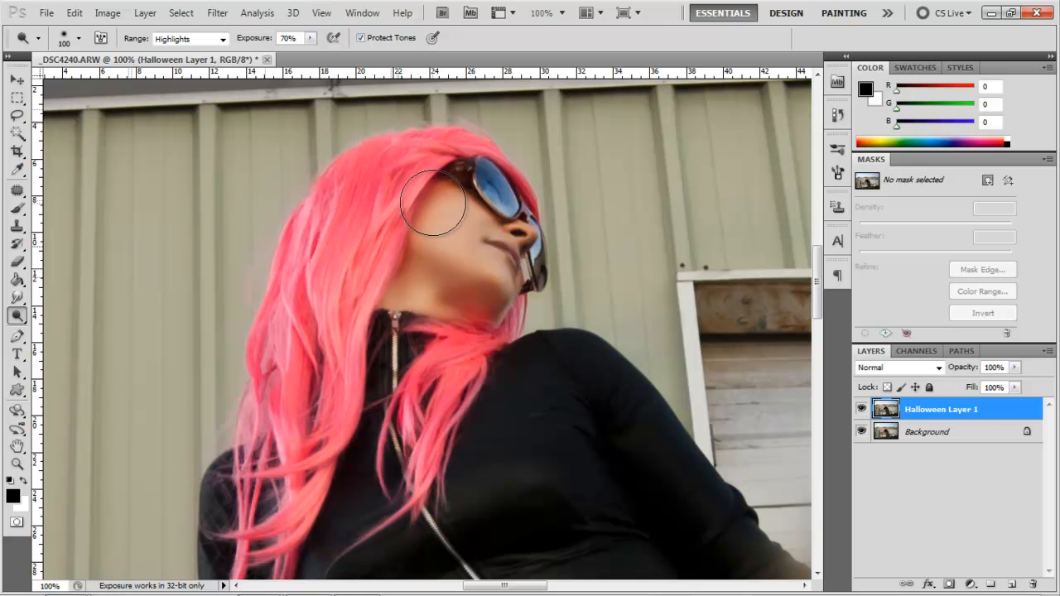
pyautogui.press('[')
pyautogui.press('[')
pyautogui.press('[')
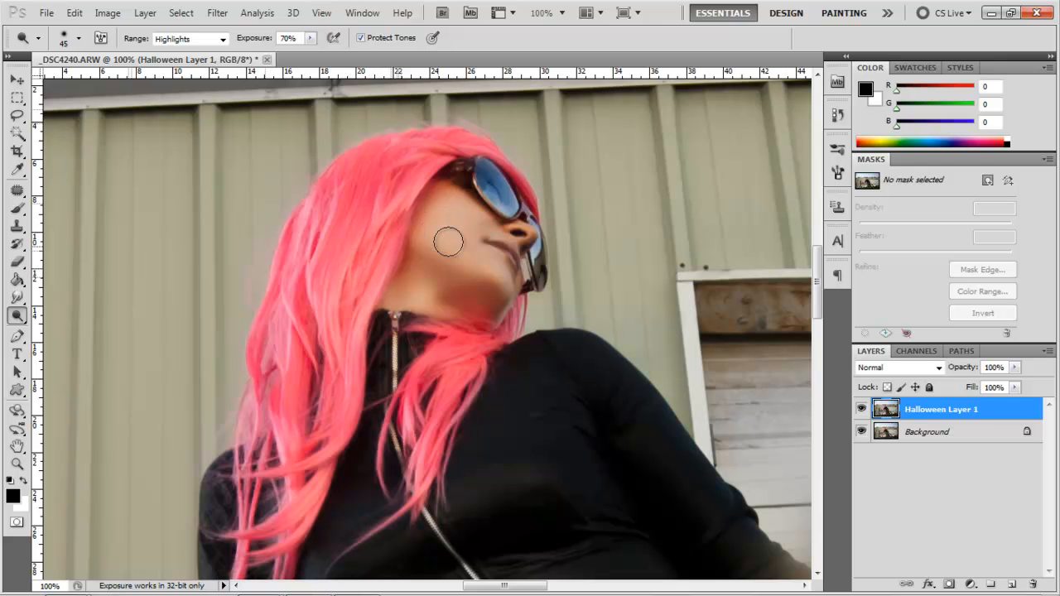
pyautogui.press('[')
pyautogui.press('[')
# Step: Brighten the highlights in the model's pink hair with the Dodge tool, lowering its exposure to 16%
pyautogui.moveTo(421, 191); pyautogui.dragTo(367, 237)
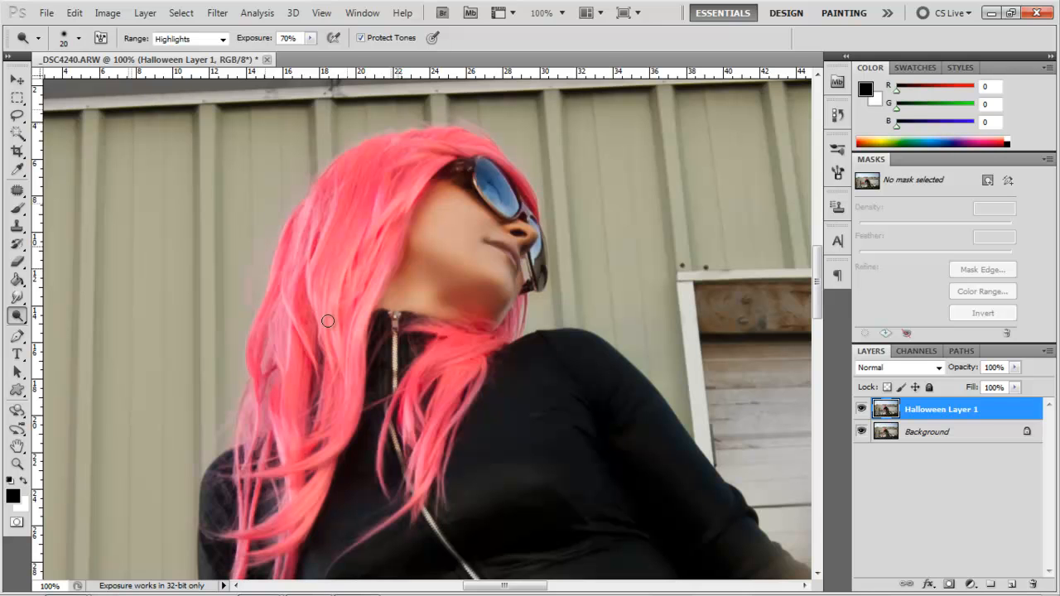
pyautogui.moveTo(330, 190)
pyautogui.mouseDown()
pyautogui.moveTo(314, 308)
pyautogui.moveTo(313, 193)
pyautogui.moveTo(250, 330)
pyautogui.moveTo(330, 310)
pyautogui.moveTo(286, 295)
pyautogui.moveTo(301, 328)
pyautogui.moveTo(281, 405)
pyautogui.mouseUp()
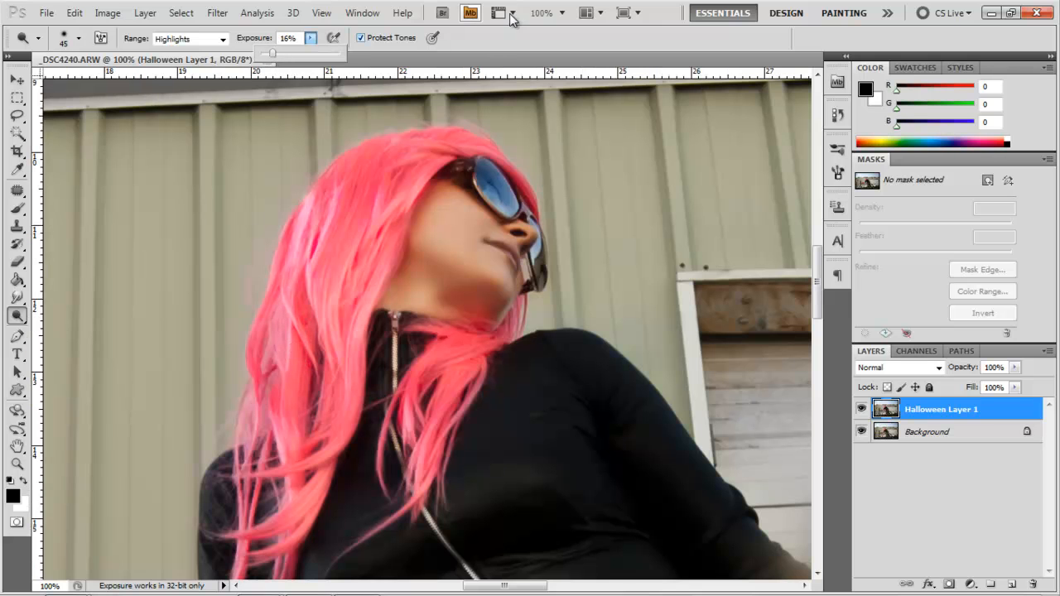
pyautogui.click(479, 37)
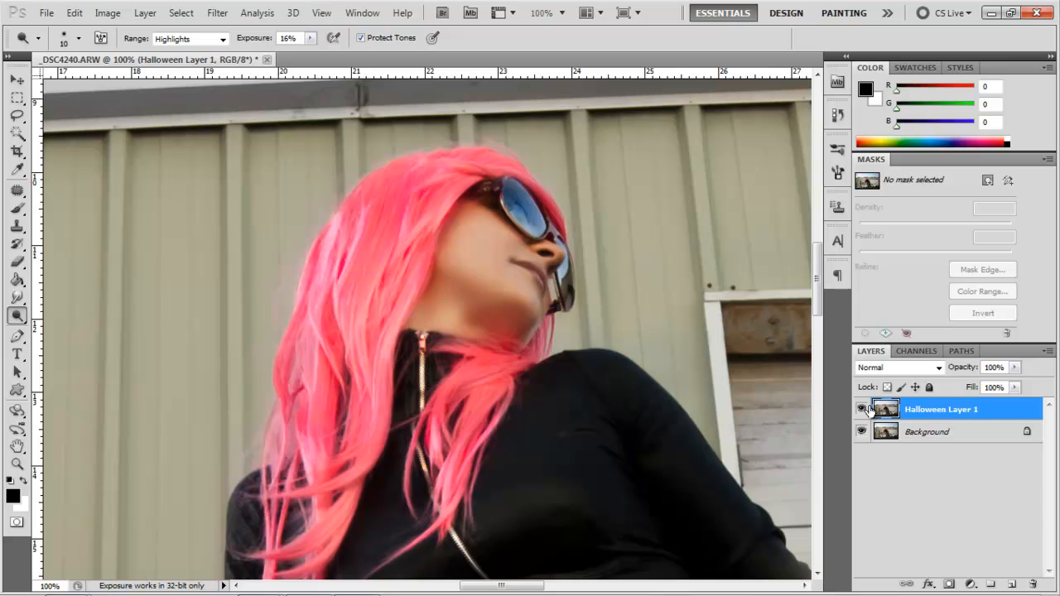
# Step: Compare the retouched photo with the original, close up and as a whole image, by repeatedly hiding and showing Halloween Layer 1
pyautogui.click(862, 411)
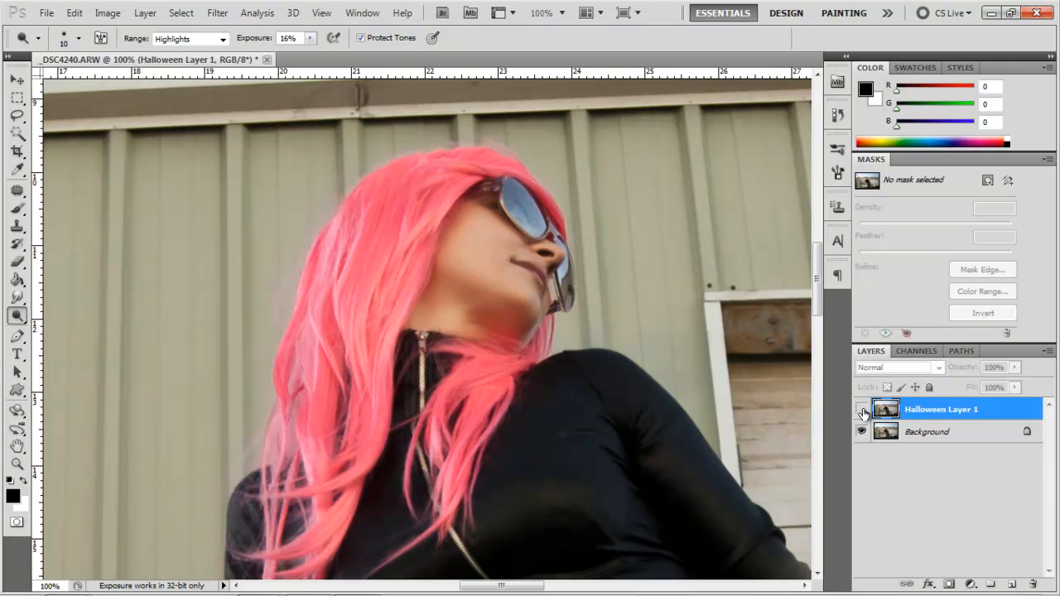
pyautogui.click(862, 411)
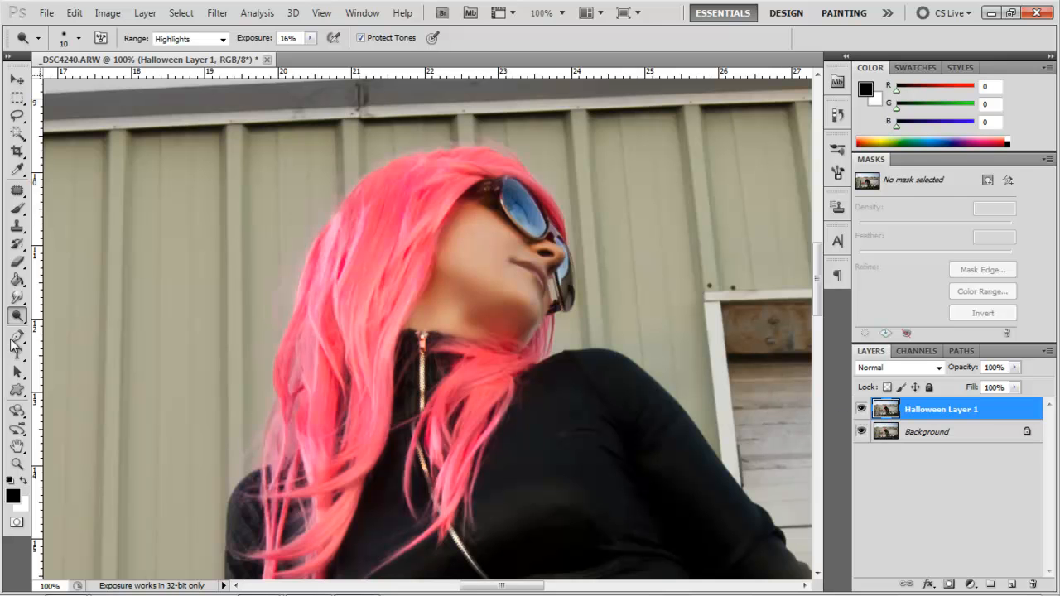
pyautogui.click(16, 464)
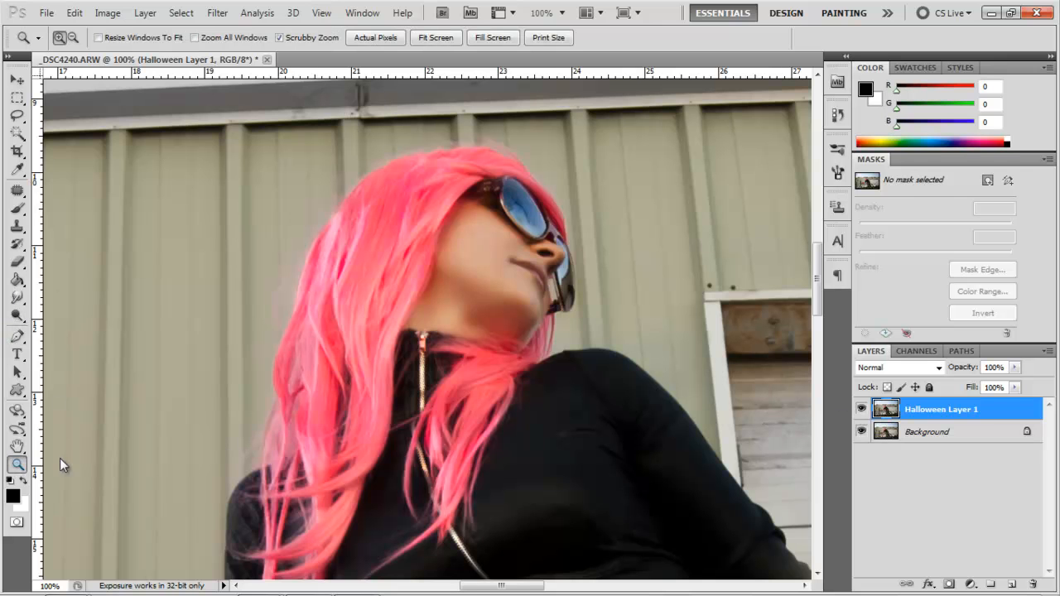
pyautogui.keyDown('alt'); pyautogui.click(276, 396); pyautogui.keyUp('alt')
pyautogui.keyDown('alt'); pyautogui.click(318, 422); pyautogui.keyUp('alt')
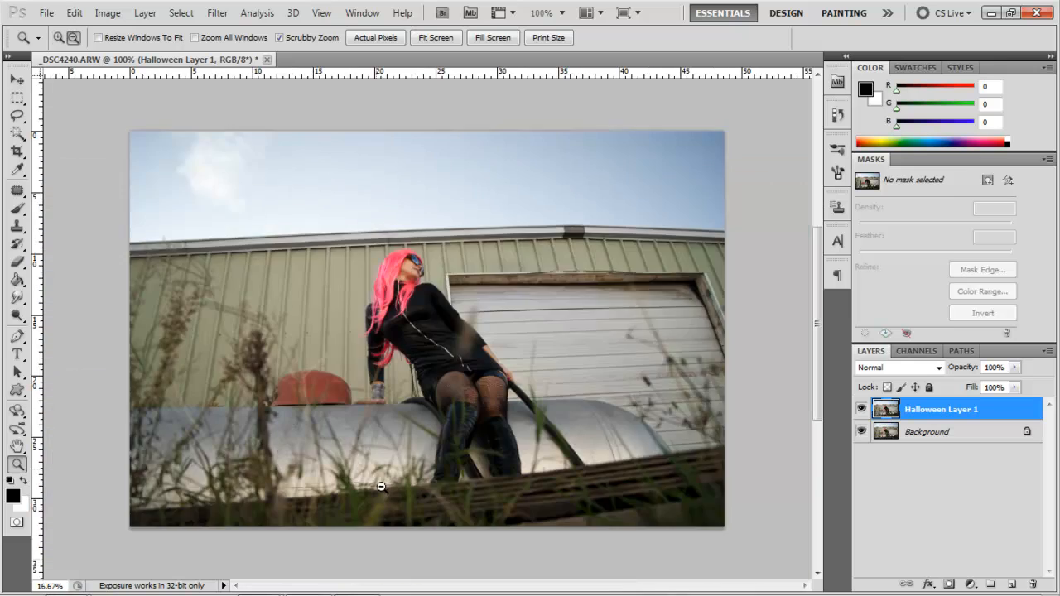
pyautogui.keyDown('alt'); pyautogui.click(318, 423); pyautogui.keyUp('alt')
pyautogui.click(861, 411)
pyautogui.click(862, 411)
pyautogui.click(861, 411)
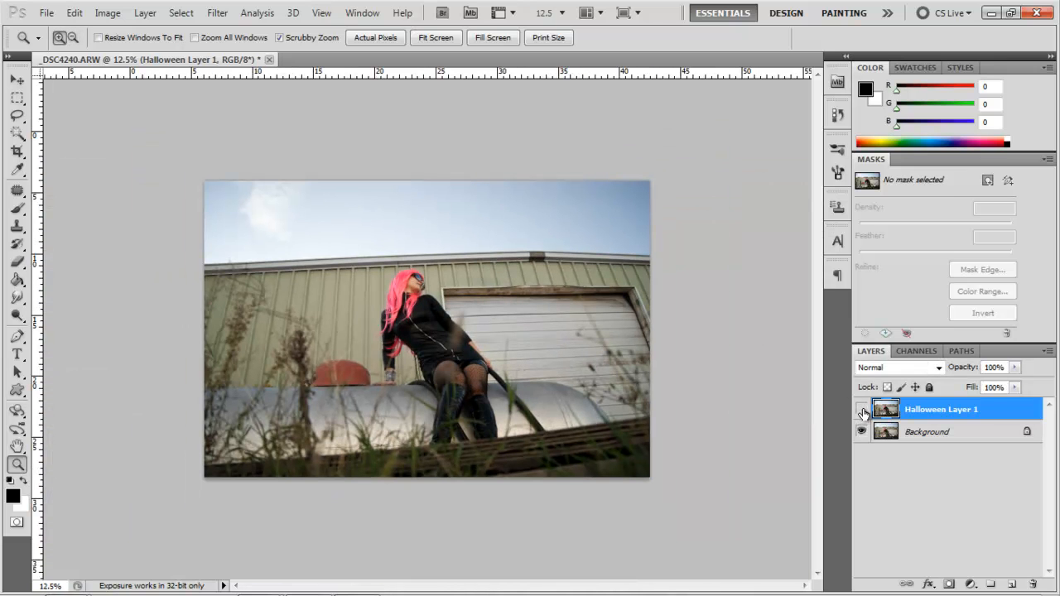
pyautogui.click(862, 411)
pyautogui.click(862, 411)
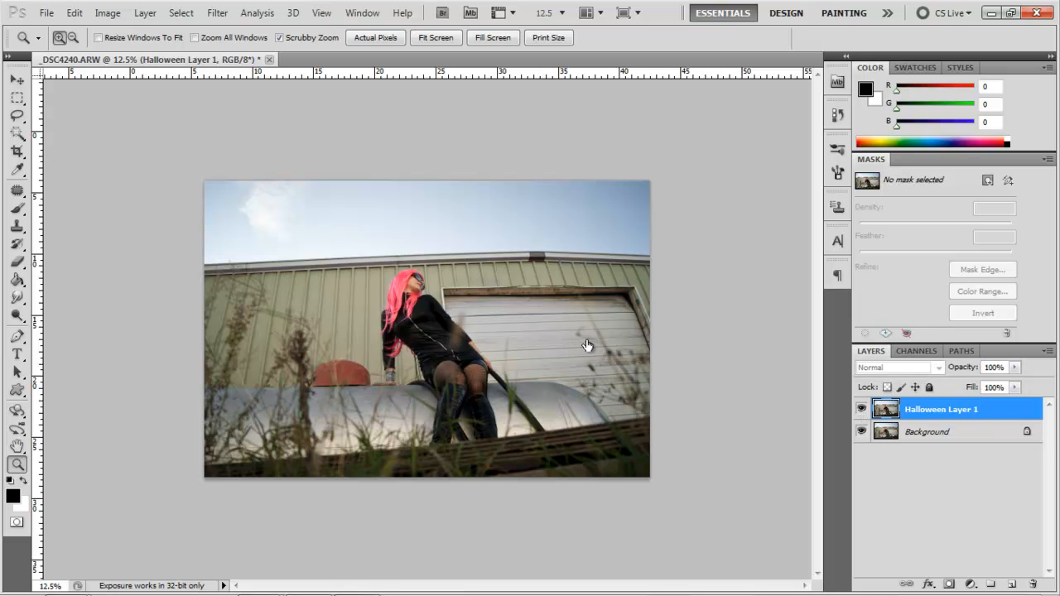
# Step: Return to the Dodge tool for the model's face and set its range to Midtones
pyautogui.moveTo(425, 296); pyautogui.dragTo(388, 245)
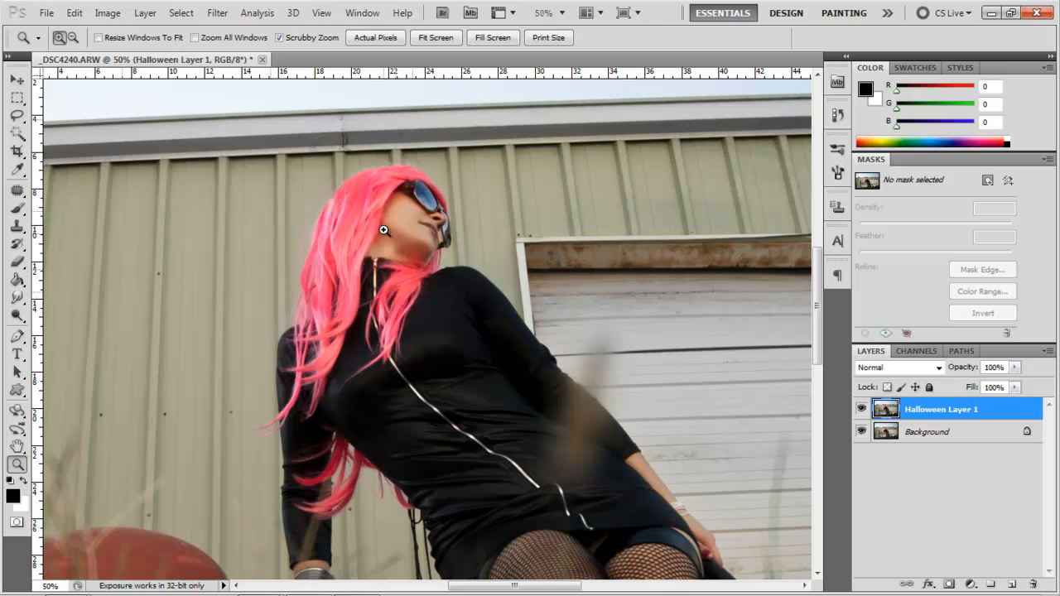
pyautogui.click(408, 193)
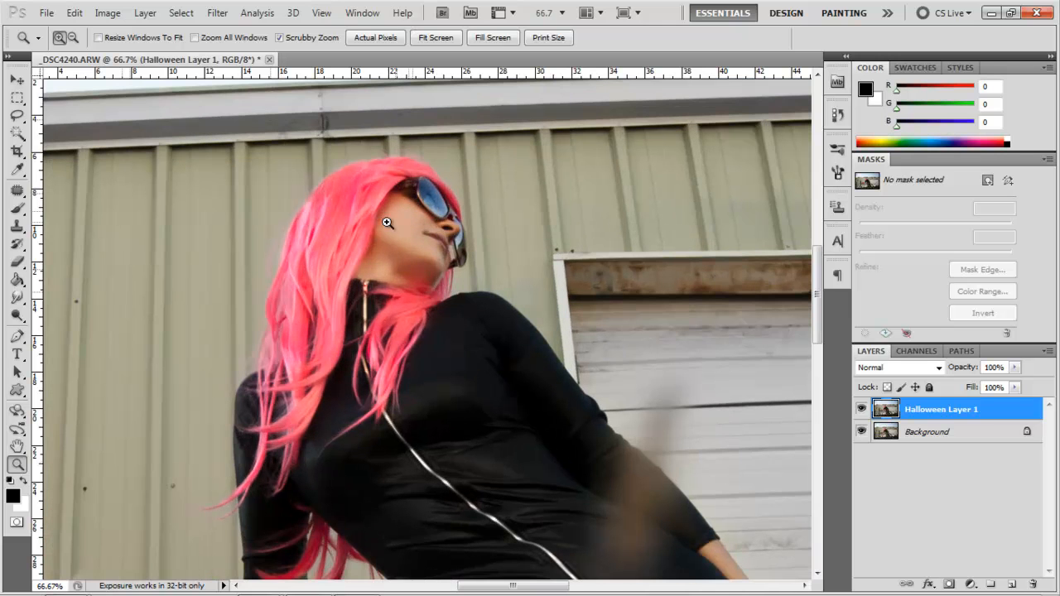
pyautogui.click(441, 185)
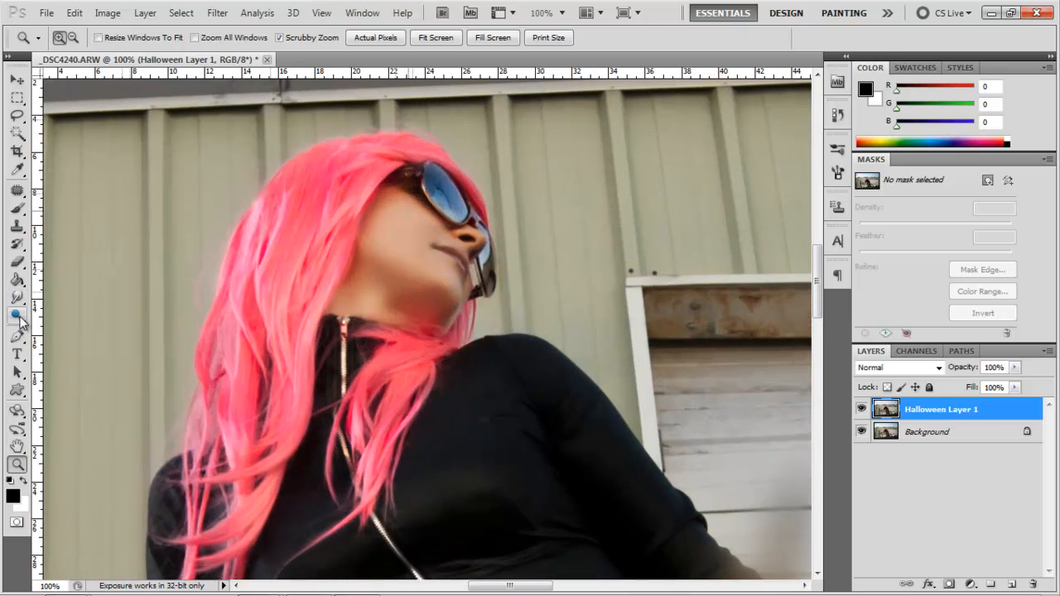
pyautogui.click(18, 316)
pyautogui.click(222, 38)
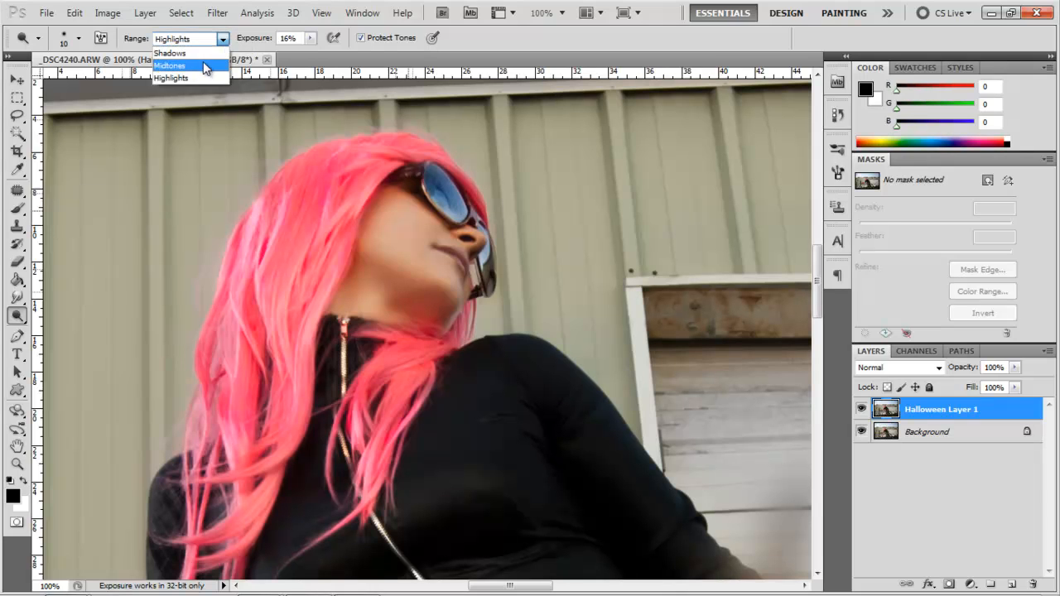
pyautogui.click(207, 67)
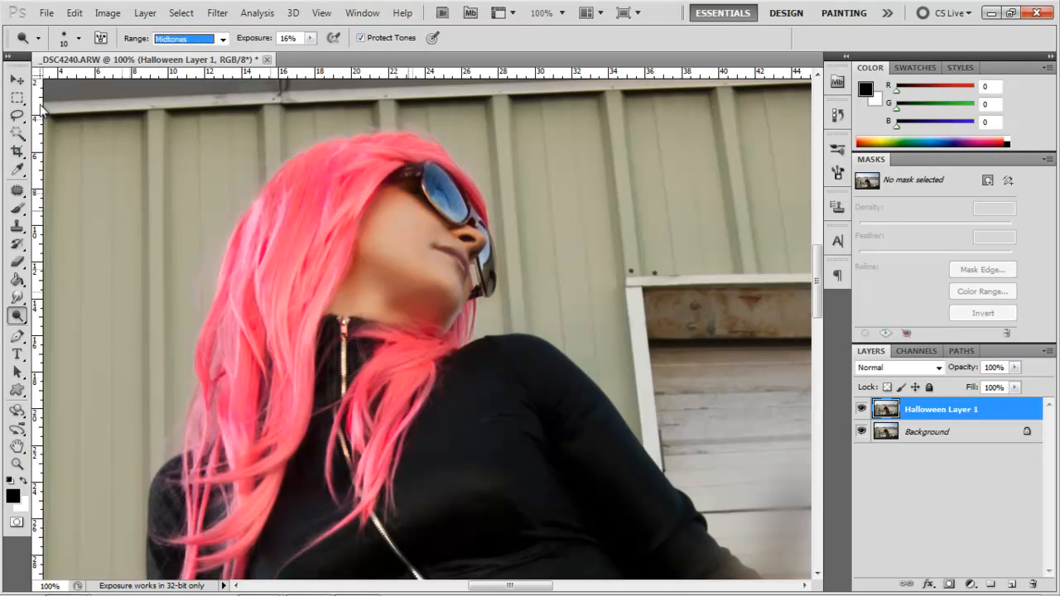
pyautogui.click(16, 79)
pyautogui.click(18, 316)
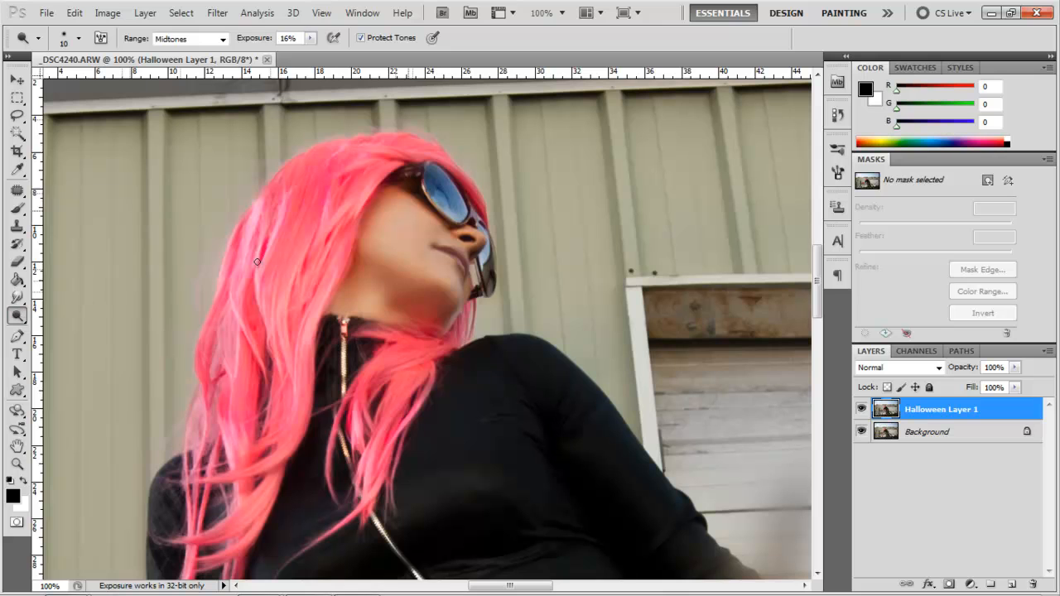
# Step: Enlarge the Dodge brush and brighten the midtones of the model's face beside the sunglasses
pyautogui.press(']')
pyautogui.press(']')
pyautogui.press(']')
pyautogui.moveTo(390, 202)
pyautogui.mouseDown()
pyautogui.moveTo(368, 224)
pyautogui.moveTo(381, 204)
pyautogui.moveTo(375, 212)
pyautogui.moveTo(371, 242)
pyautogui.moveTo(379, 203)
pyautogui.mouseUp()
pyautogui.press('z')
pyautogui.hotkey('ctrl', '0')
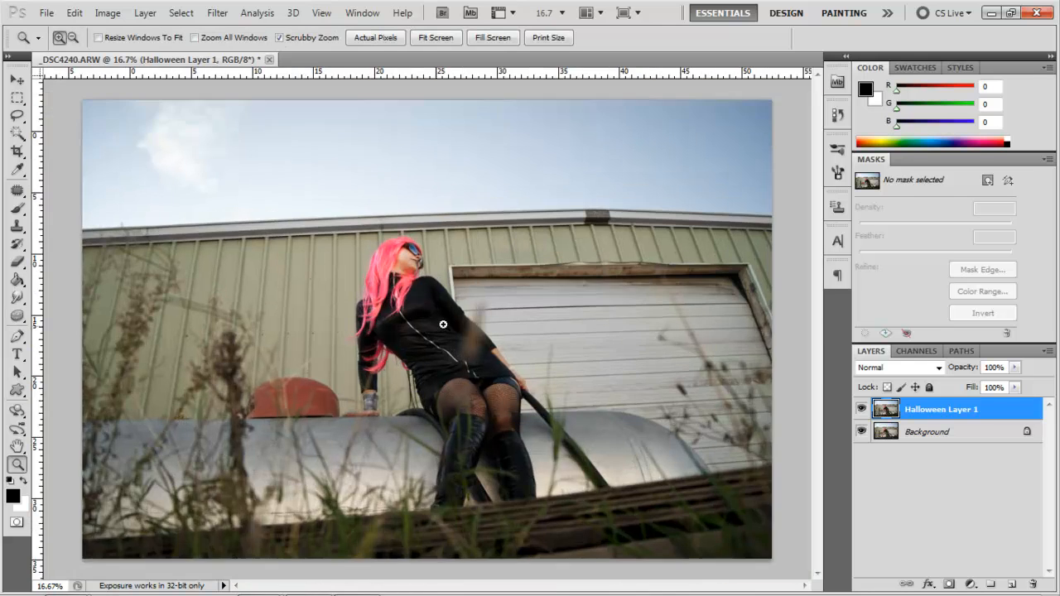
# Step: Lighten the model's fishnet-covered thighs with the Dodge tool, using a 125 px brush on Midtones at 16% exposure
pyautogui.click(437, 332)
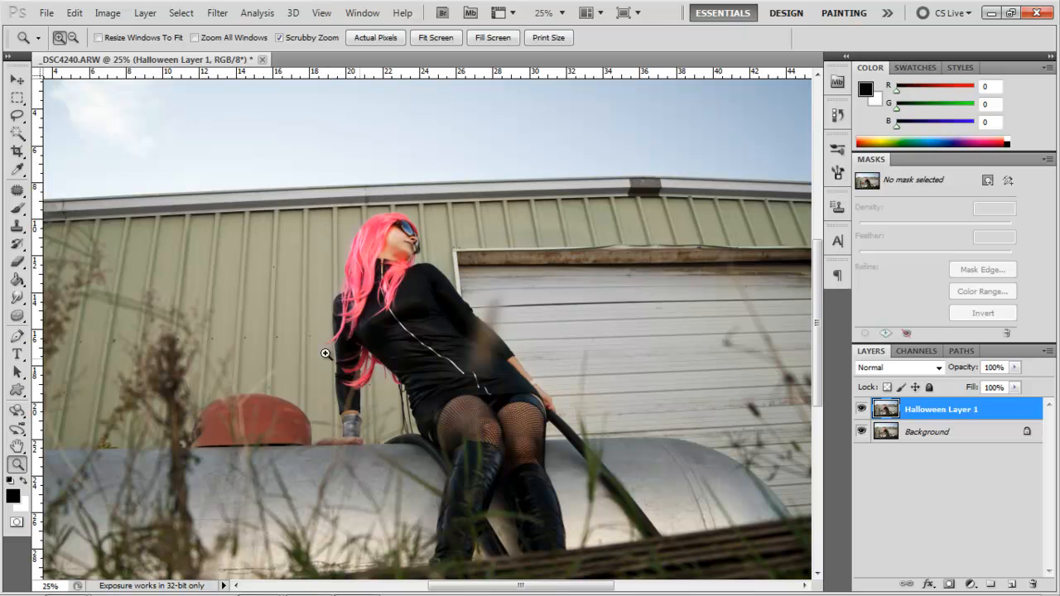
pyautogui.click(16, 315)
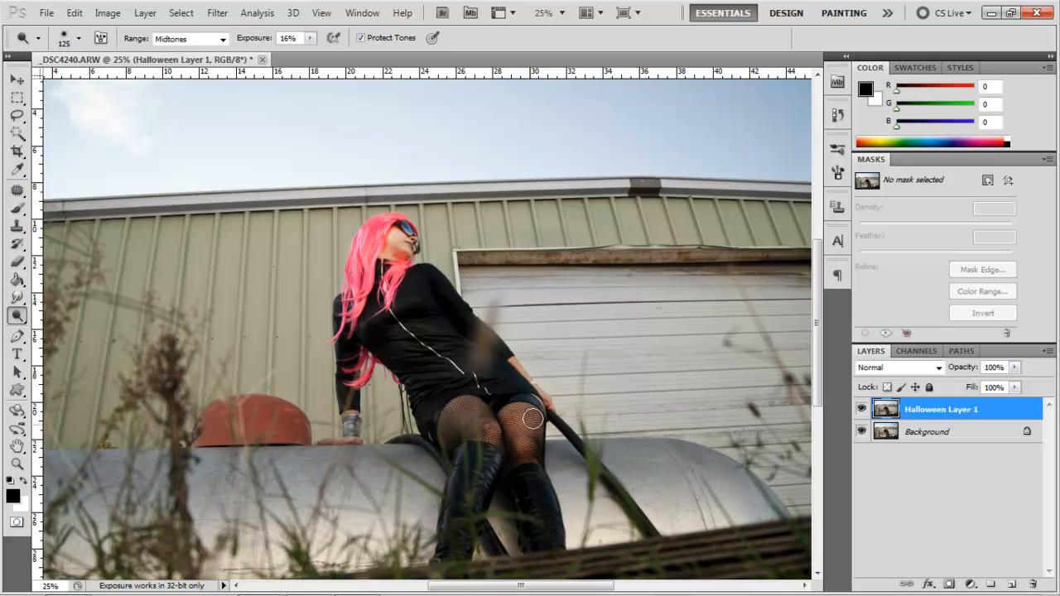
pyautogui.moveTo(514, 469)
pyautogui.mouseDown()
pyautogui.moveTo(513, 448)
pyautogui.moveTo(536, 459)
pyautogui.mouseUp()
pyautogui.moveTo(503, 422); pyautogui.dragTo(463, 405)
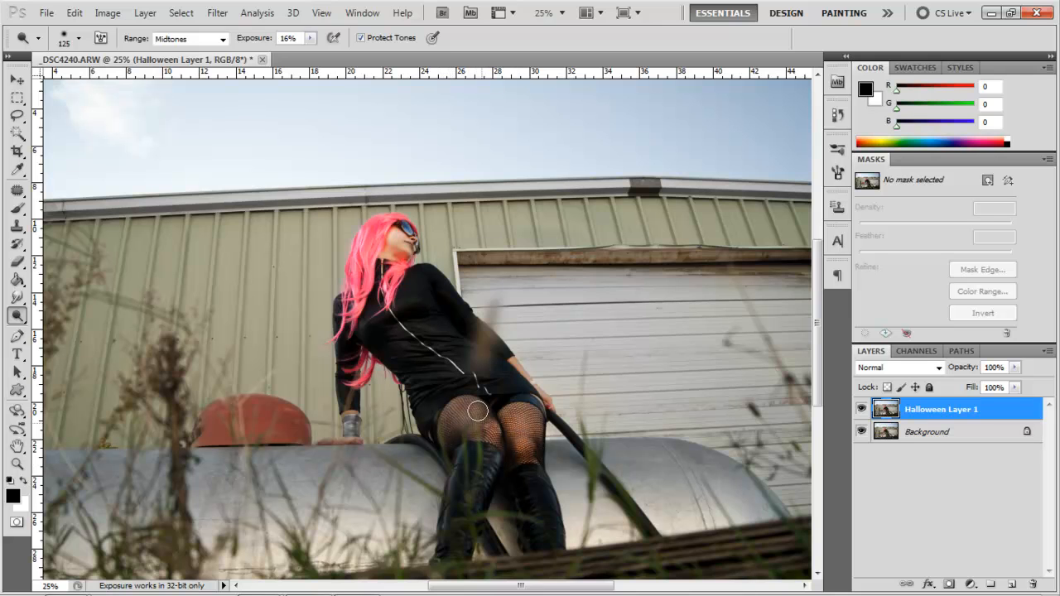
pyautogui.moveTo(485, 416); pyautogui.dragTo(471, 429)
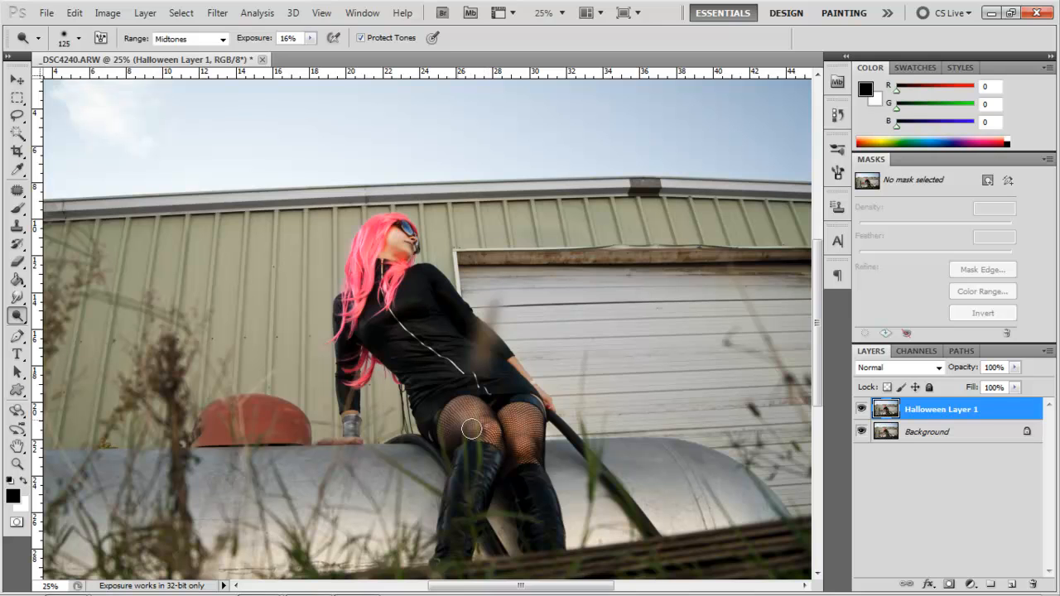
# Step: Switch to the Sponge tool in Desaturate mode at 22% flow and enlarge its brush
pyautogui.moveTo(17, 316); pyautogui.dragTo(64, 346)
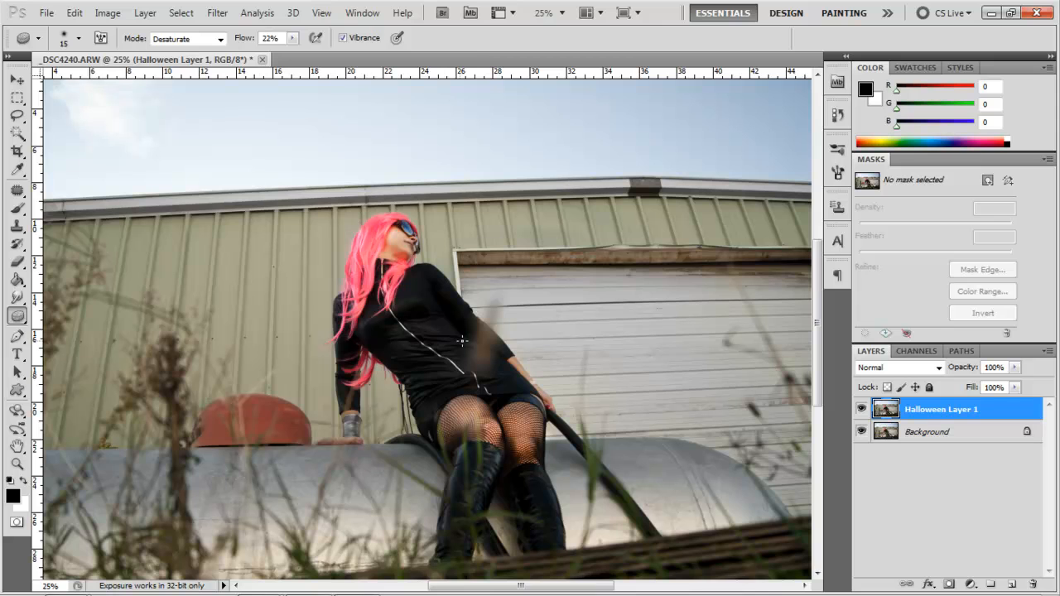
pyautogui.press(']')
pyautogui.press(']')
# Step: Darken the shadows along the top edge of the garage door using the Burn tool with a 200 px brush at 17% exposure
pyautogui.rightClick(19, 325)
pyautogui.click(63, 328)
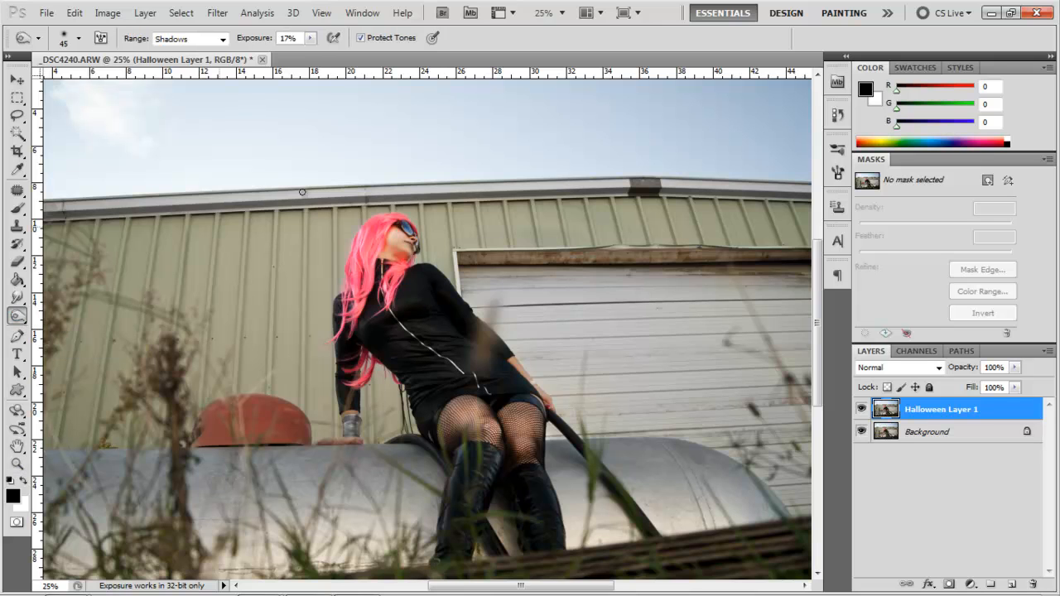
pyautogui.press(']')
pyautogui.press(']')
pyautogui.press(']')
pyautogui.press(']')
pyautogui.press(']')
pyautogui.moveTo(696, 261); pyautogui.dragTo(468, 263)
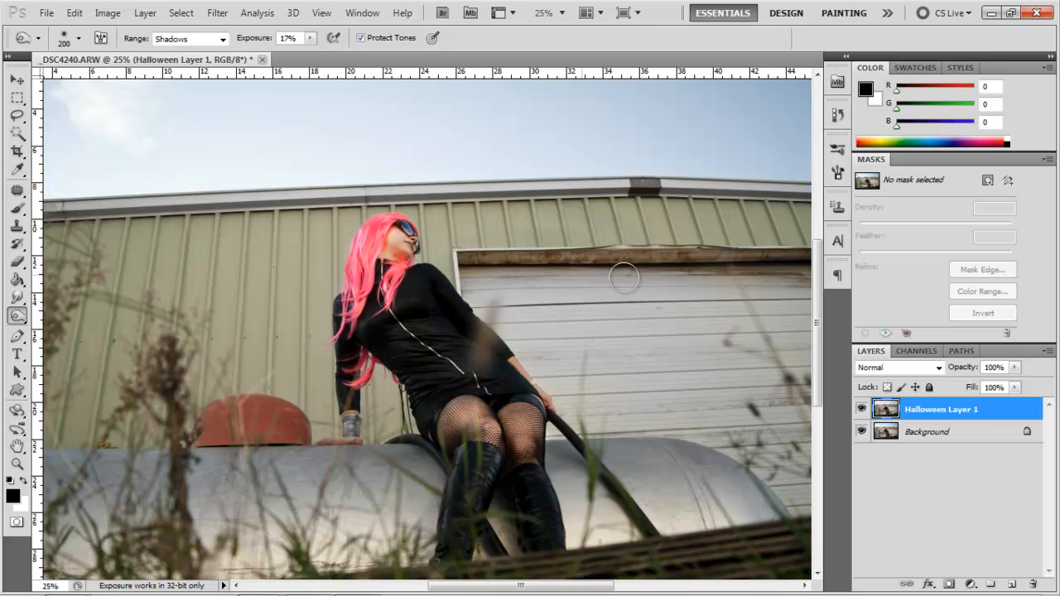
pyautogui.moveTo(742, 262); pyautogui.dragTo(518, 260)
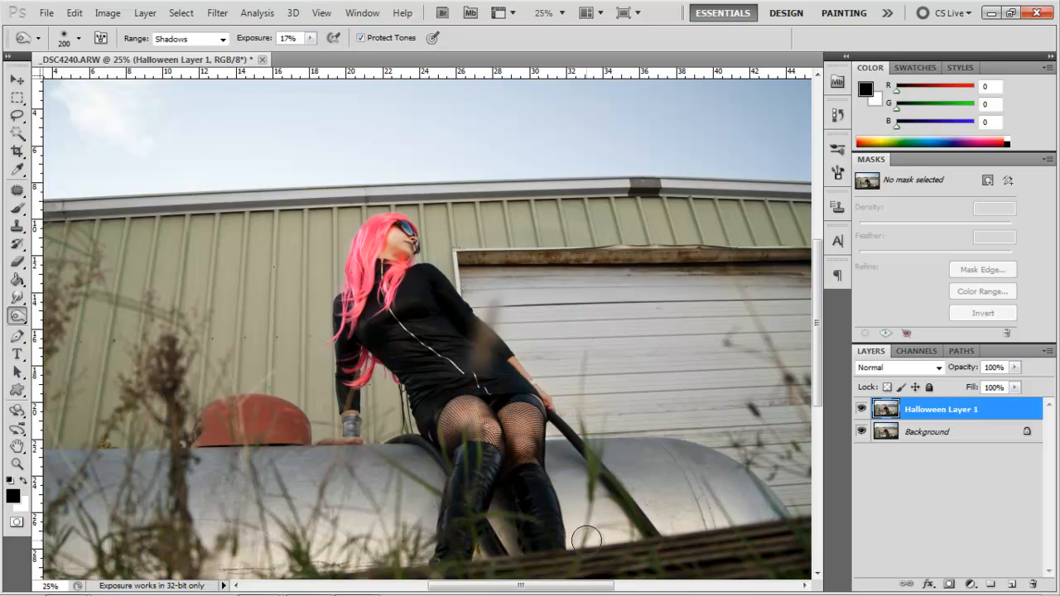
# Step: Burn the shadows along the garage door frame's upper edge and the building's roofline with the 200 px brush at 17% exposure
pyautogui.hscroll(3, 584, 530)
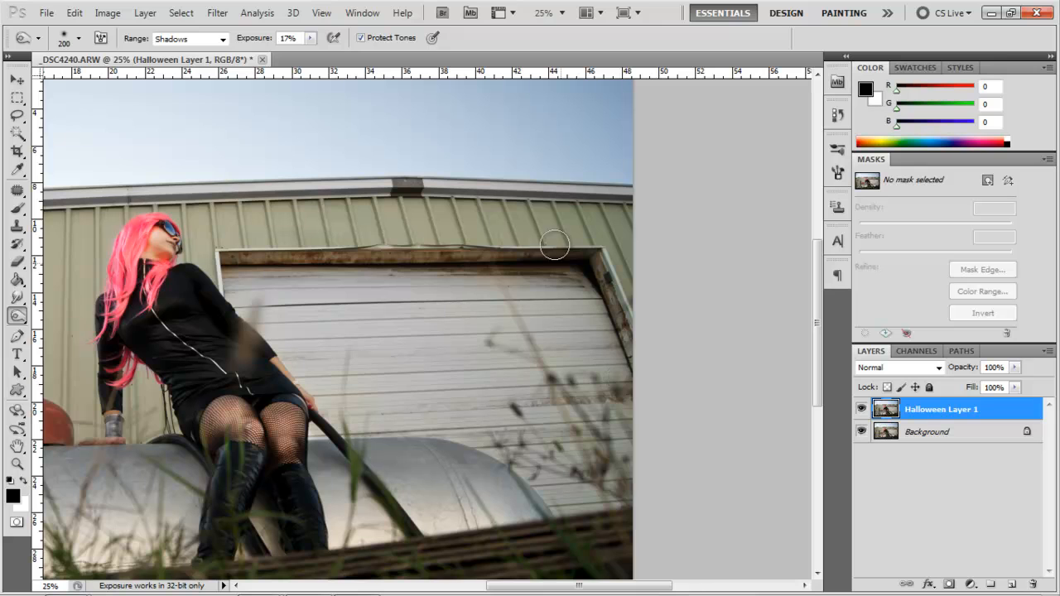
pyautogui.moveTo(578, 248)
pyautogui.mouseDown()
pyautogui.moveTo(587, 246)
pyautogui.moveTo(561, 255)
pyautogui.mouseUp()
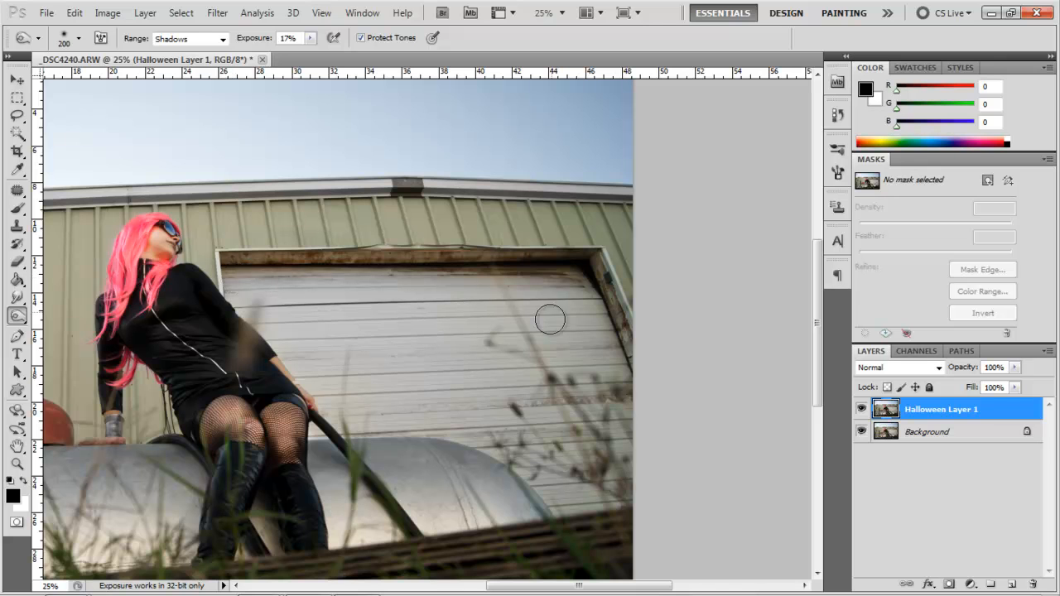
pyautogui.moveTo(607, 585)
pyautogui.mouseDown()
pyautogui.moveTo(514, 580)
pyautogui.moveTo(563, 579)
pyautogui.mouseUp()
pyautogui.moveTo(373, 194)
pyautogui.mouseDown()
pyautogui.moveTo(579, 183)
pyautogui.moveTo(236, 204)
pyautogui.moveTo(590, 187)
pyautogui.moveTo(578, 185)
pyautogui.moveTo(561, 185)
pyautogui.moveTo(826, 206)
pyautogui.mouseUp()
pyautogui.moveTo(603, 586); pyautogui.dragTo(637, 585)
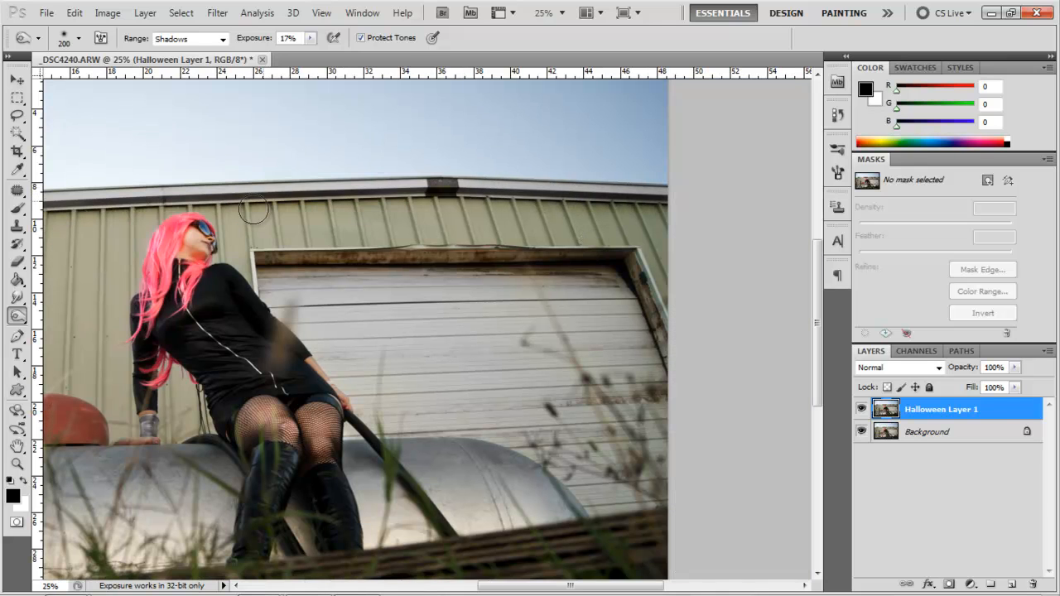
# Step: Compare the whole retouched image with the original by hiding and showing Halloween Layer 1 twice
pyautogui.click(17, 466)
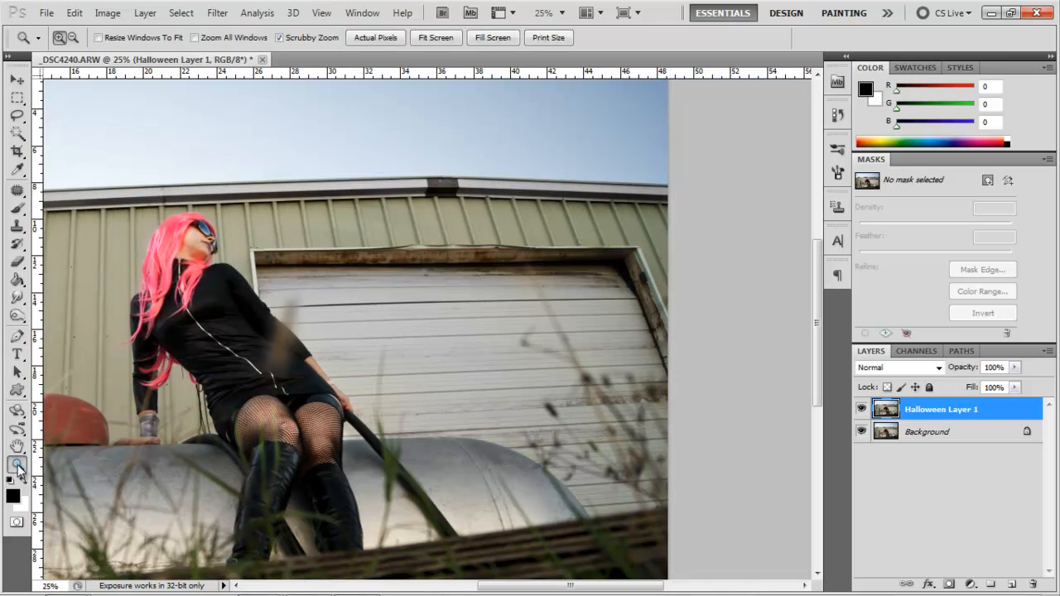
pyautogui.keyDown('alt'); pyautogui.click(232, 363); pyautogui.keyUp('alt')
pyautogui.keyDown('alt'); pyautogui.click(406, 337); pyautogui.keyUp('alt')
pyautogui.click(427, 320)
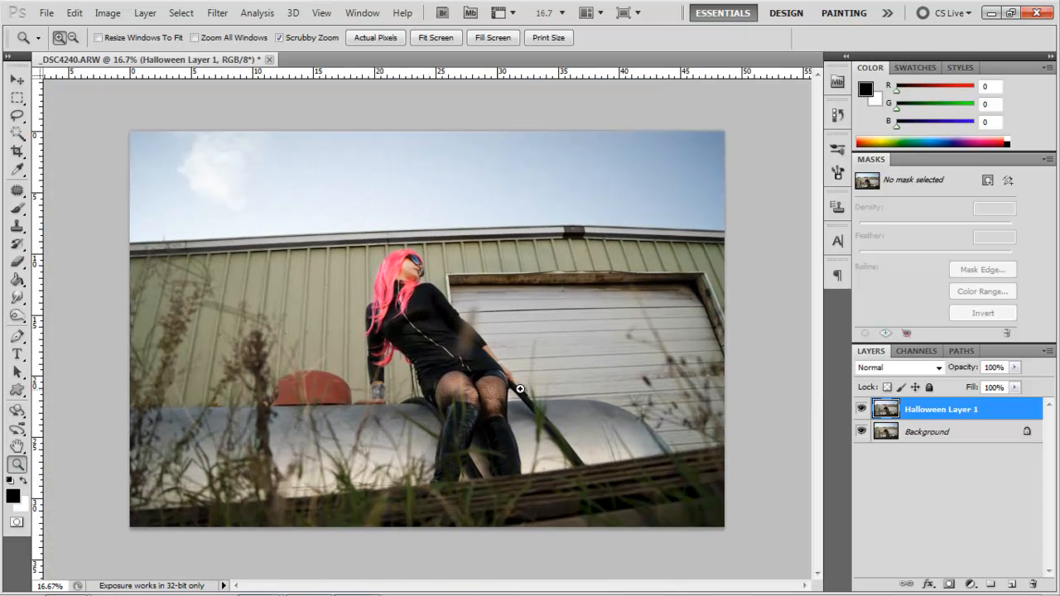
pyautogui.click(862, 409)
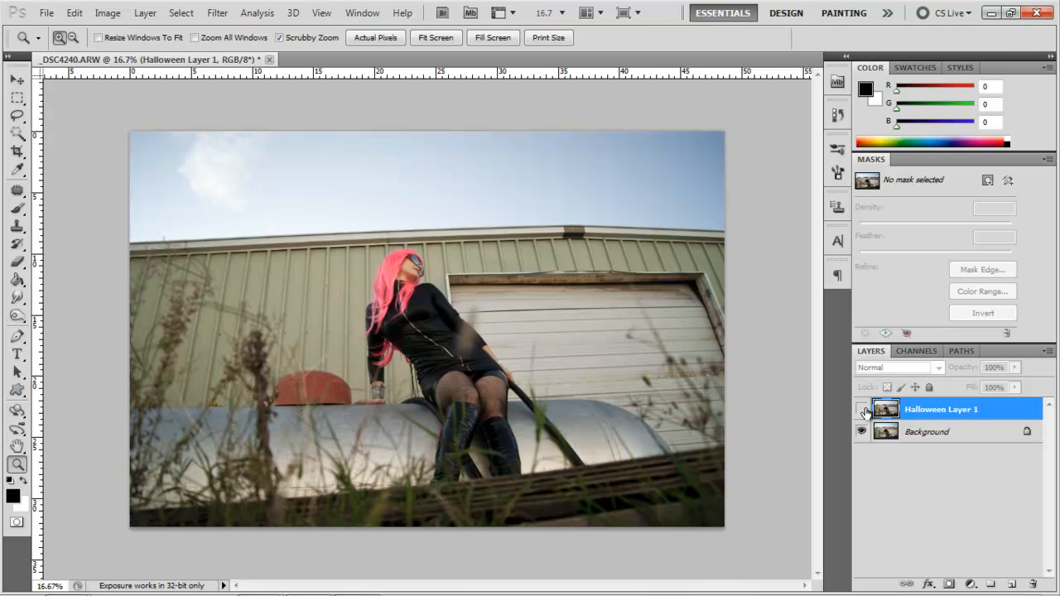
pyautogui.click(862, 410)
pyautogui.click(862, 409)
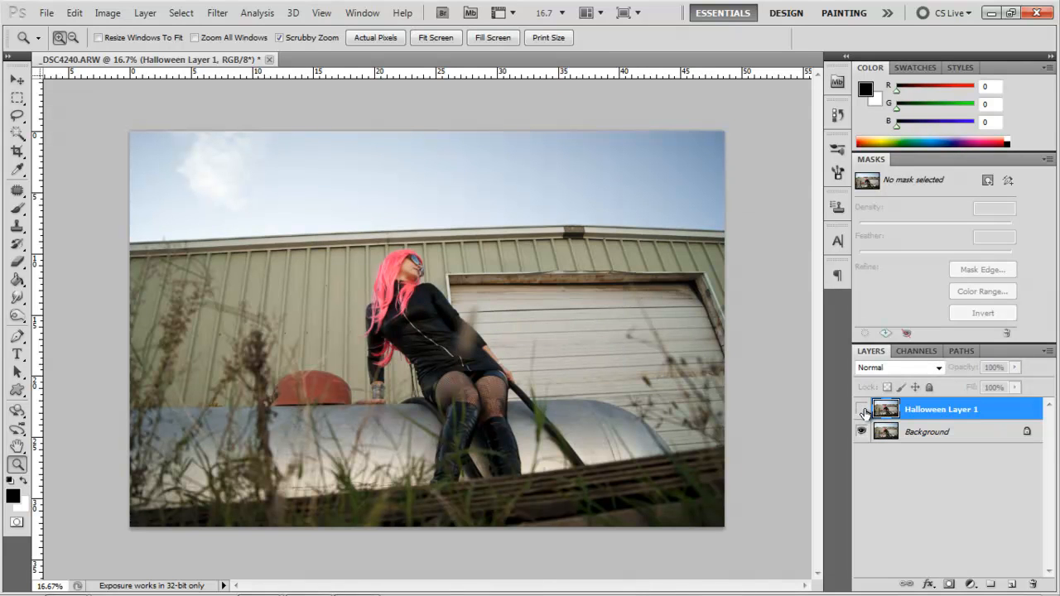
pyautogui.click(862, 409)
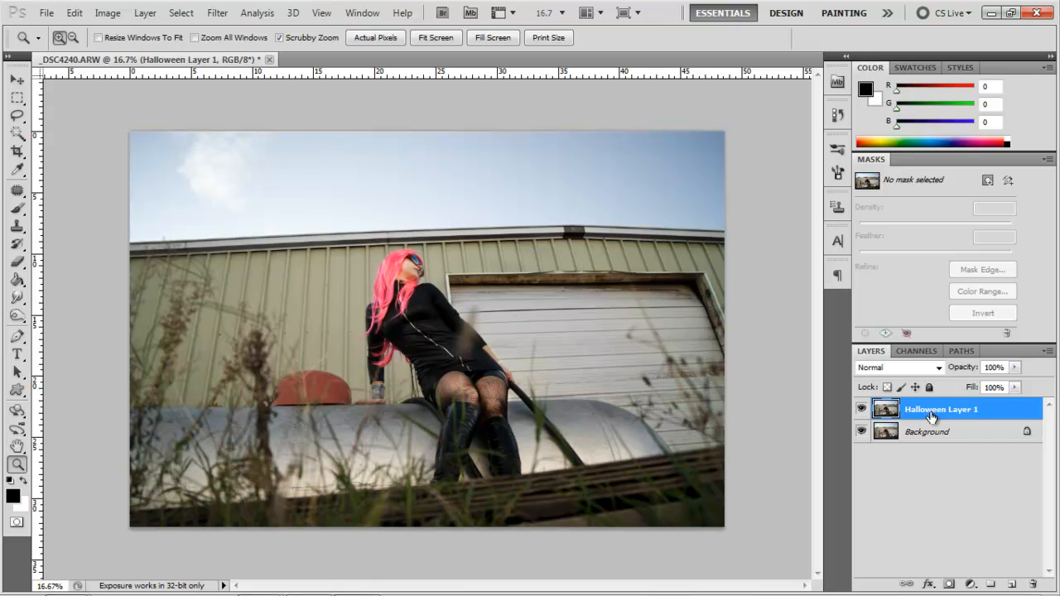
# Step: Duplicate Halloween Layer 1
pyautogui.moveTo(934, 415); pyautogui.dragTo(1017, 585)
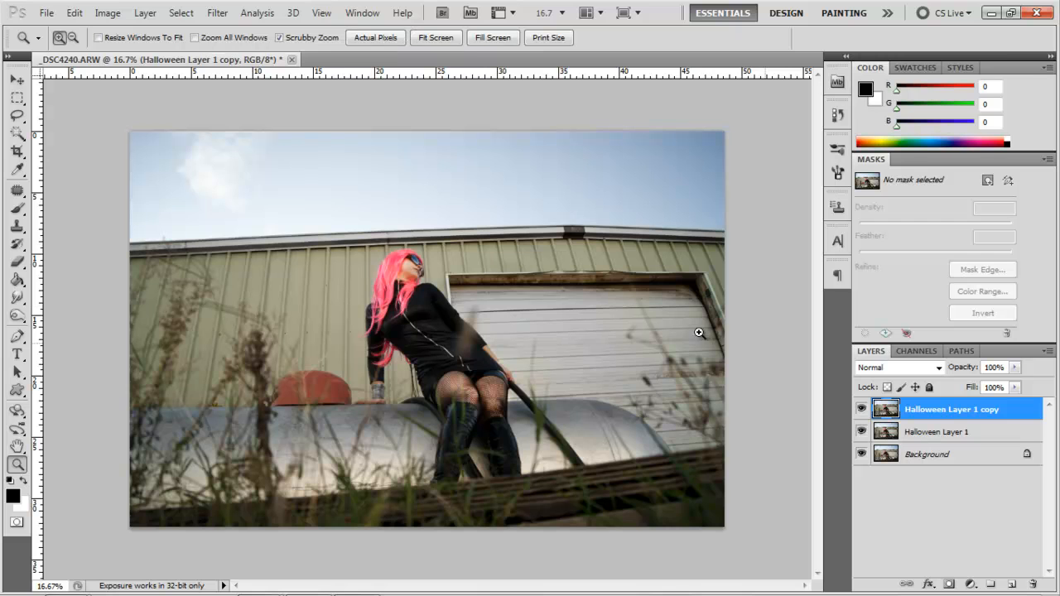
pyautogui.click(17, 132)
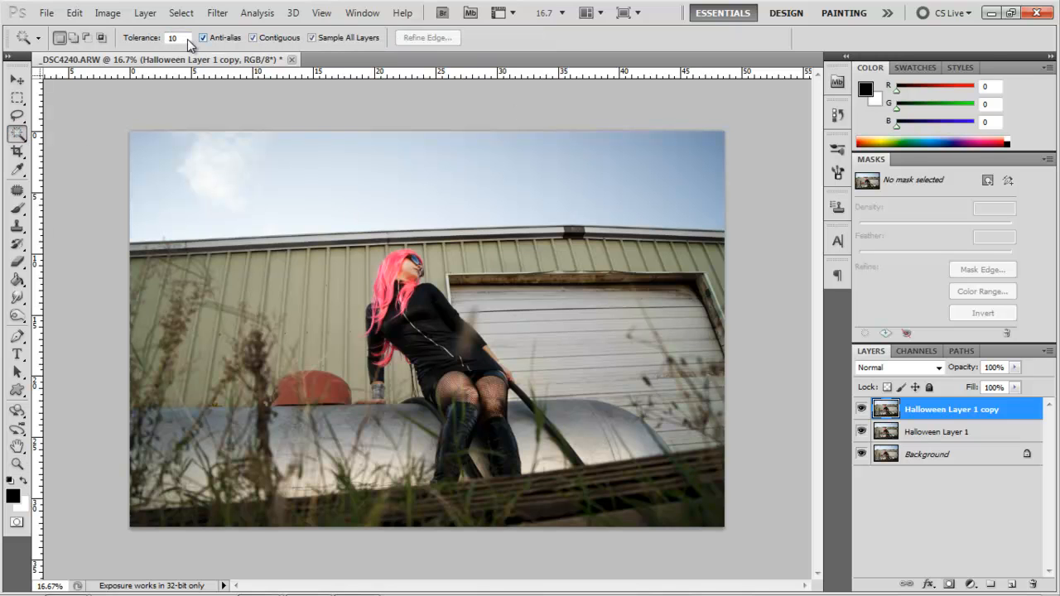
pyautogui.click(304, 172)
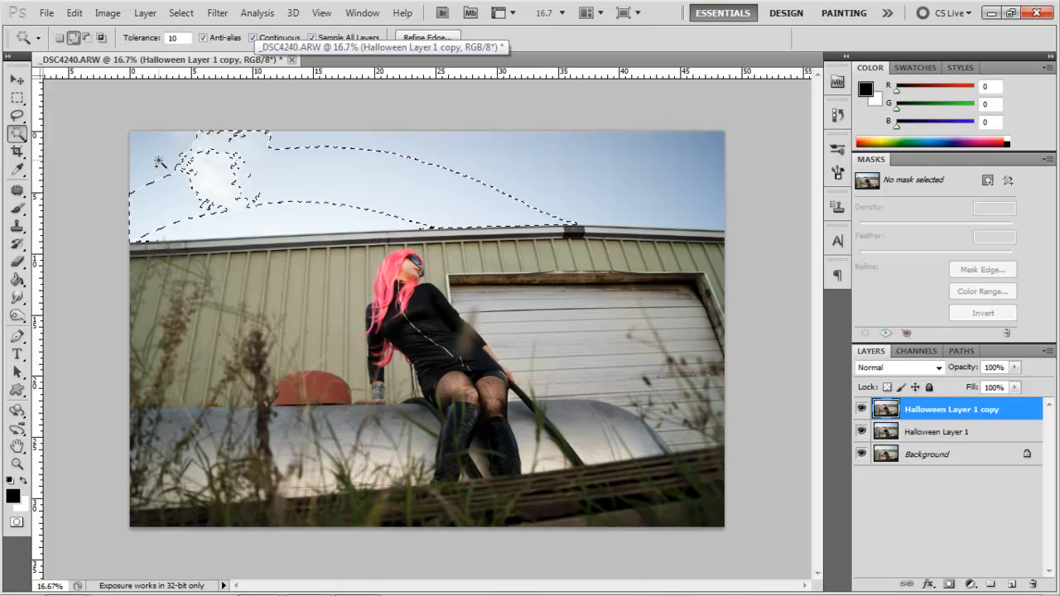
pyautogui.keyDown('shift'); pyautogui.click(241, 177); pyautogui.keyUp('shift')
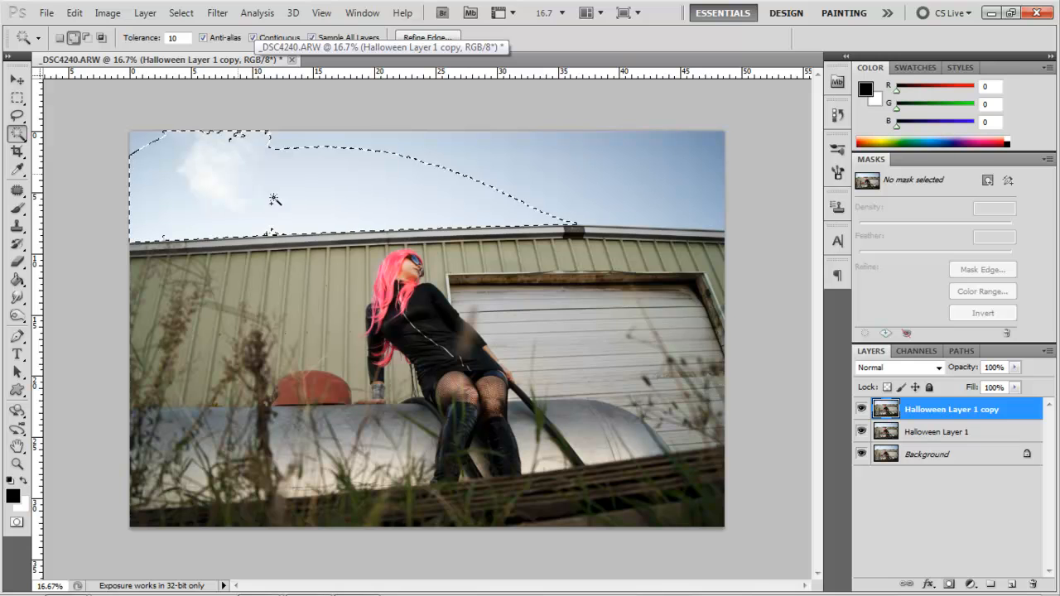
pyautogui.keyDown('shift'); pyautogui.click(605, 173); pyautogui.keyUp('shift')
pyautogui.keyDown('shift'); pyautogui.click(710, 197); pyautogui.keyUp('shift')
pyautogui.keyDown('shift'); pyautogui.click(629, 166); pyautogui.keyUp('shift')
pyautogui.keyDown('shift'); pyautogui.click(159, 149); pyautogui.keyUp('shift')
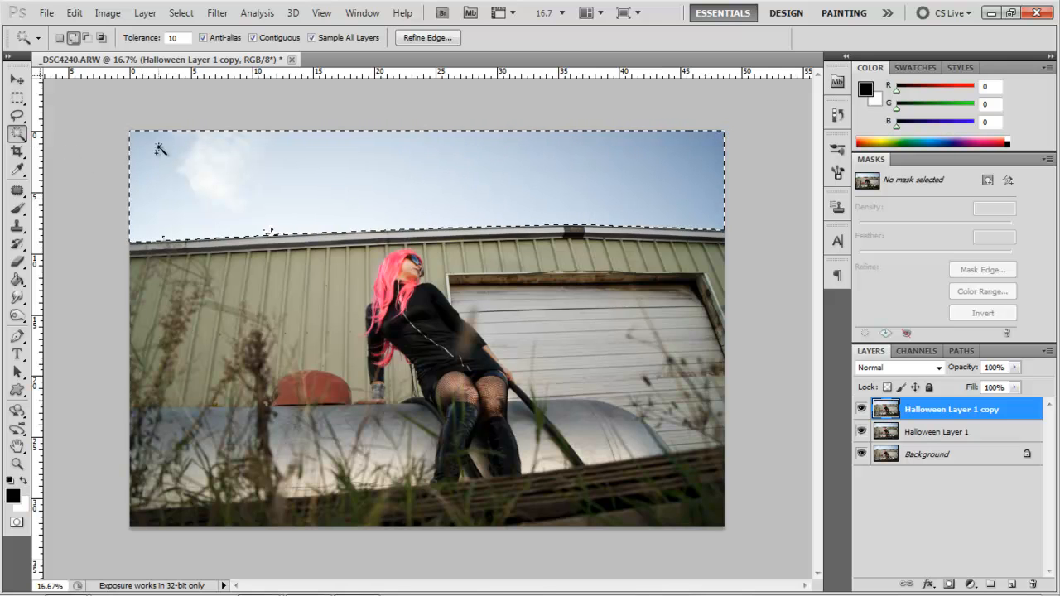
pyautogui.hotkey('ctrl', 'd')
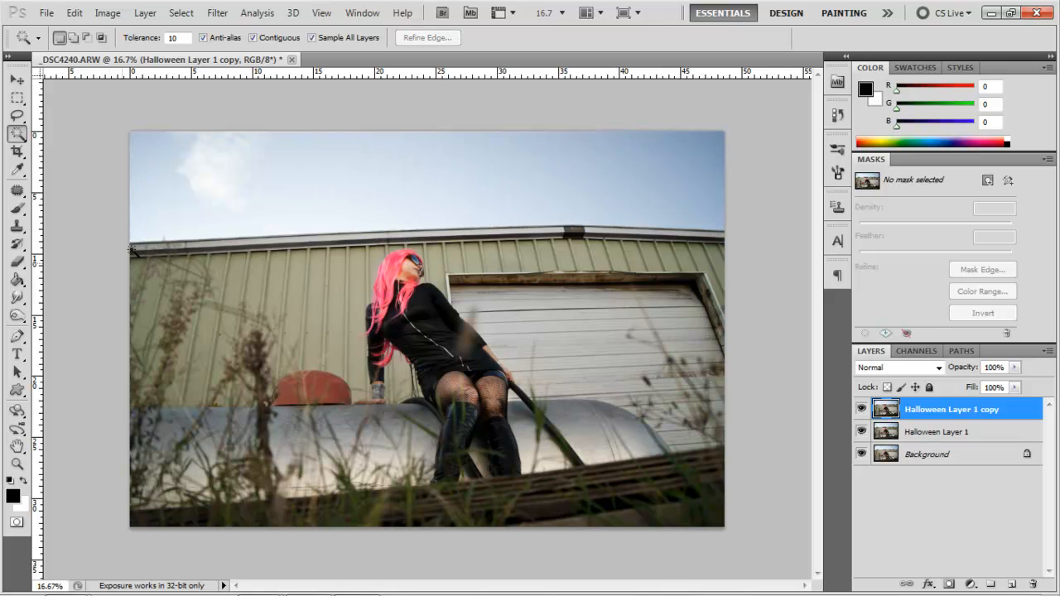
# Step: Start a Pen tool path at the roofline's left end and curve it to the roof's peak, removing the outgoing handle there
pyautogui.click(17, 464)
pyautogui.click(119, 253)
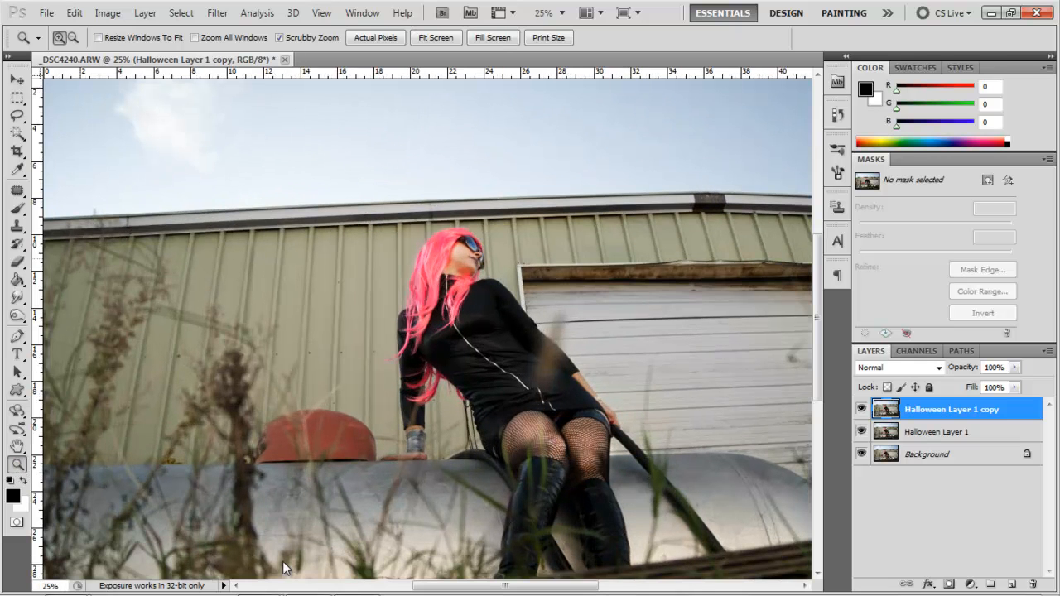
pyautogui.moveTo(464, 588)
pyautogui.mouseDown()
pyautogui.moveTo(406, 591)
pyautogui.moveTo(445, 593)
pyautogui.mouseUp()
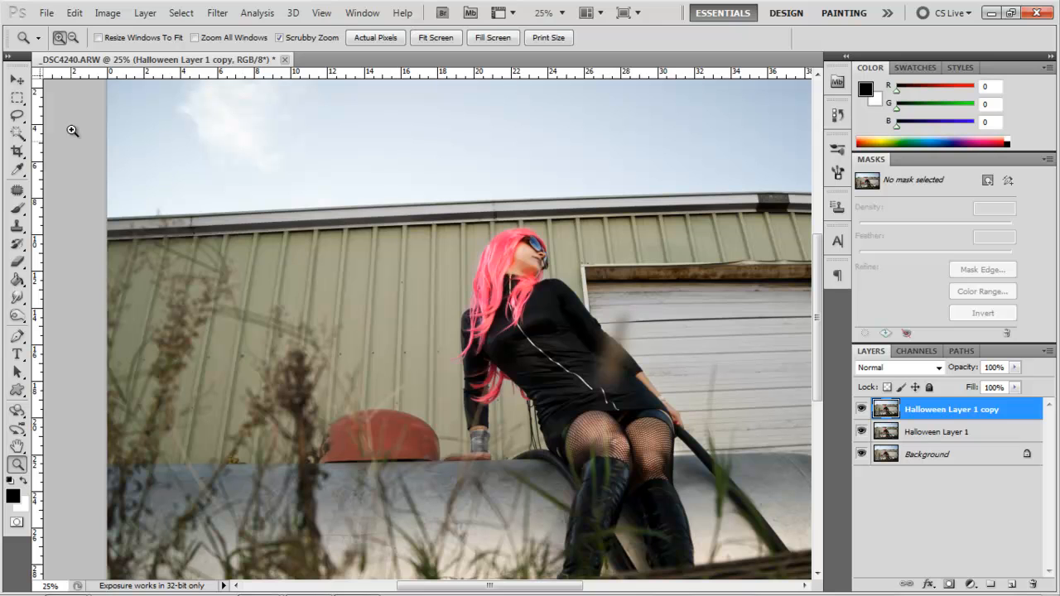
pyautogui.click(17, 336)
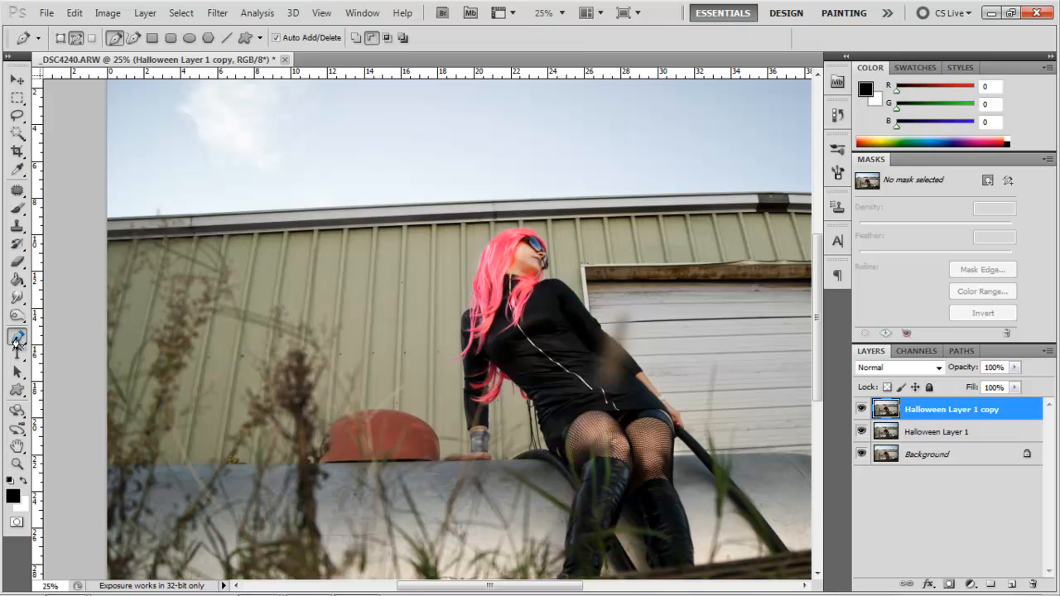
pyautogui.click(17, 464)
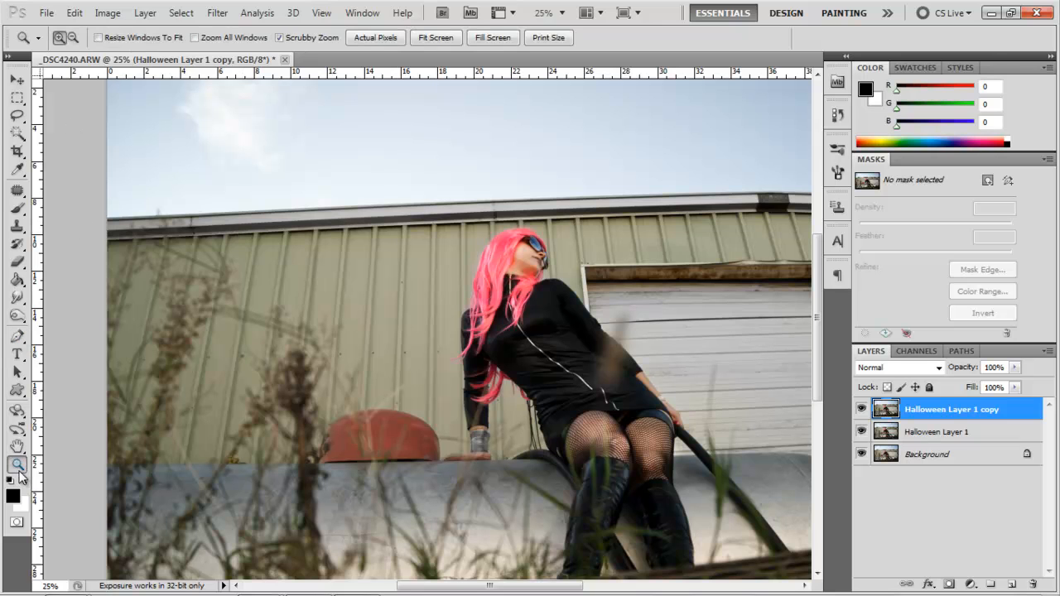
pyautogui.click(113, 237)
pyautogui.click(97, 226)
pyautogui.click(97, 225)
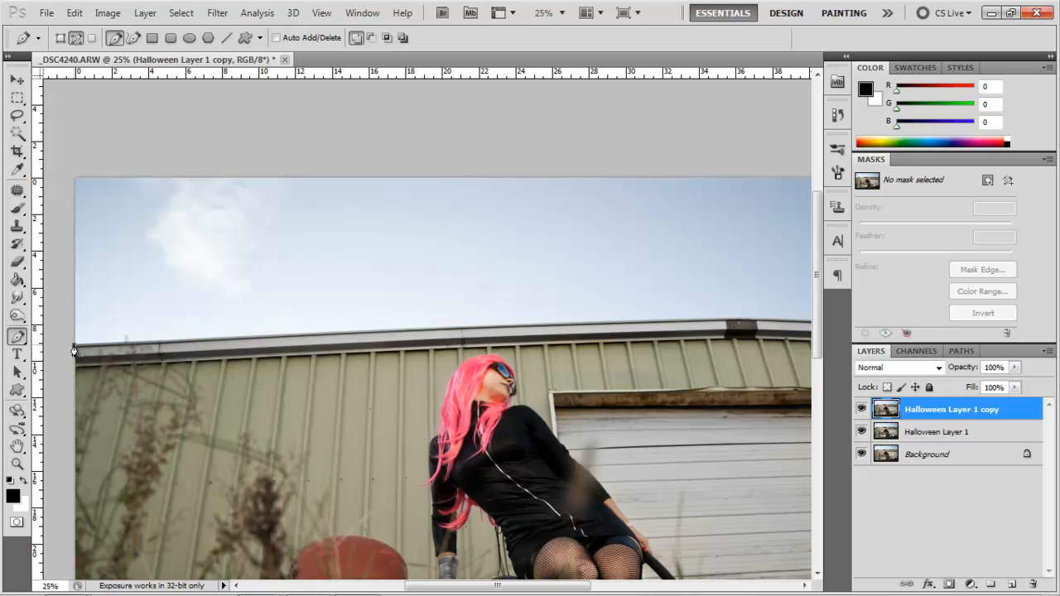
pyautogui.moveTo(432, 588); pyautogui.dragTo(457, 588)
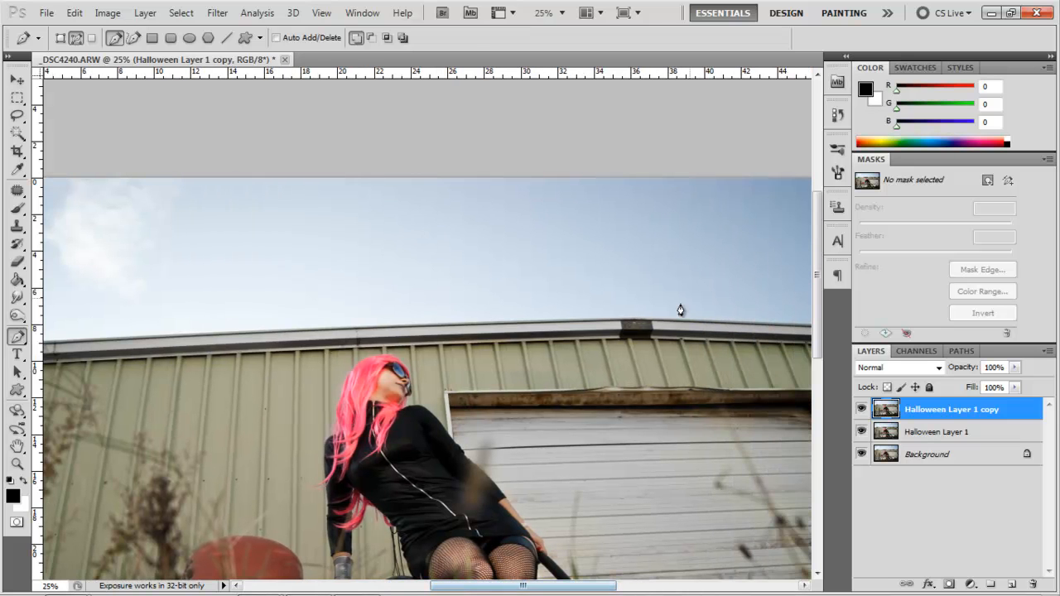
pyautogui.moveTo(634, 324); pyautogui.dragTo(806, 323)
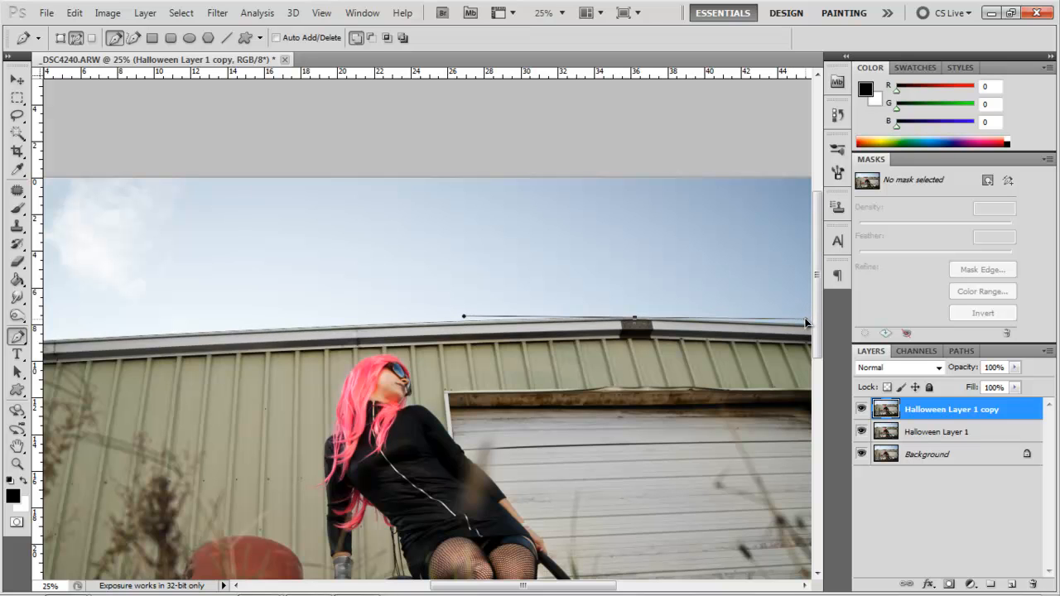
pyautogui.moveTo(805, 323); pyautogui.dragTo(803, 320)
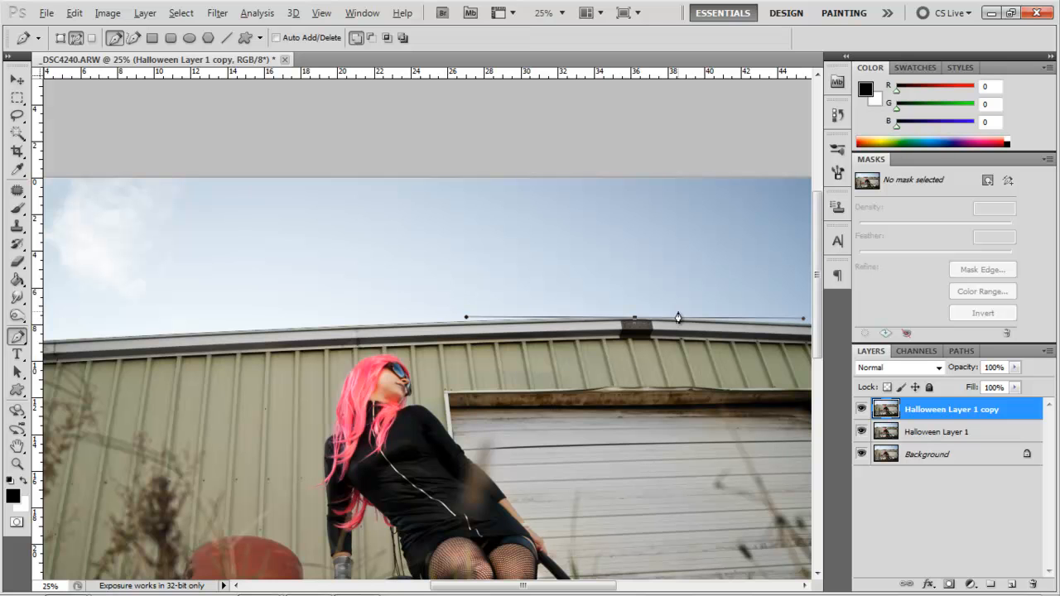
pyautogui.keyDown('alt'); pyautogui.click(636, 322); pyautogui.keyUp('alt')
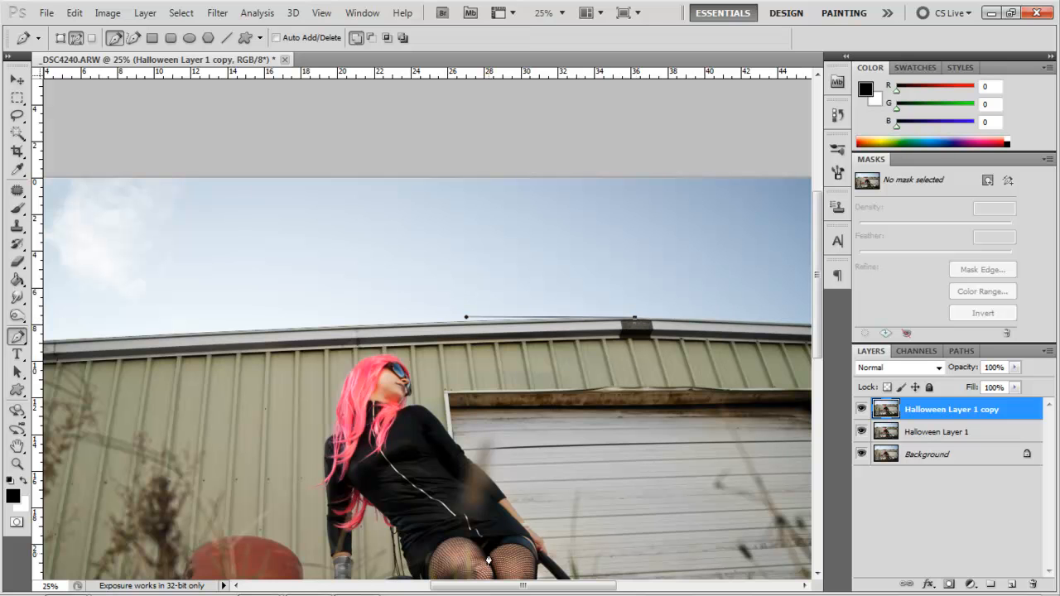
# Step: Continue the path along the roofline to the photo's right edge and close it around the sky outside the canvas
pyautogui.moveTo(525, 585); pyautogui.dragTo(586, 586)
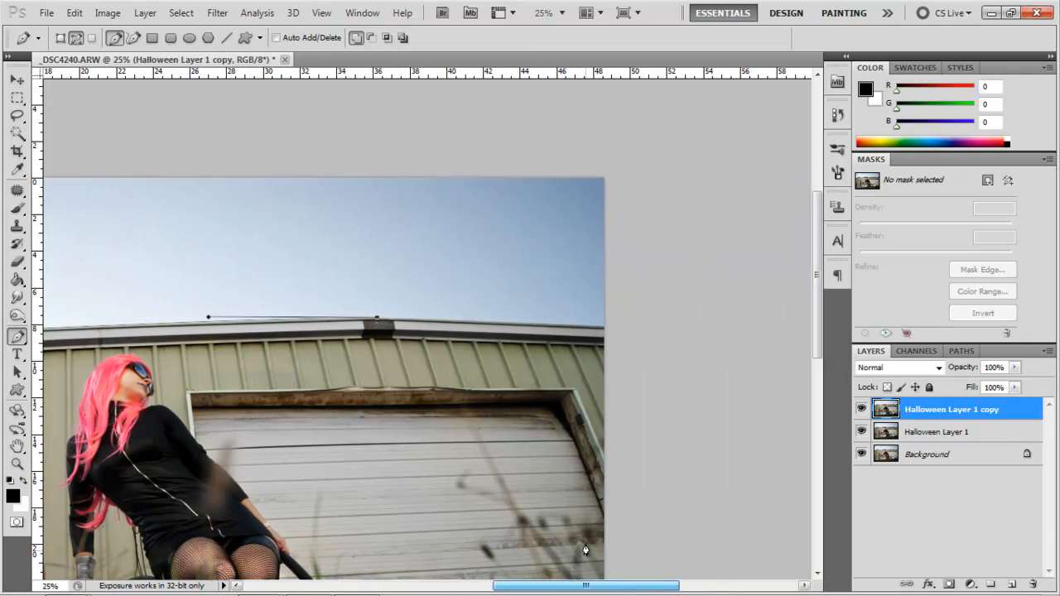
pyautogui.click(605, 333)
pyautogui.moveTo(609, 331); pyautogui.dragTo(673, 332)
pyautogui.keyDown('alt'); pyautogui.click(606, 330); pyautogui.keyUp('alt')
pyautogui.click(626, 140)
pyautogui.moveTo(618, 580); pyautogui.dragTo(494, 580)
pyautogui.click(197, 161)
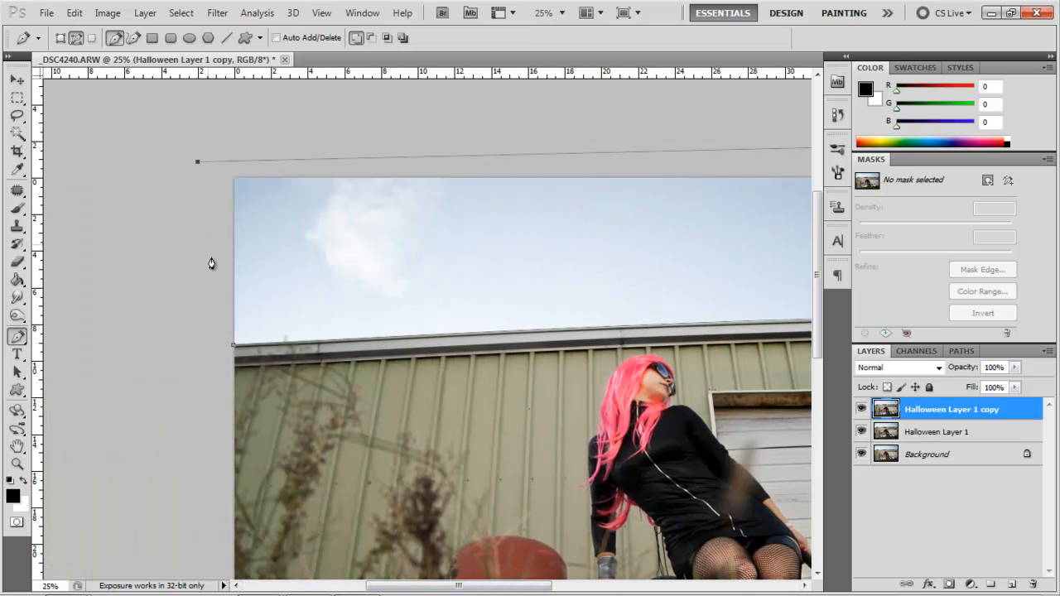
pyautogui.click(234, 348)
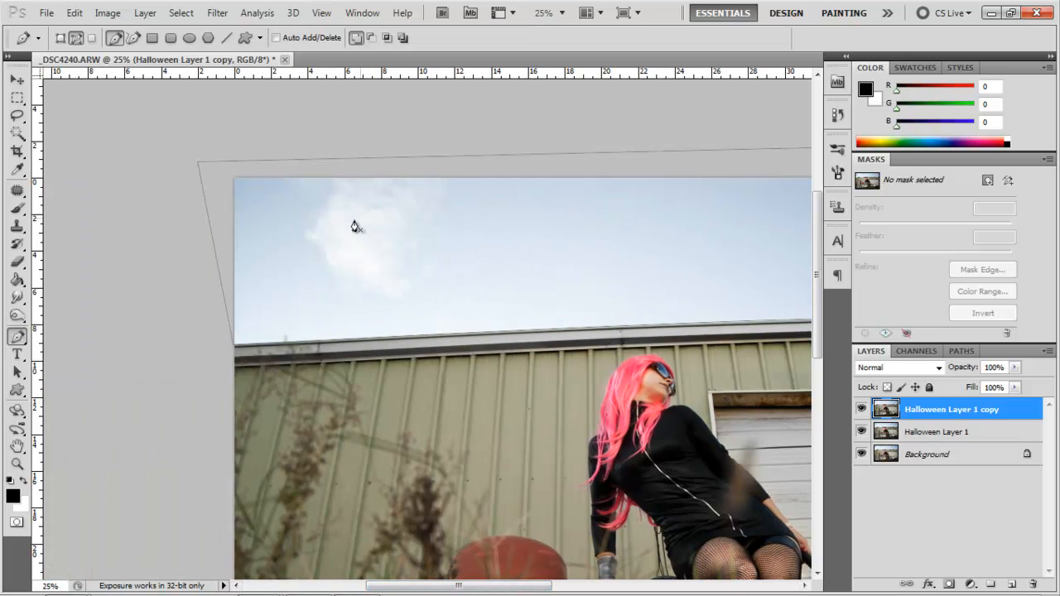
# Step: Convert the sky path into a new anti-aliased selection with a 2-pixel feather radius
pyautogui.rightClick(335, 276)
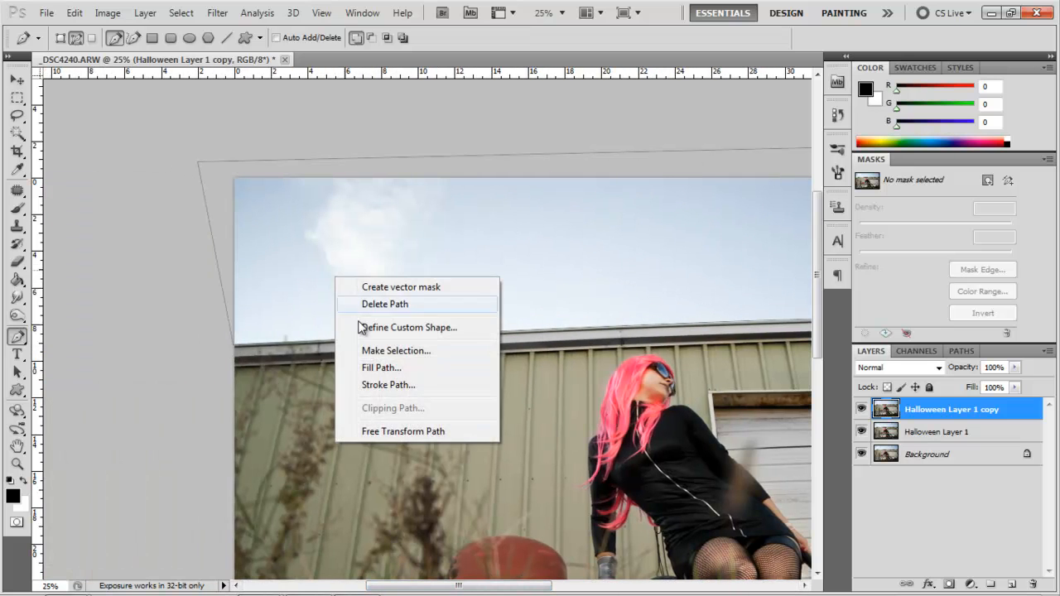
pyautogui.click(398, 351)
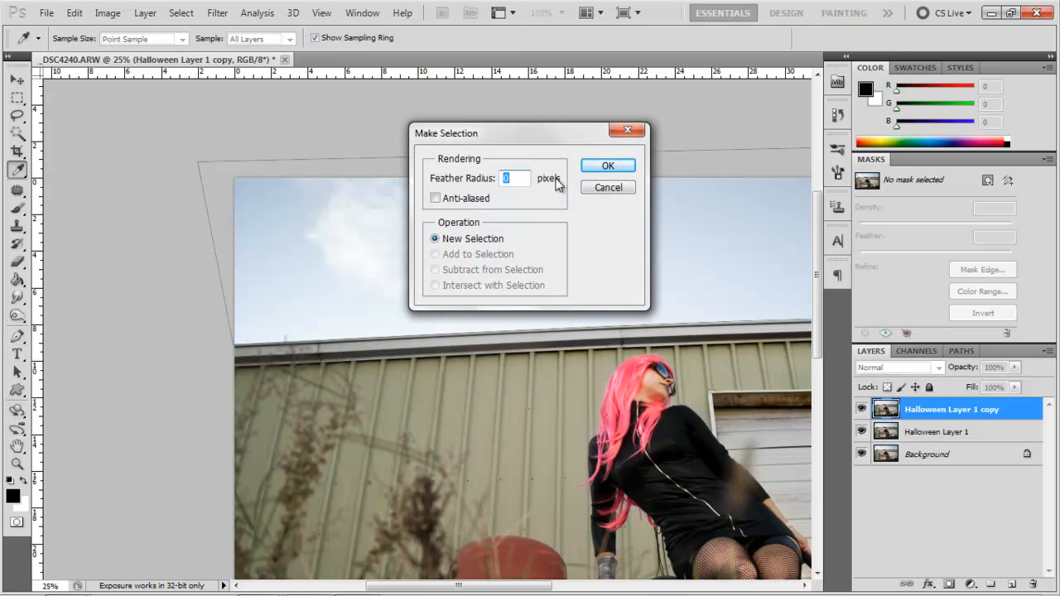
pyautogui.click(436, 200)
pyautogui.doubleClick(519, 178)
pyautogui.write('2')
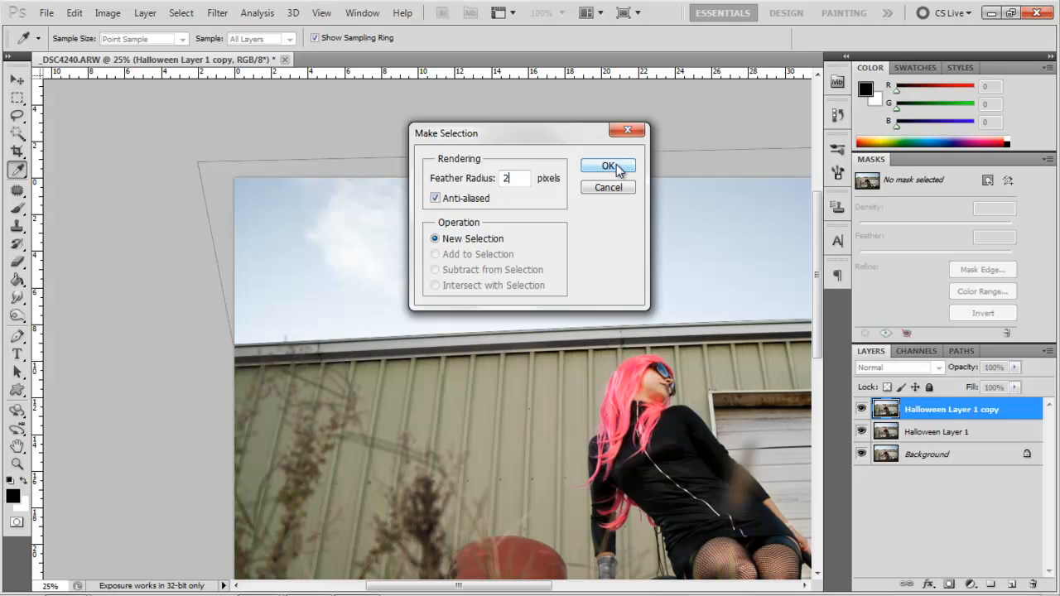
pyautogui.click(609, 167)
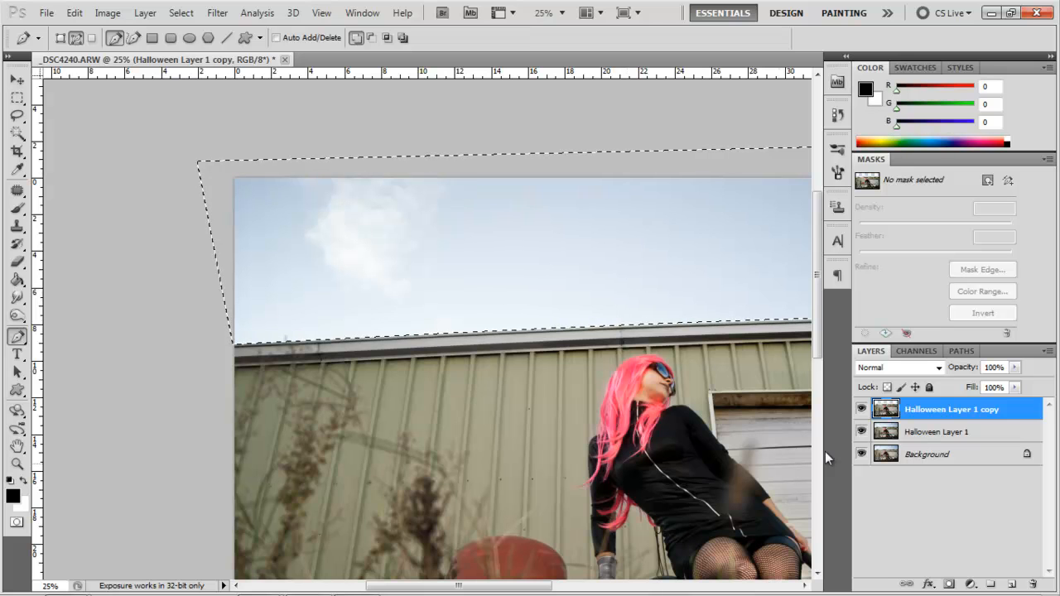
# Step: Delete the selected sky from Halloween Layer 1 copy with Halloween Layer 1 and Background hidden, and clear the selection
pyautogui.moveTo(862, 432); pyautogui.dragTo(861, 454)
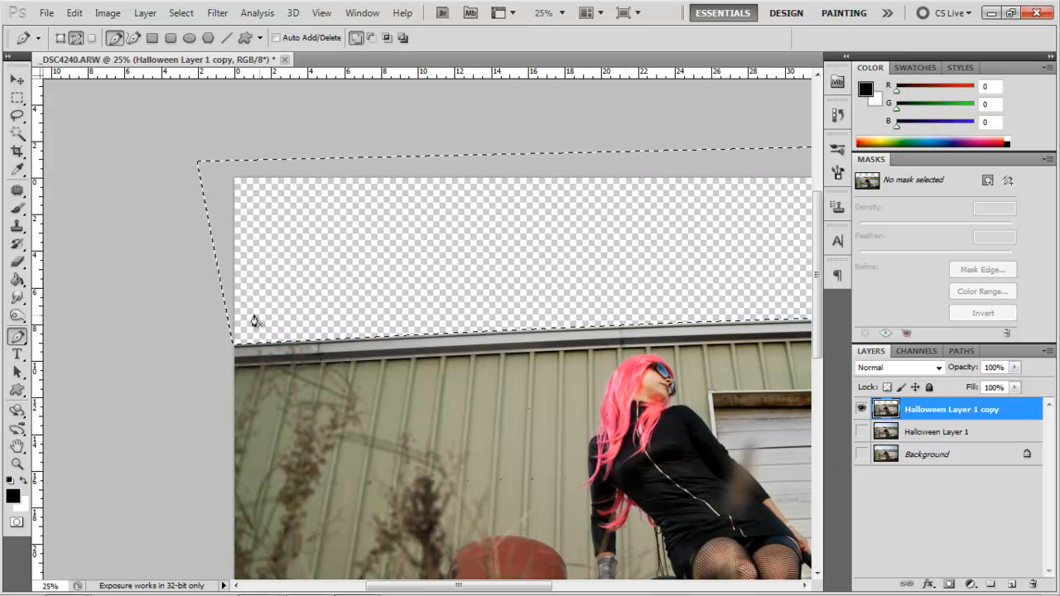
pyautogui.hotkey('ctrl', 'd')
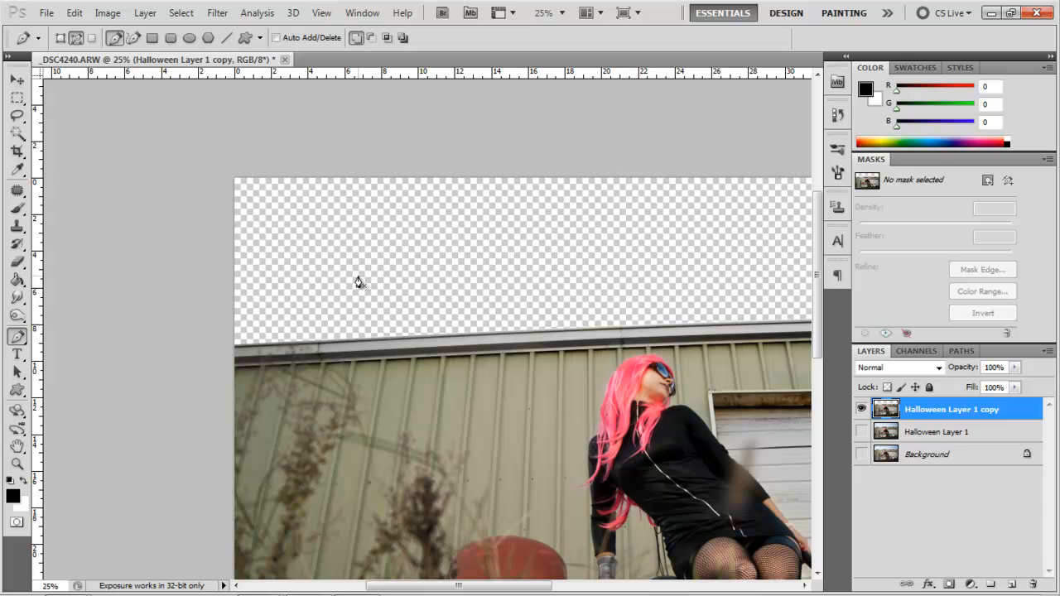
pyautogui.click(17, 464)
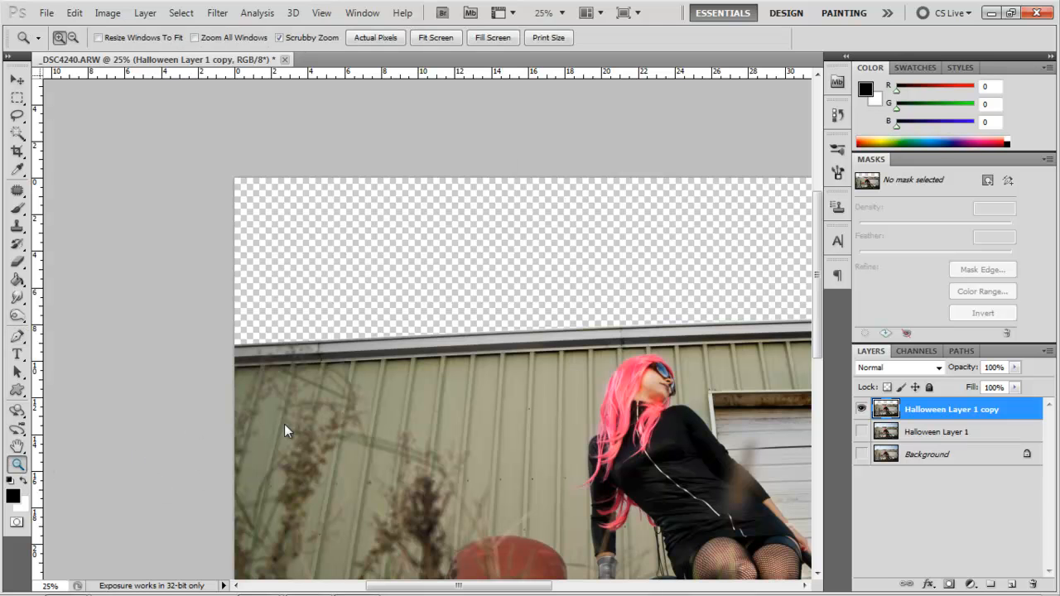
pyautogui.keyDown('alt'); pyautogui.click(596, 366); pyautogui.keyUp('alt')
pyautogui.keyDown('alt'); pyautogui.click(603, 354); pyautogui.keyUp('alt')
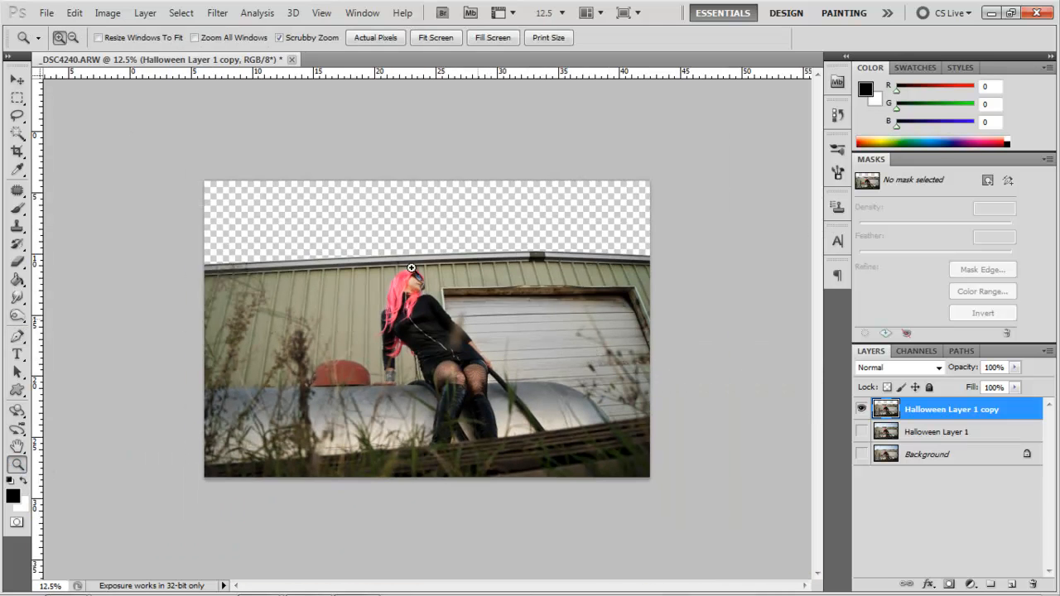
pyautogui.click(435, 318)
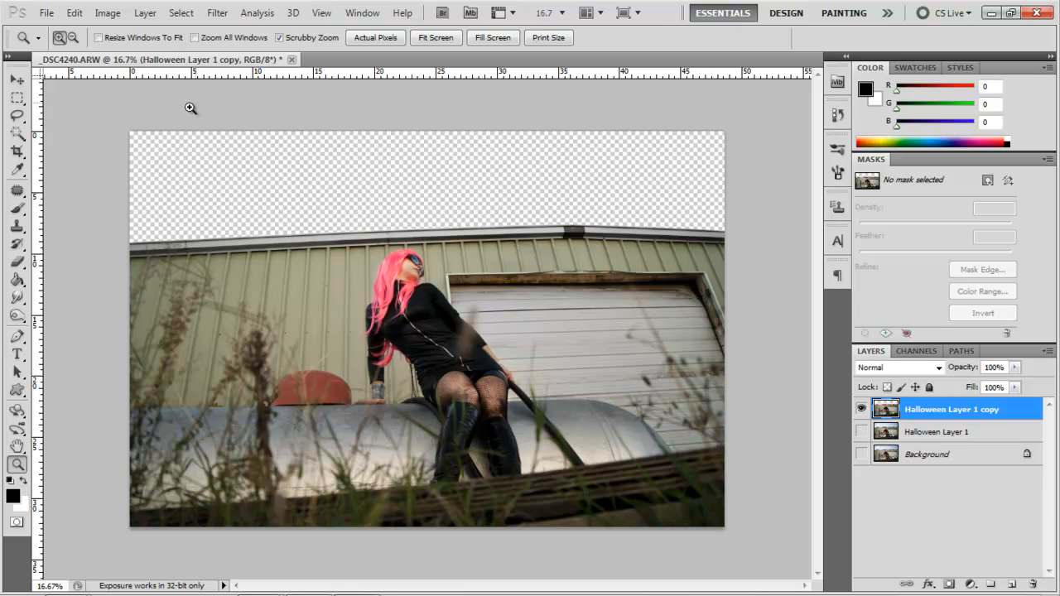
# Step: Place the raw sky photo _DSC1933.ARW into the document, opening it in Camera Raw
pyautogui.click(46, 13)
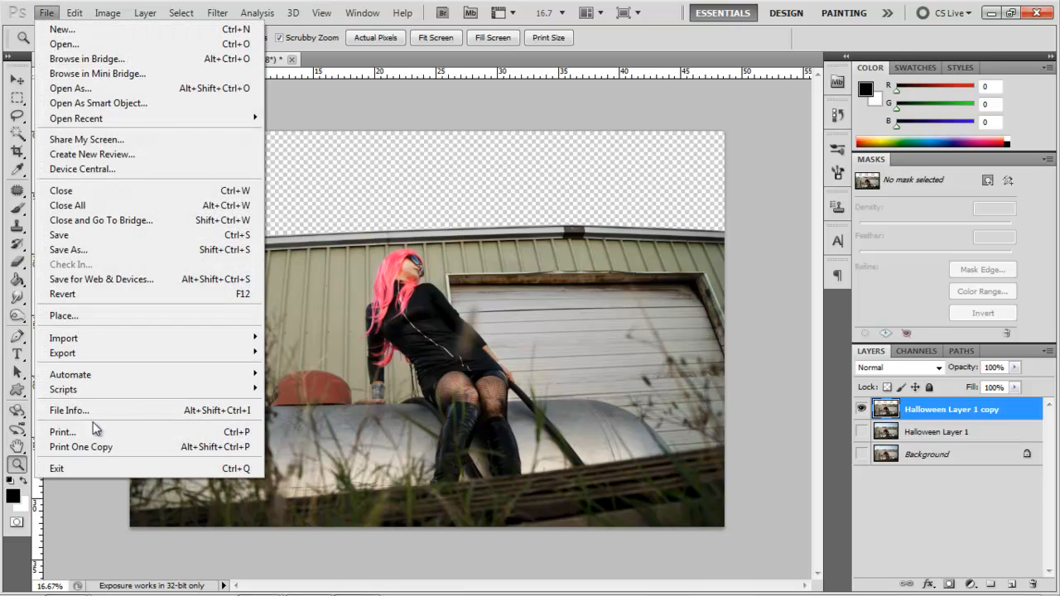
pyautogui.click(88, 323)
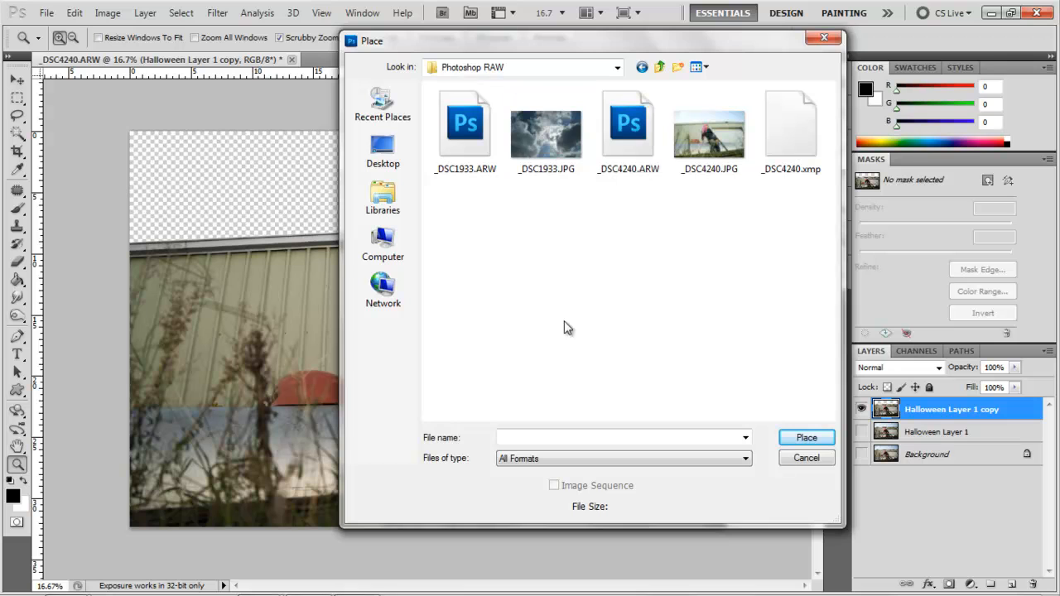
pyautogui.click(545, 157)
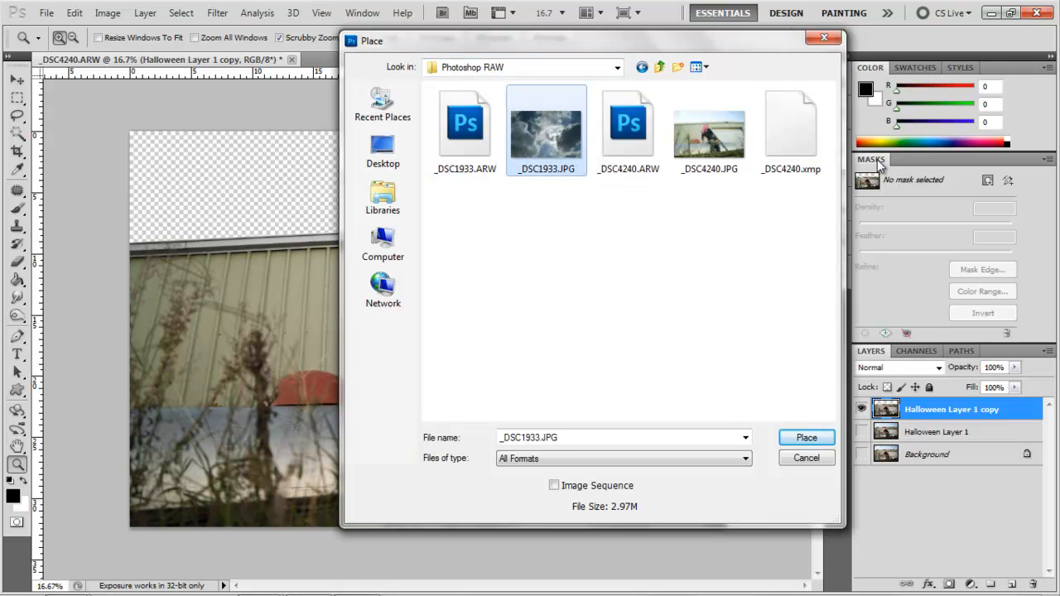
pyautogui.click(467, 131)
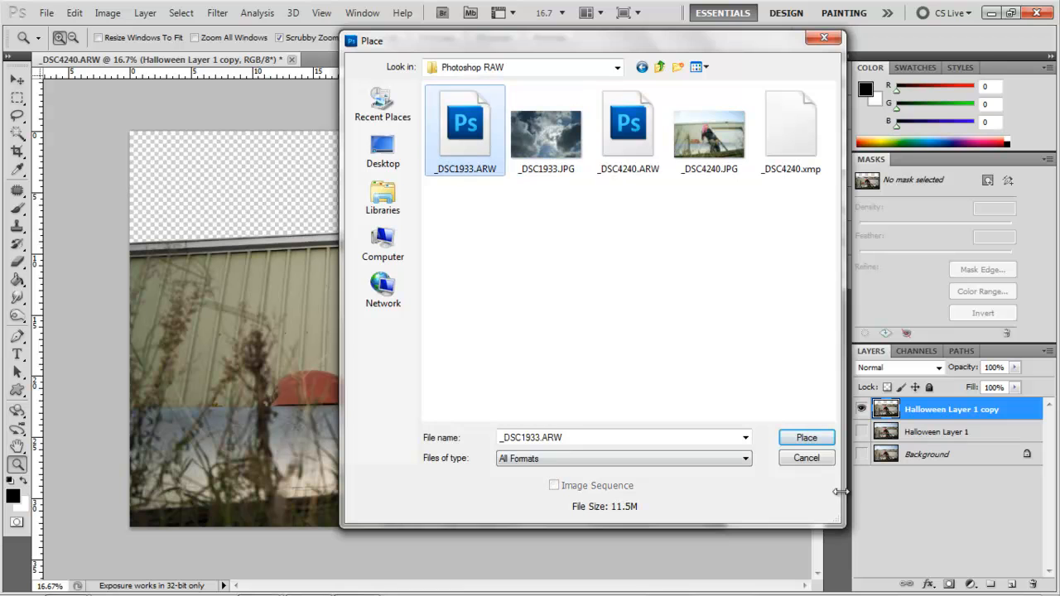
pyautogui.click(808, 439)
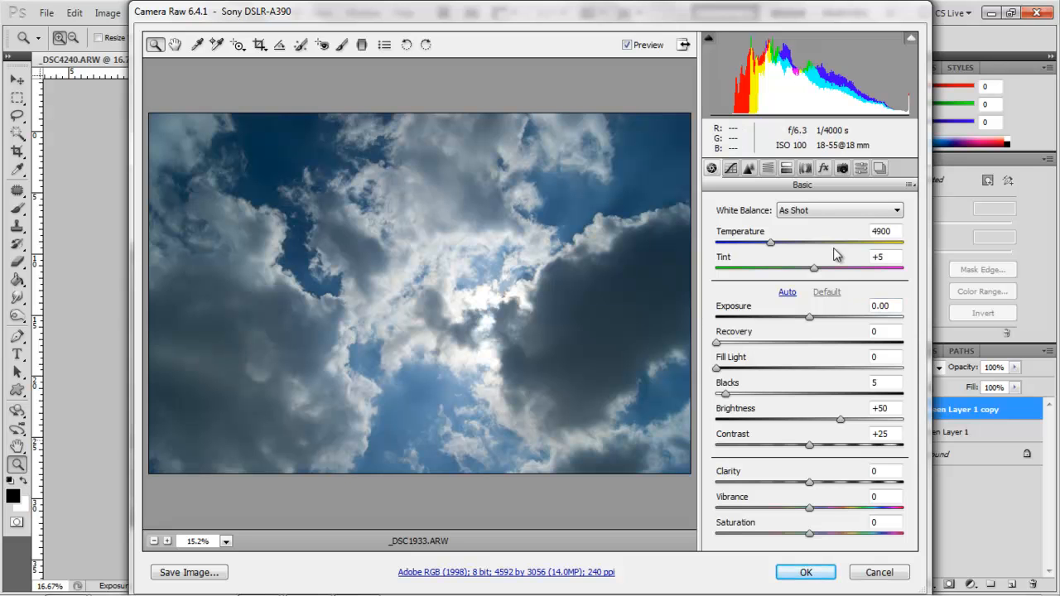
# Step: Warm and deepen the sky with Temperature 7200, Fill Light 0, Blacks 27, Clarity +41 and Contrast +46
pyautogui.moveTo(772, 247); pyautogui.dragTo(815, 242)
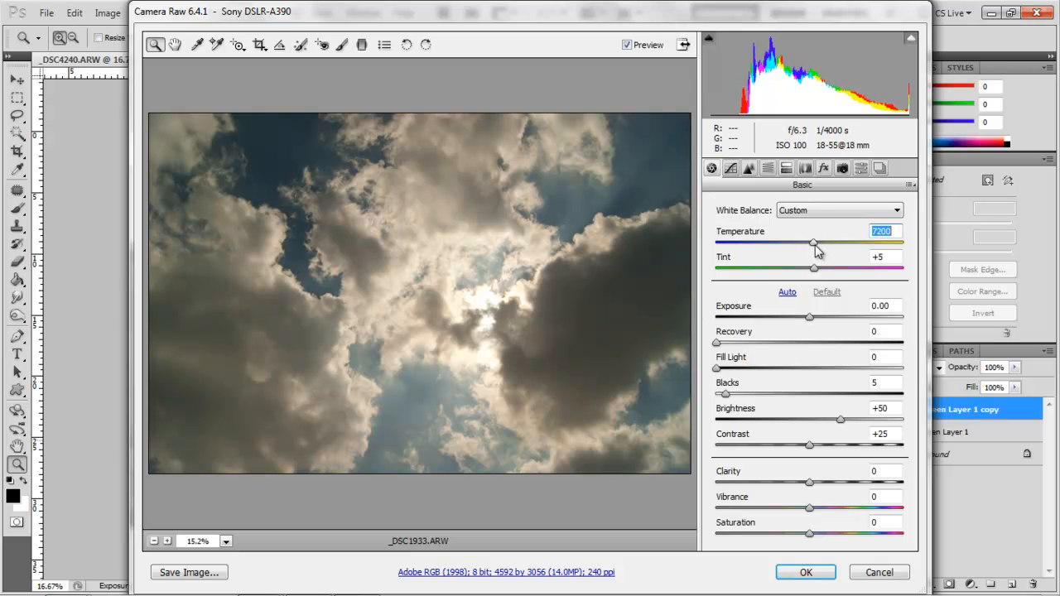
pyautogui.click(718, 369)
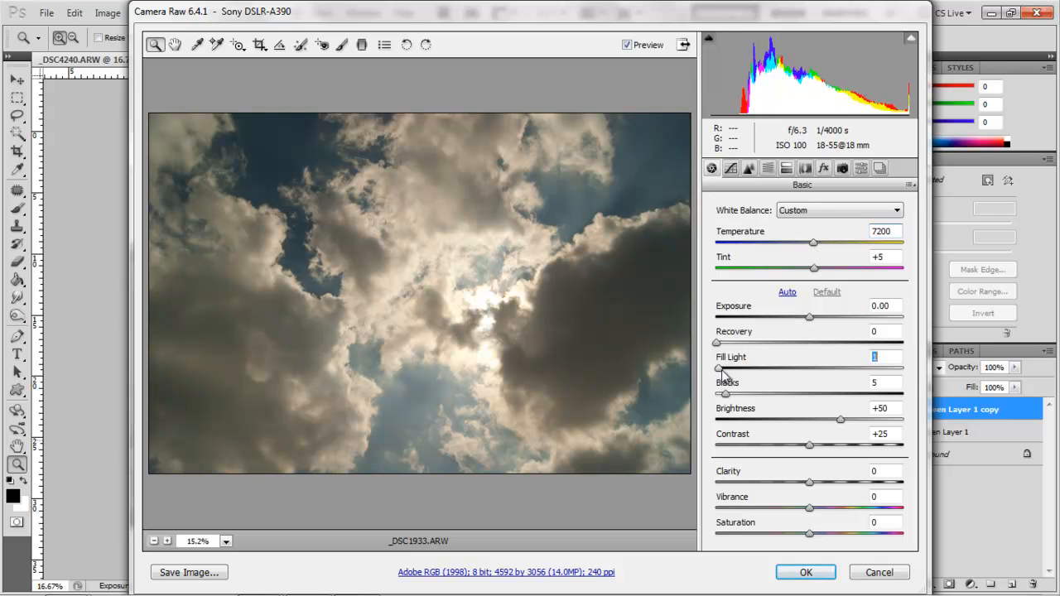
pyautogui.moveTo(726, 395); pyautogui.dragTo(769, 403)
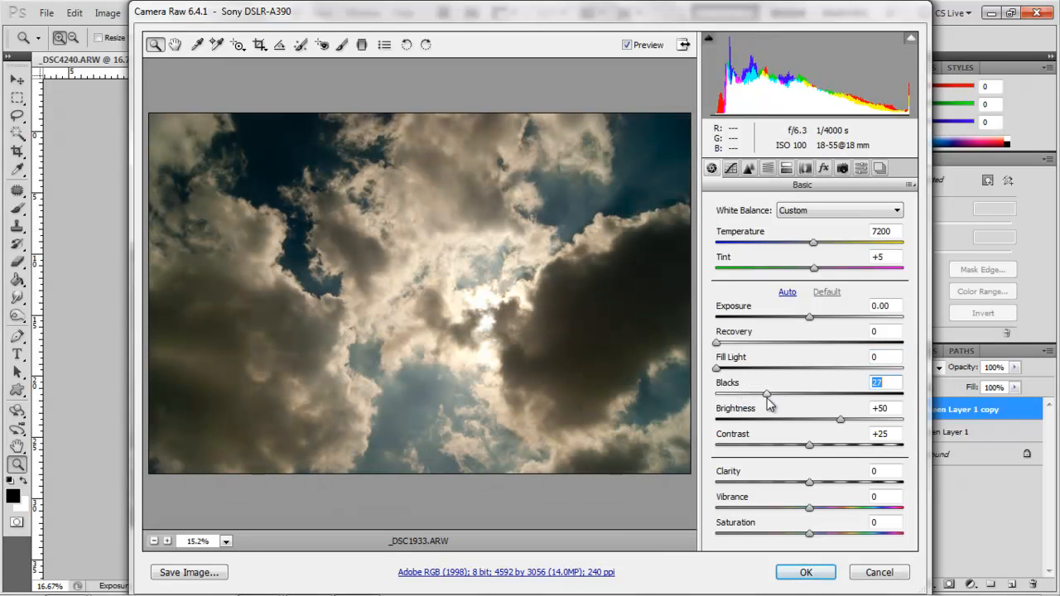
pyautogui.moveTo(811, 485); pyautogui.dragTo(846, 484)
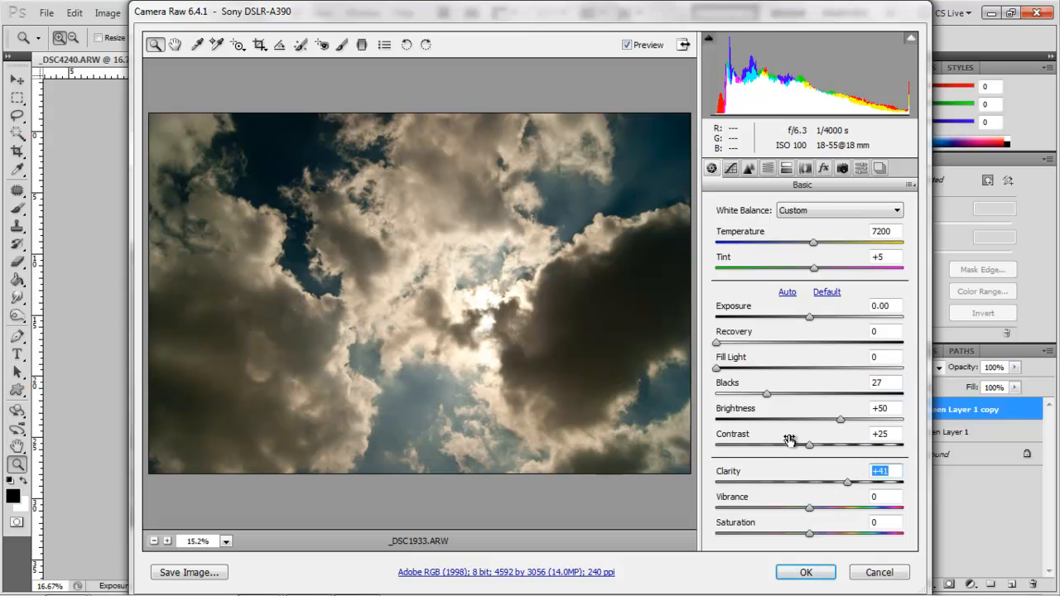
pyautogui.moveTo(815, 448); pyautogui.dragTo(838, 451)
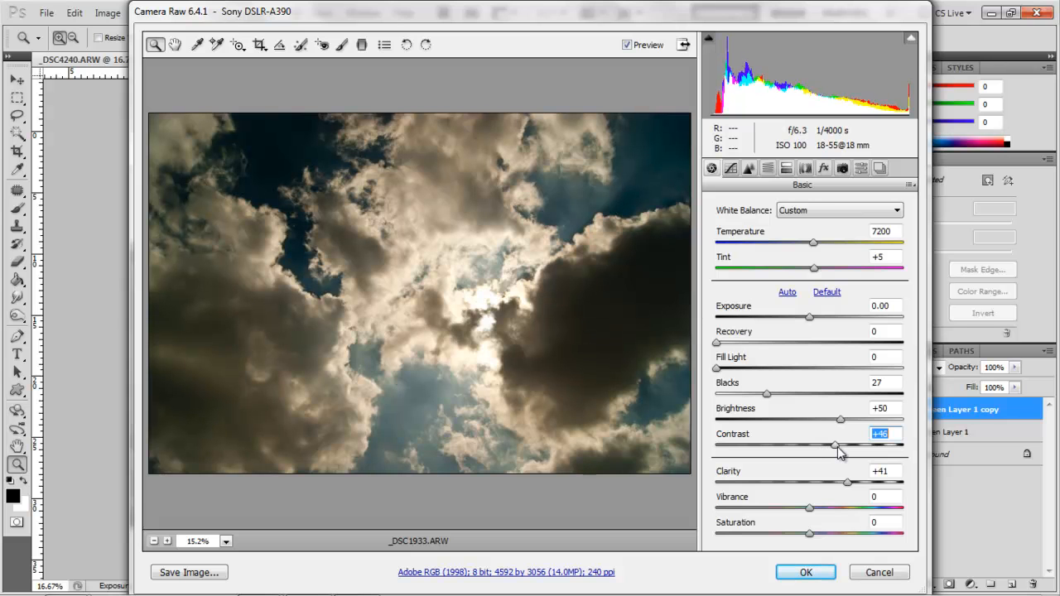
# Step: Set the parametric tone curve to Highlights +39, Lights +17, Darks +8 and Shadows -8, and the luminance noise reduction to 37
pyautogui.click(734, 167)
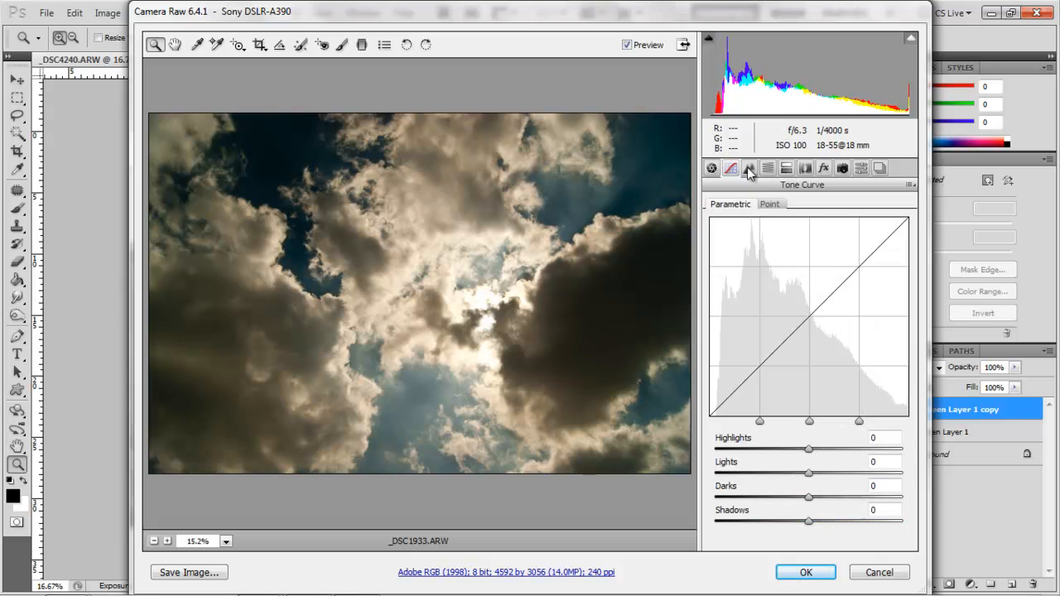
pyautogui.moveTo(809, 449); pyautogui.dragTo(801, 522)
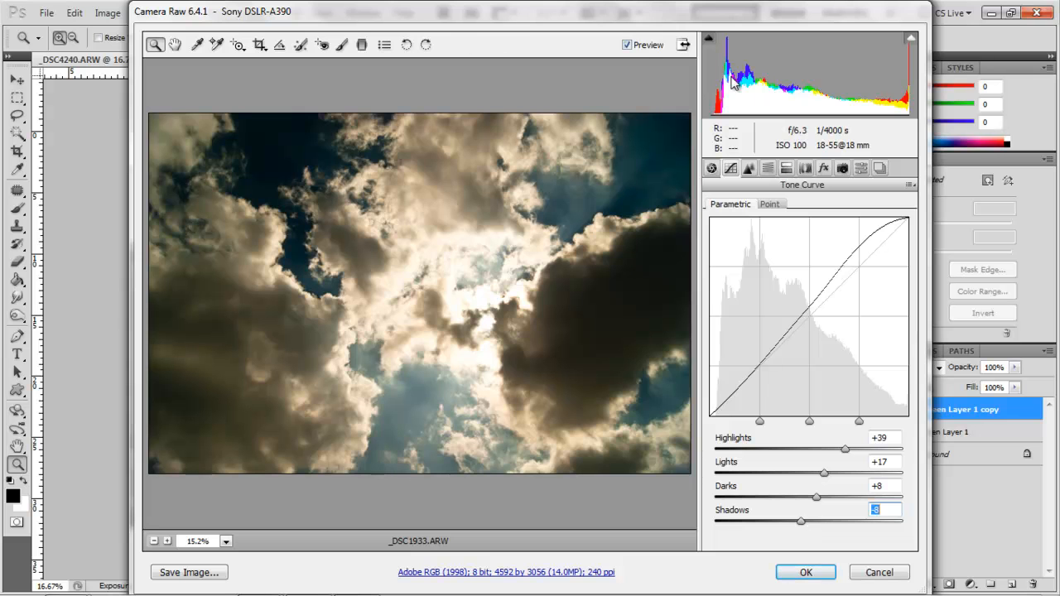
pyautogui.click(749, 168)
pyautogui.moveTo(717, 362); pyautogui.dragTo(803, 371)
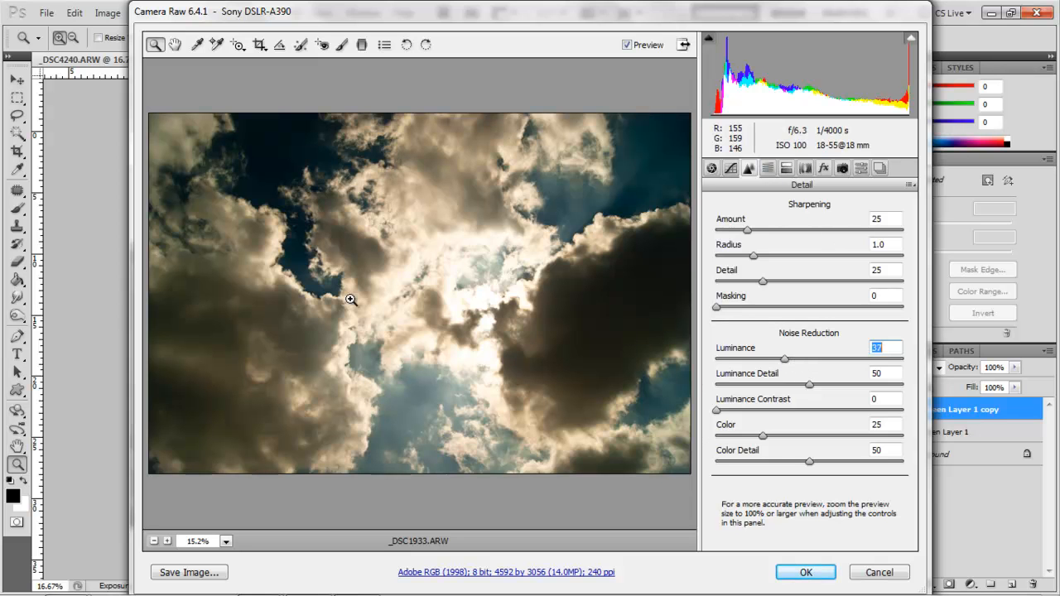
# Step: Accept the raw settings, commit the placed sky at full size and move its layer directly below Halloween Layer 1 copy
pyautogui.click(806, 572)
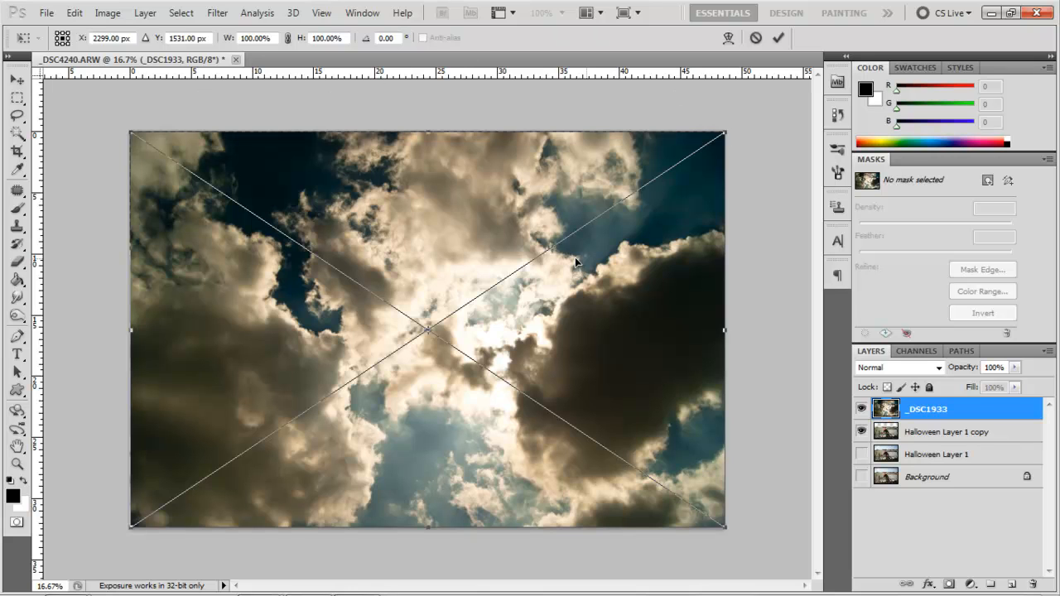
pyautogui.click(779, 39)
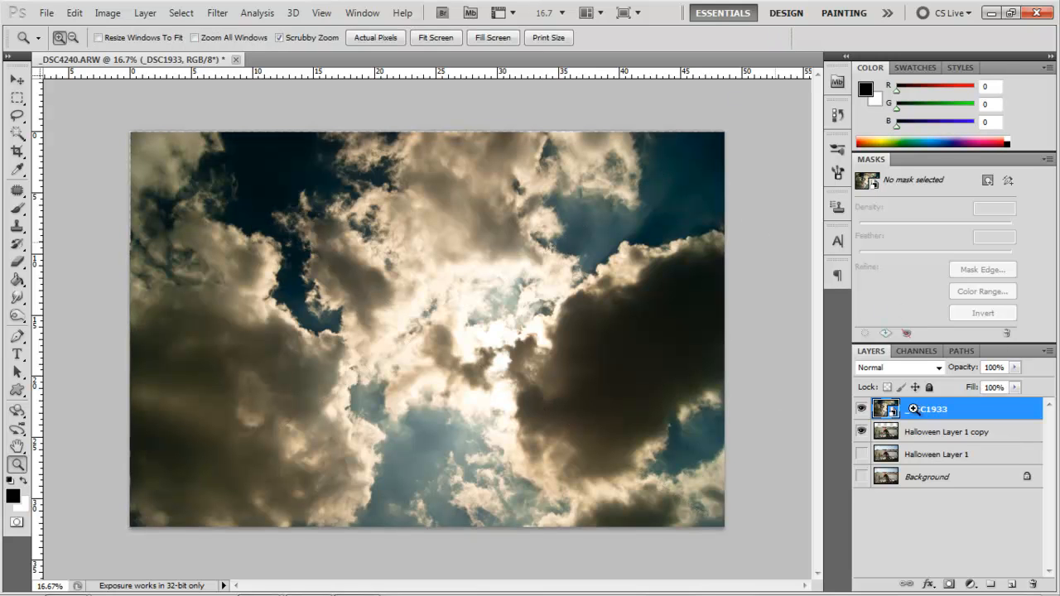
pyautogui.click(16, 79)
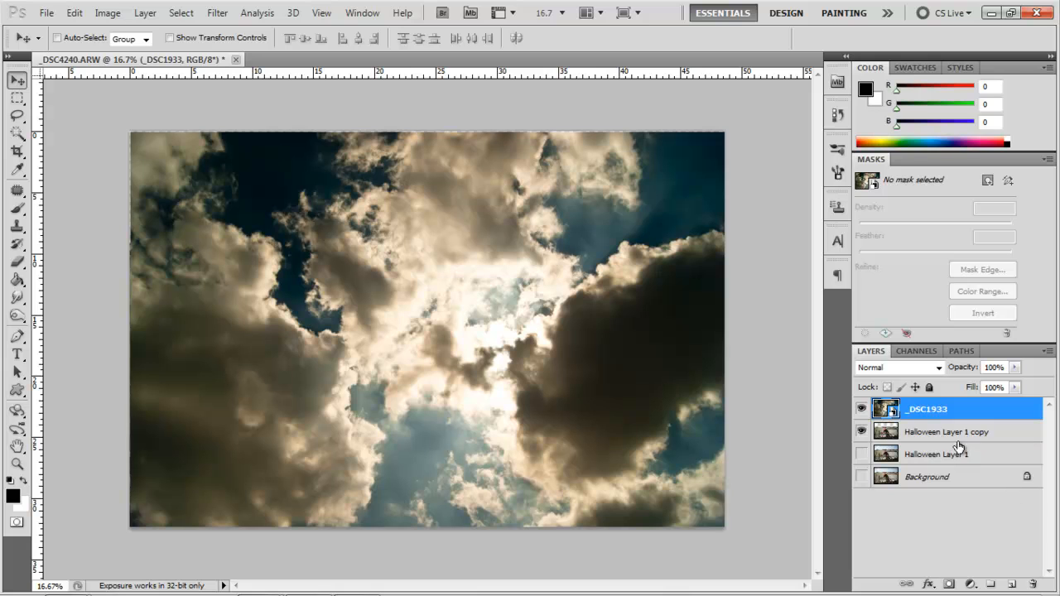
pyautogui.moveTo(937, 414); pyautogui.dragTo(937, 441)
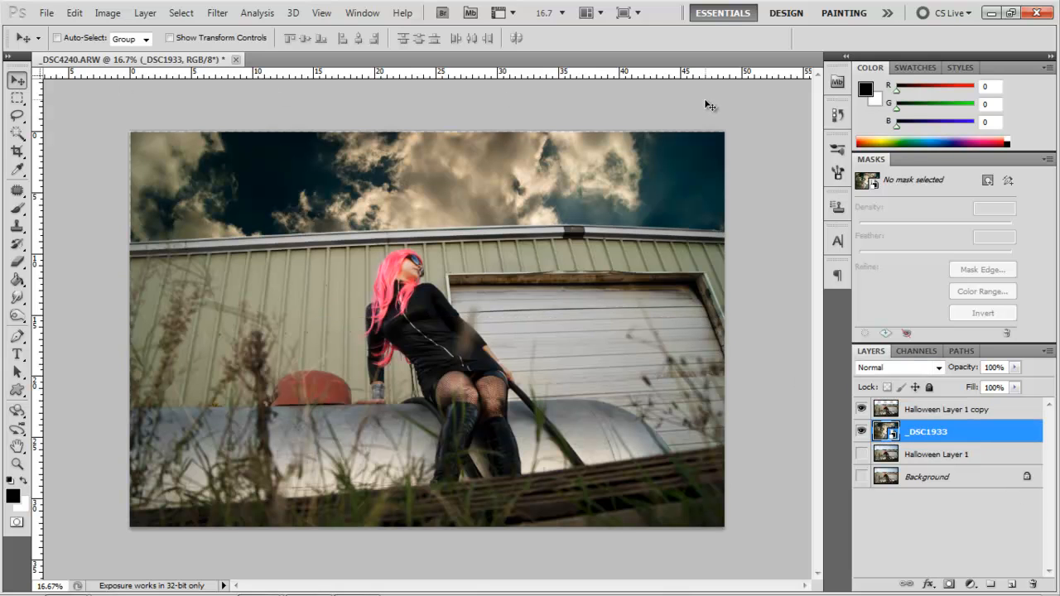
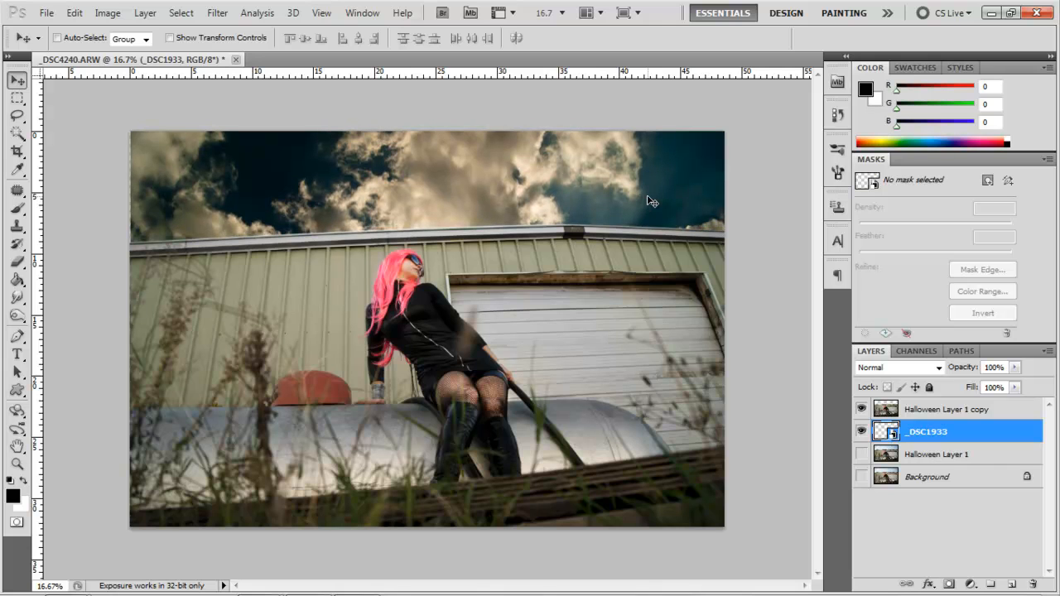
# Step: Move the _DSC1933 sky upward until its bright central clouds sit just above the roofline
pyautogui.moveTo(476, 165); pyautogui.dragTo(470, 63)
pyautogui.moveTo(447, 177); pyautogui.dragTo(459, 81)
pyautogui.moveTo(481, 177); pyautogui.dragTo(462, 173)
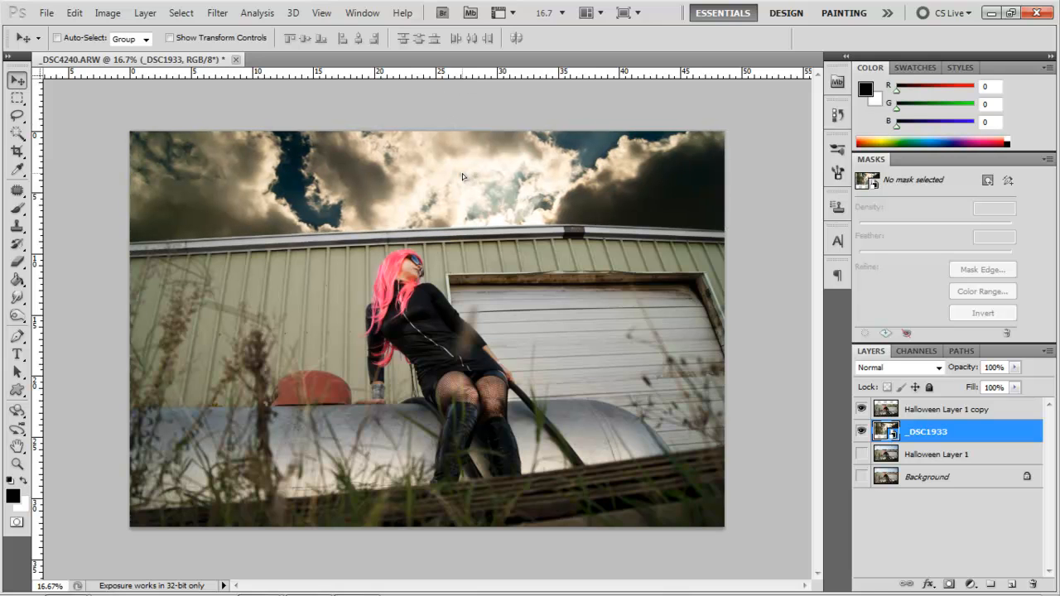
# Step: Apply a Perspective transform to the _DSC1933 sky, narrowing its lower edge and widening its upper edge to about 130% width
pyautogui.click(109, 19)
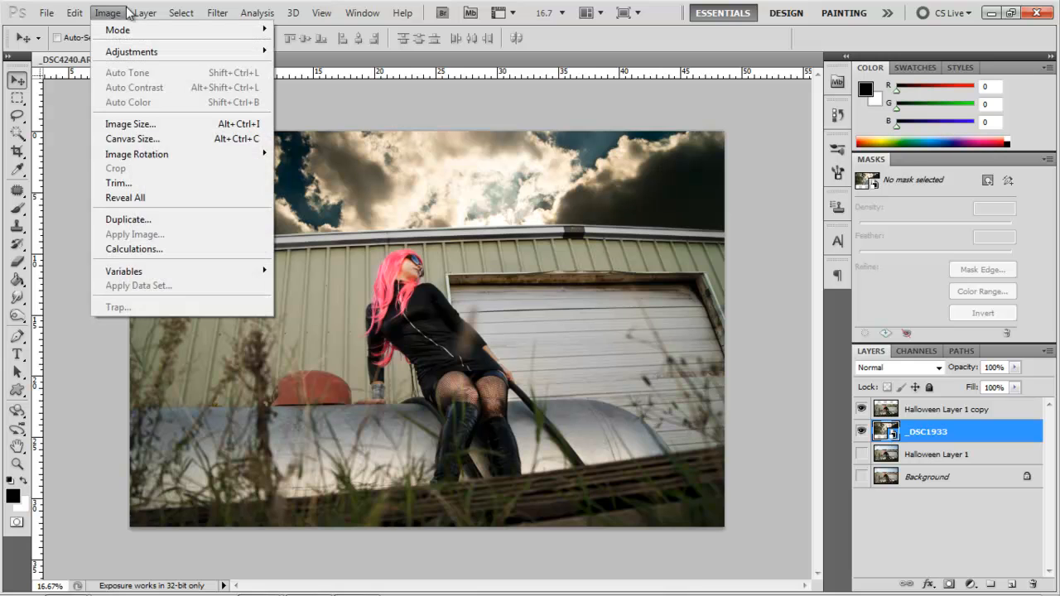
pyautogui.moveTo(76, 15)
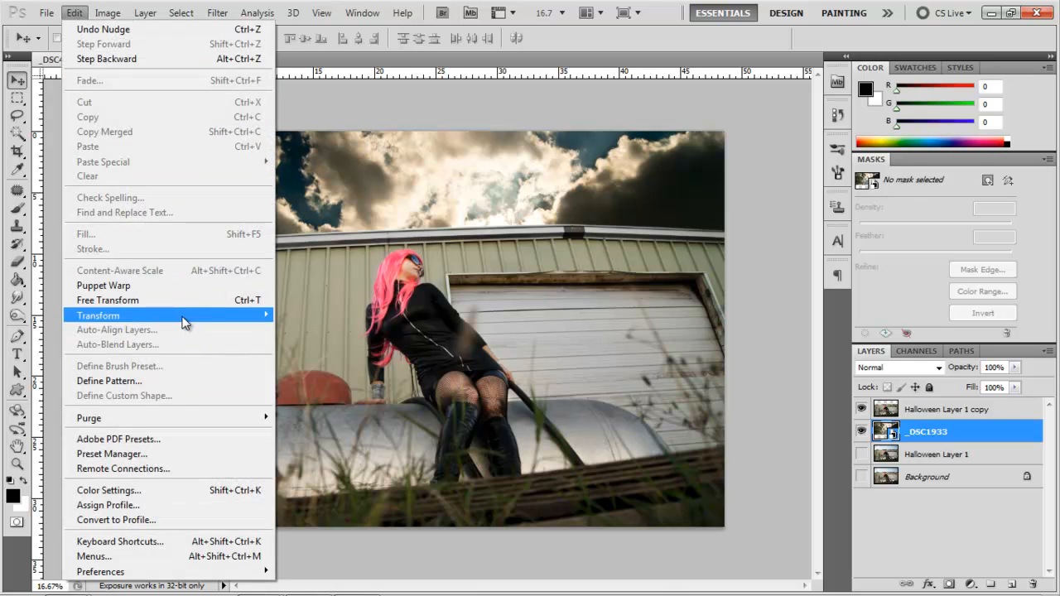
pyautogui.moveTo(183, 318)
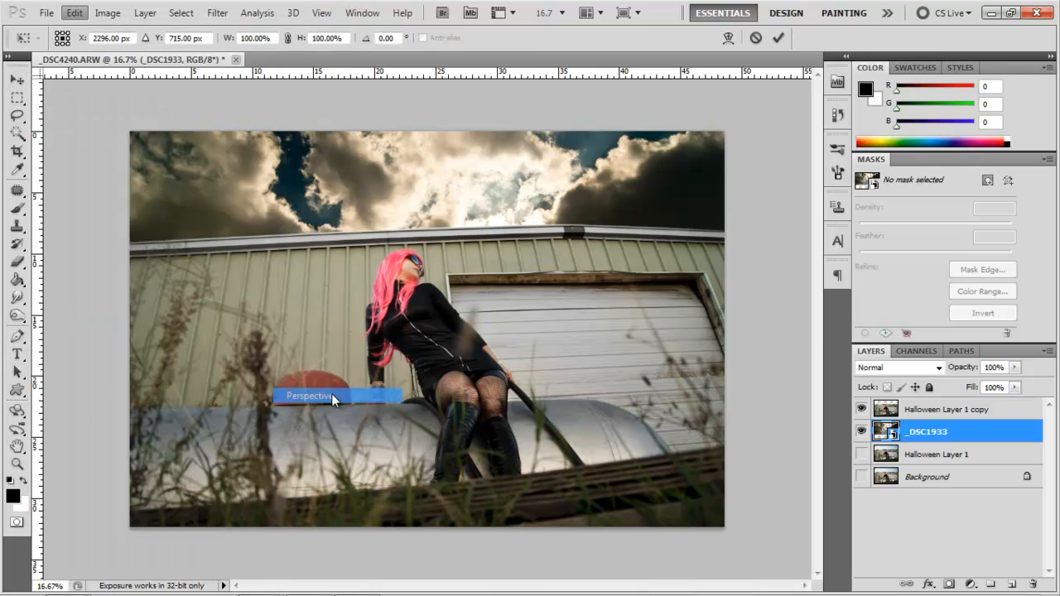
pyautogui.click(331, 394)
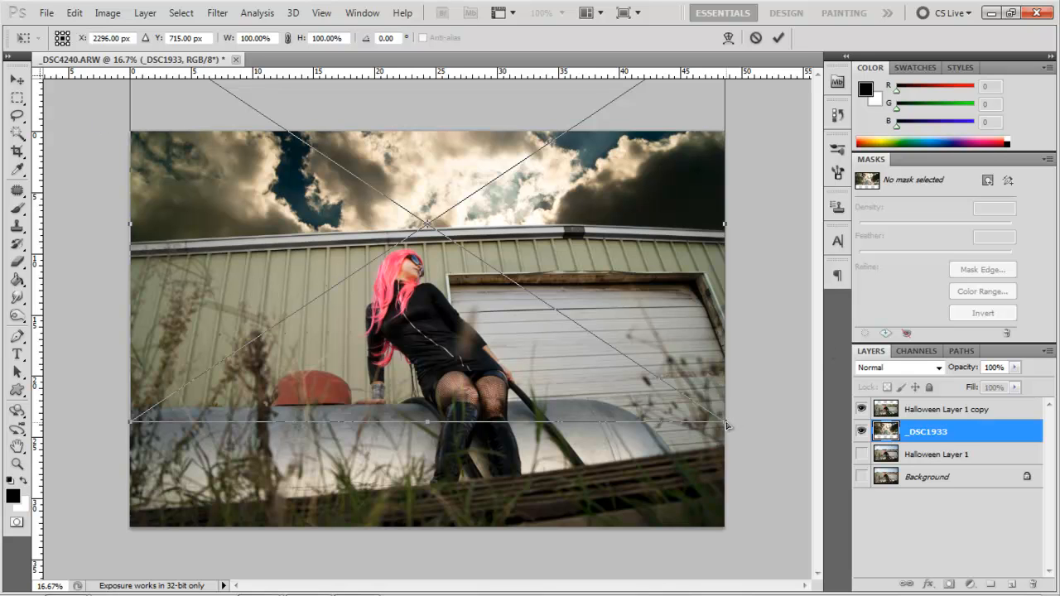
pyautogui.moveTo(728, 426); pyautogui.dragTo(640, 428)
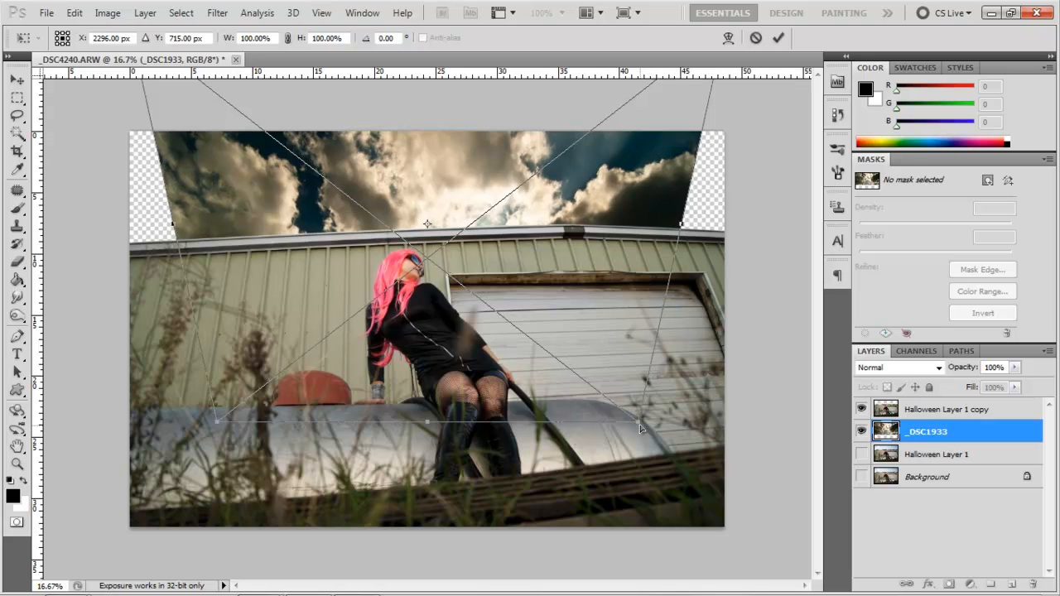
pyautogui.moveTo(568, 217); pyautogui.dragTo(563, 290)
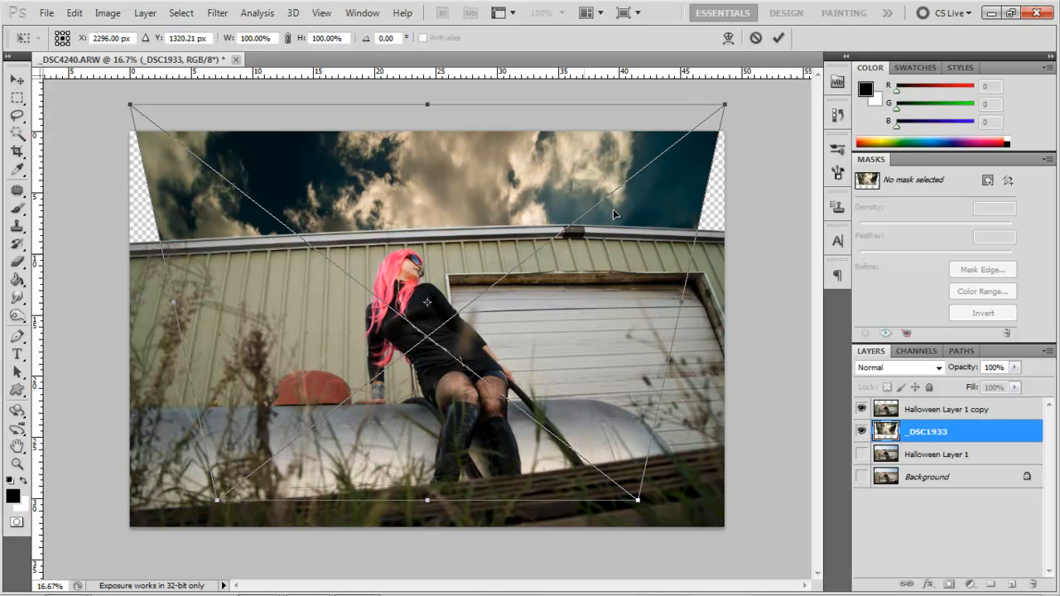
pyautogui.moveTo(725, 106); pyautogui.dragTo(817, 105)
pyautogui.moveTo(635, 396); pyautogui.dragTo(627, 328)
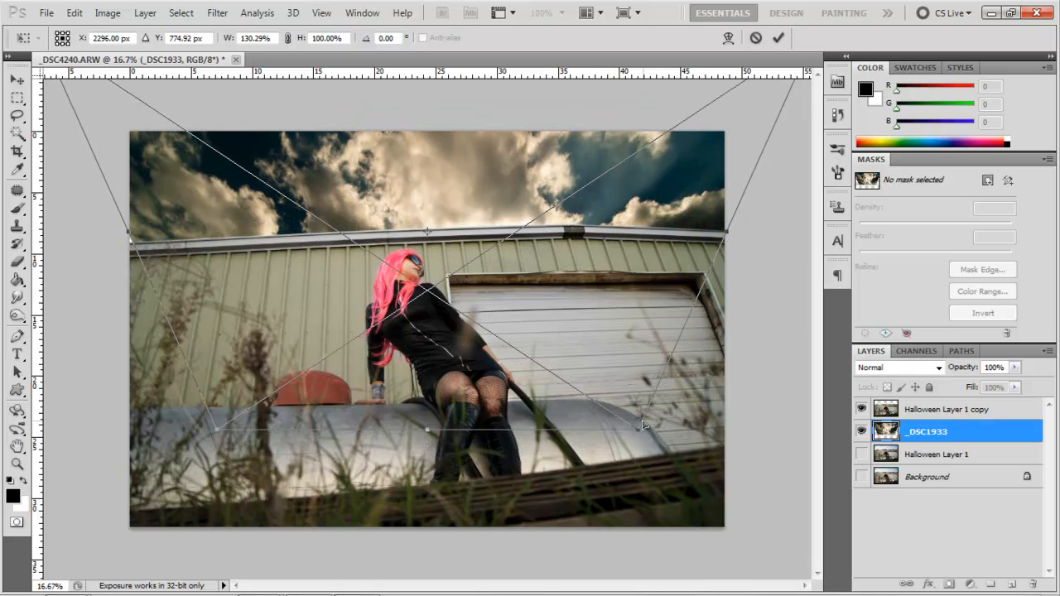
# Step: Widen the sky's upper edge to about 149% width, center the sky with its bright clouds above the roofline, and commit the transform
pyautogui.moveTo(566, 177); pyautogui.dragTo(575, 226)
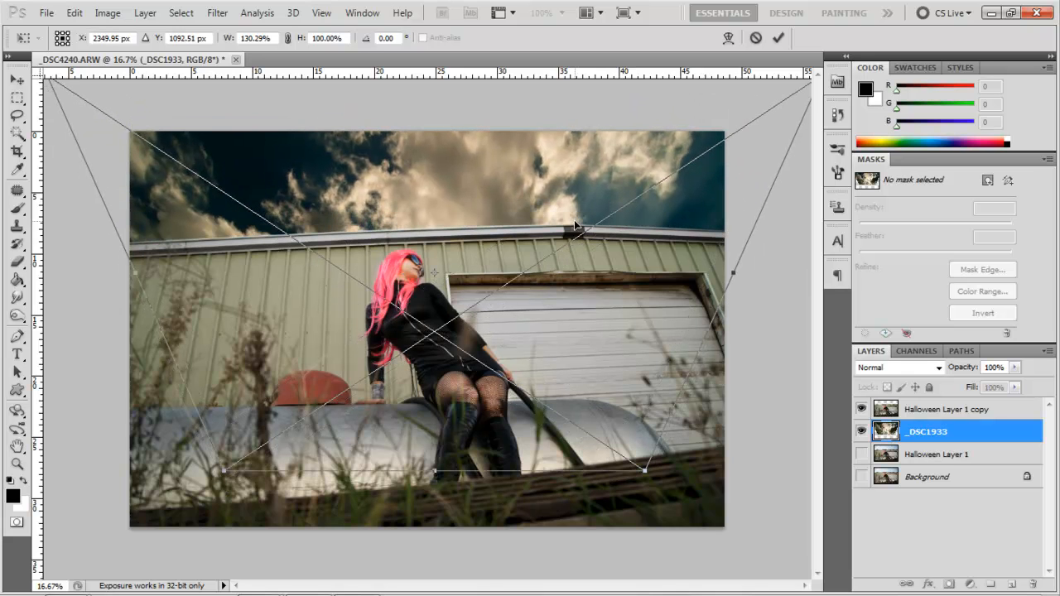
pyautogui.moveTo(641, 303); pyautogui.dragTo(636, 348)
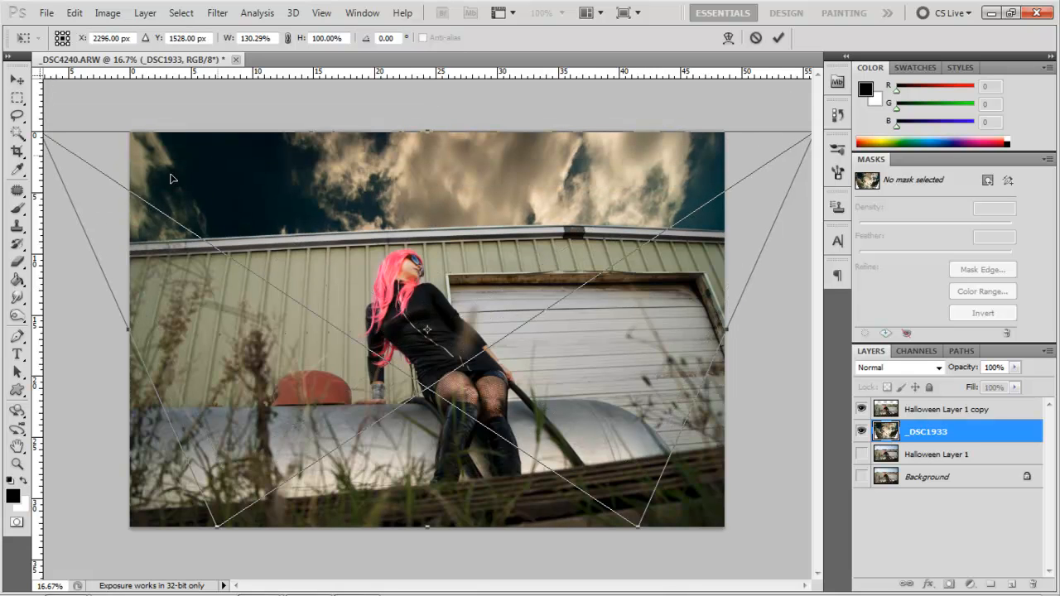
pyautogui.moveTo(270, 197); pyautogui.dragTo(357, 199)
pyautogui.moveTo(126, 136); pyautogui.dragTo(72, 154)
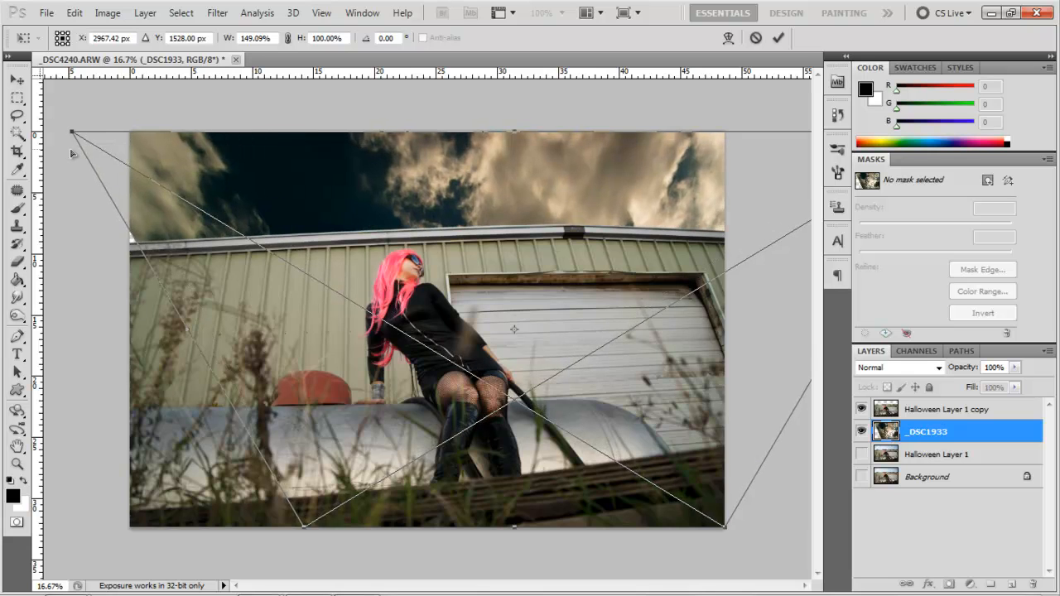
pyautogui.moveTo(530, 308); pyautogui.dragTo(426, 181)
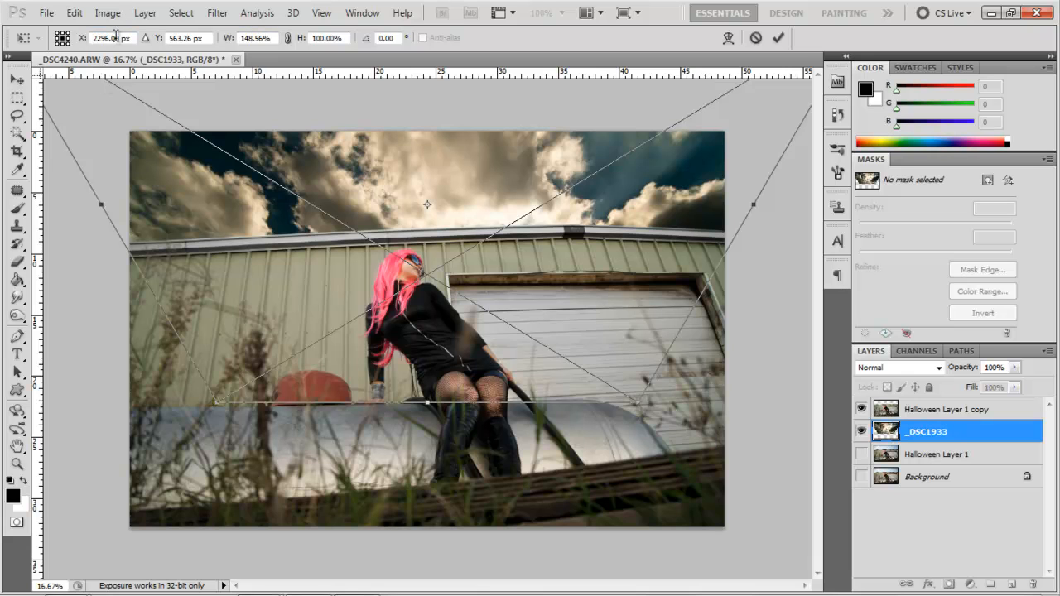
pyautogui.click(74, 13)
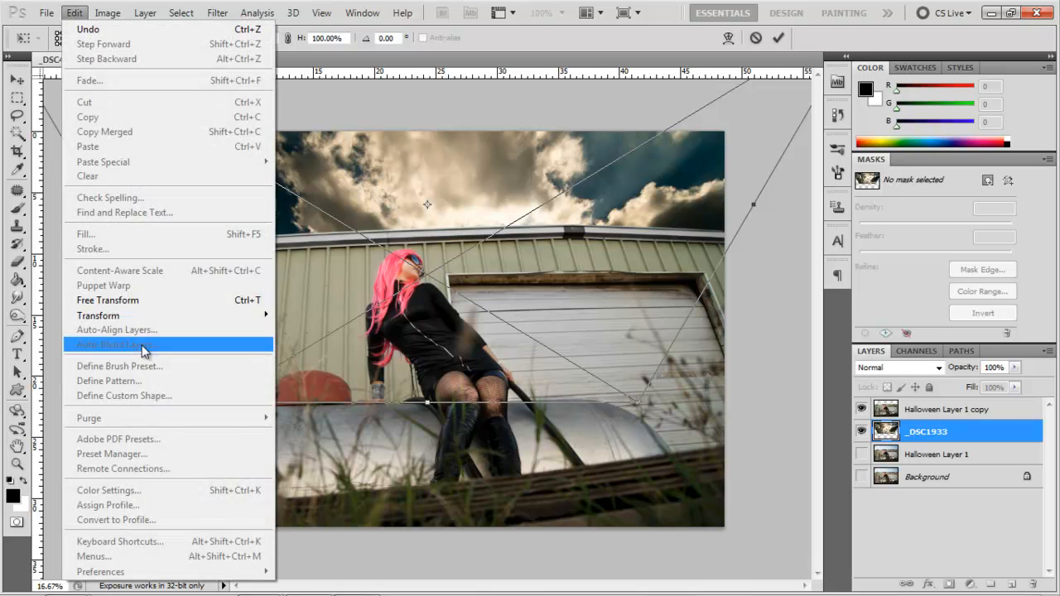
pyautogui.click(140, 298)
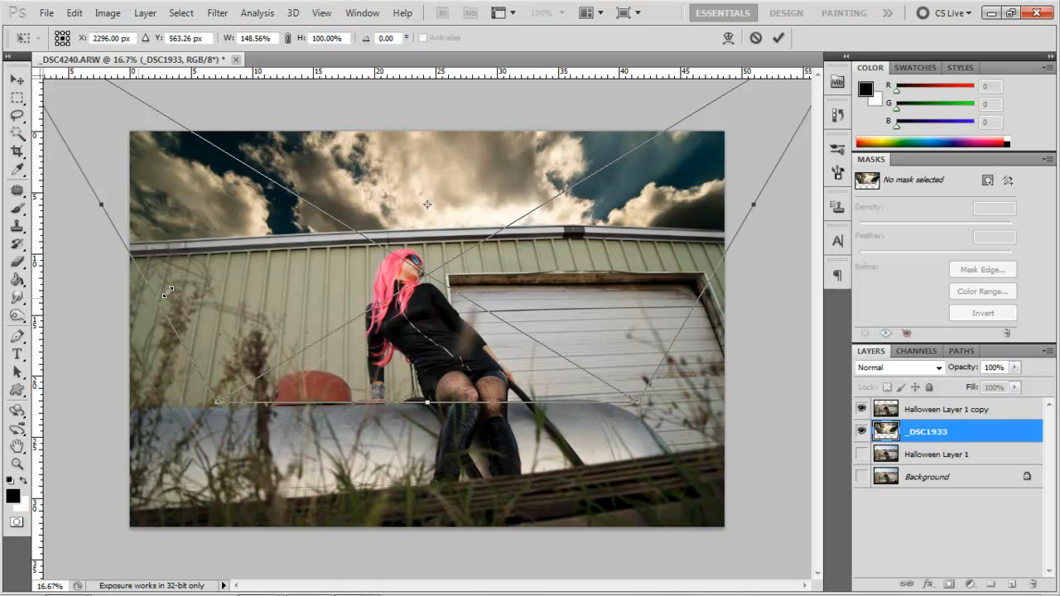
pyautogui.click(779, 37)
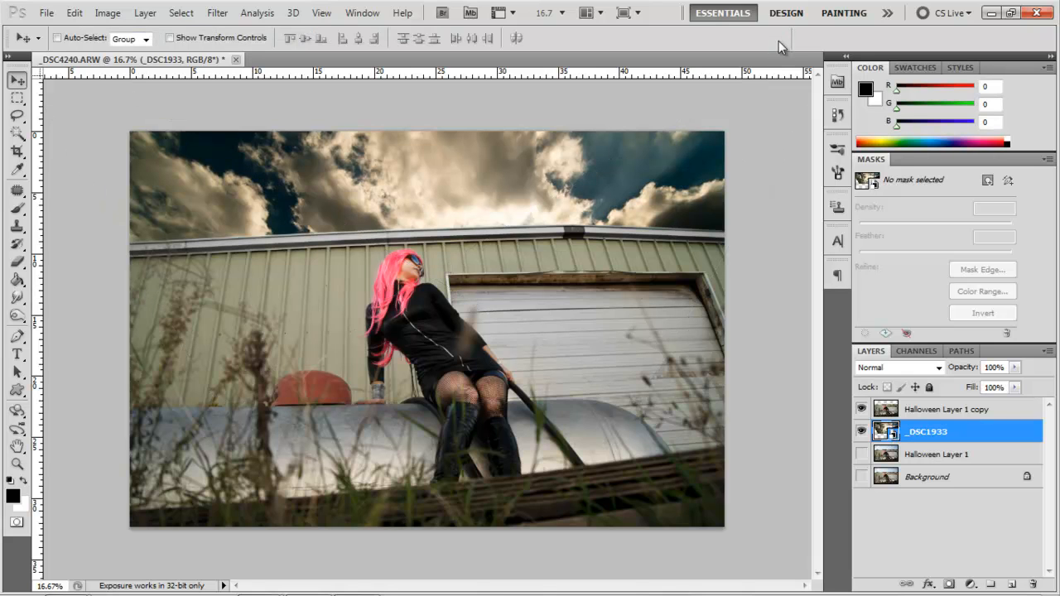
# Step: Scale the _DSC1933 sky to about 176% width and 108% height and move it upward behind the roofline
pyautogui.click(74, 13)
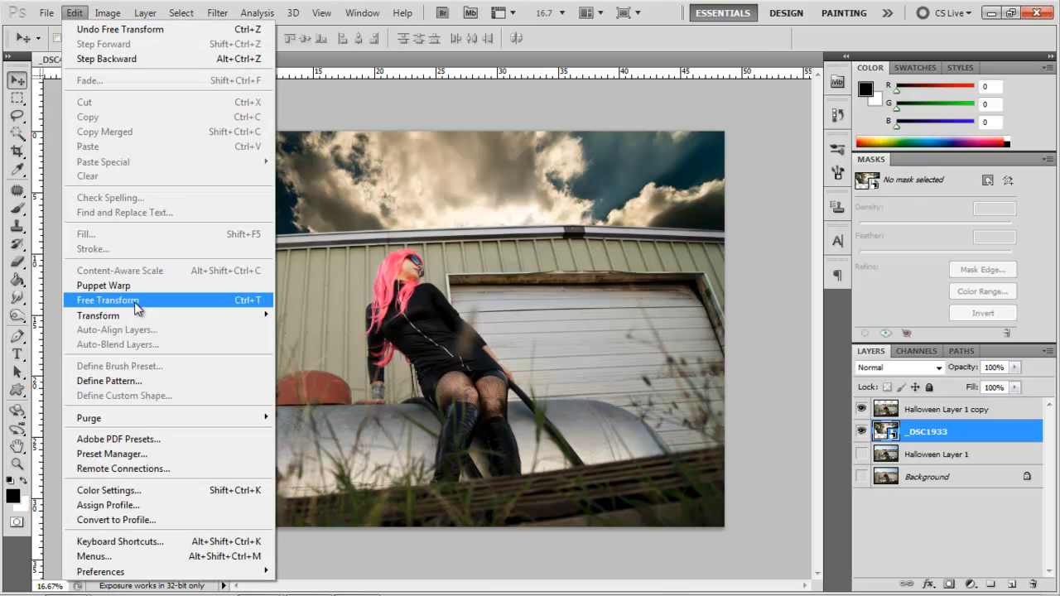
pyautogui.click(136, 300)
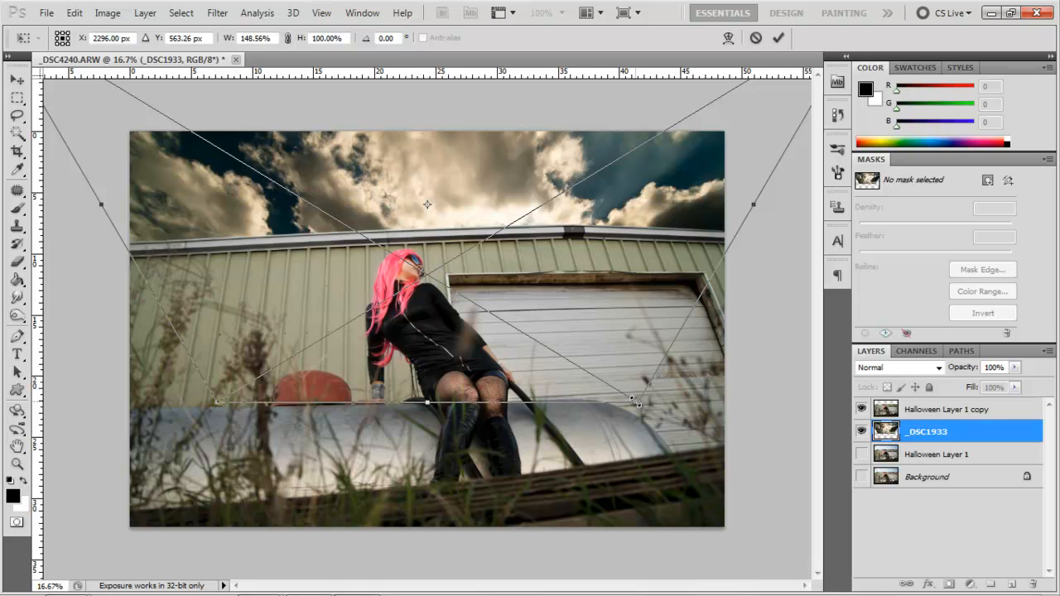
pyautogui.moveTo(636, 402); pyautogui.dragTo(685, 439)
pyautogui.moveTo(602, 271); pyautogui.dragTo(578, 214)
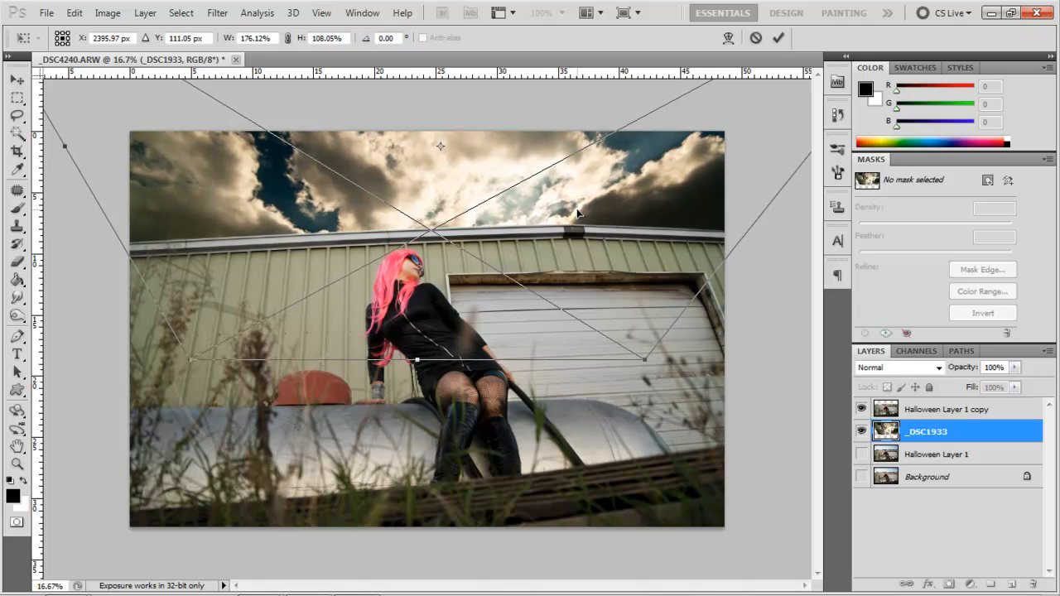
pyautogui.click(779, 38)
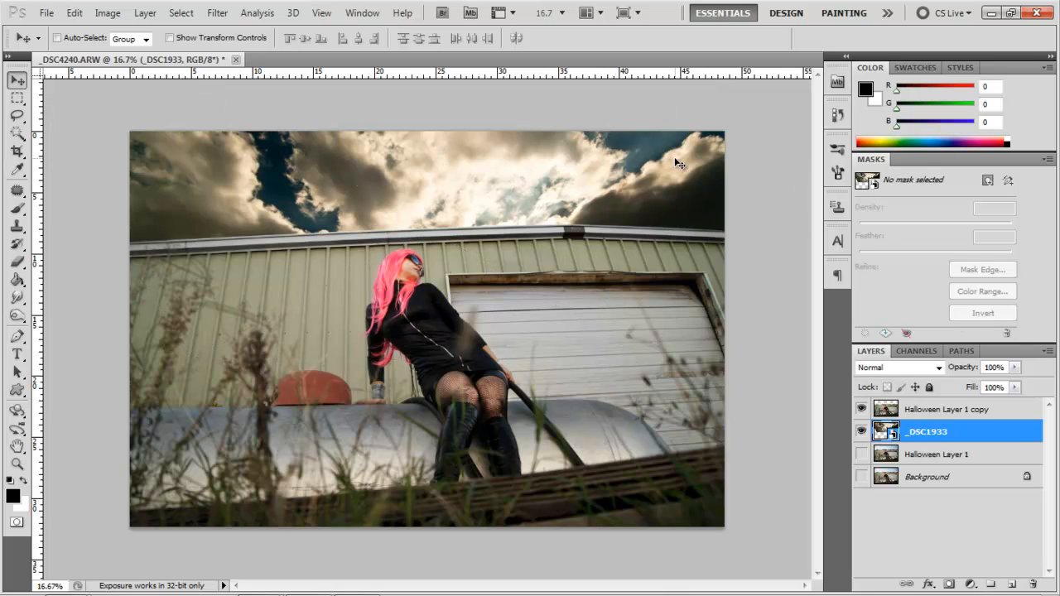
# Step: Rasterize the _DSC1933 sky layer so that image adjustments can be applied to it
pyautogui.click(107, 13)
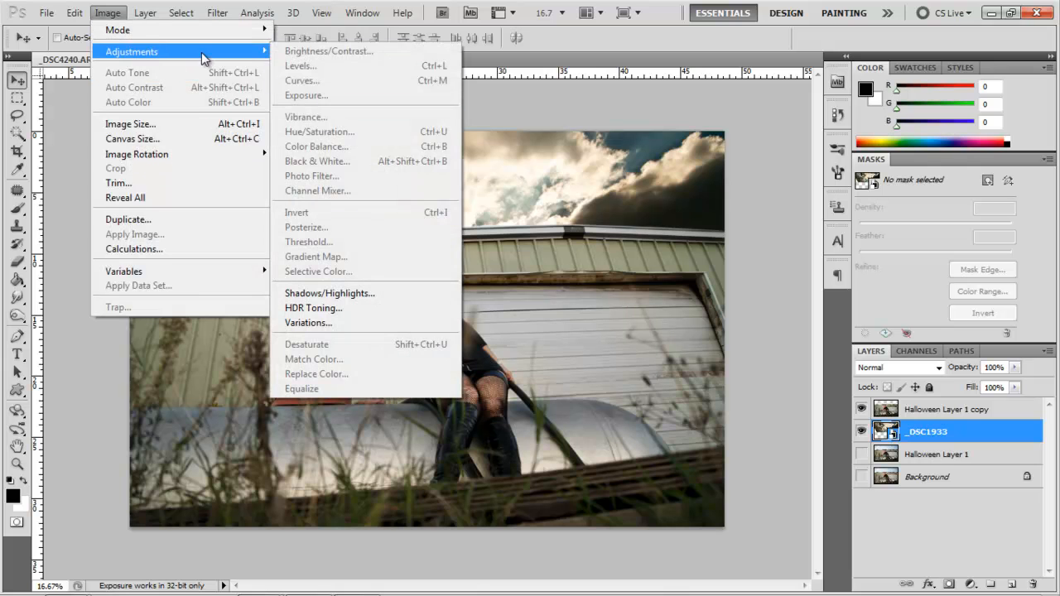
pyautogui.keyDown('ctrl'); pyautogui.click(932, 431); pyautogui.keyUp('ctrl')
pyautogui.click(932, 433)
pyautogui.rightClick(933, 432)
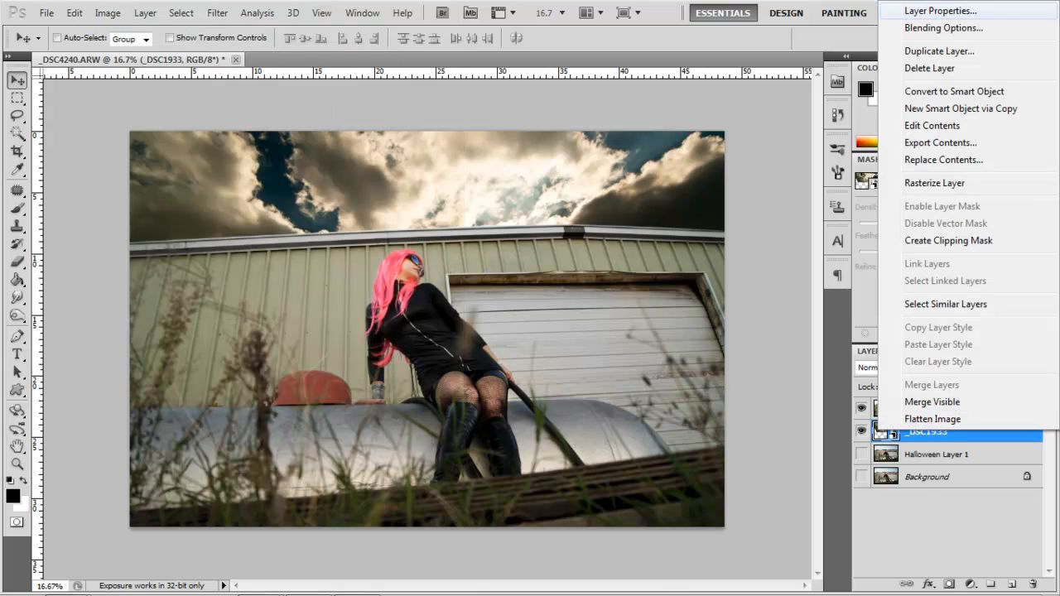
pyautogui.click(949, 184)
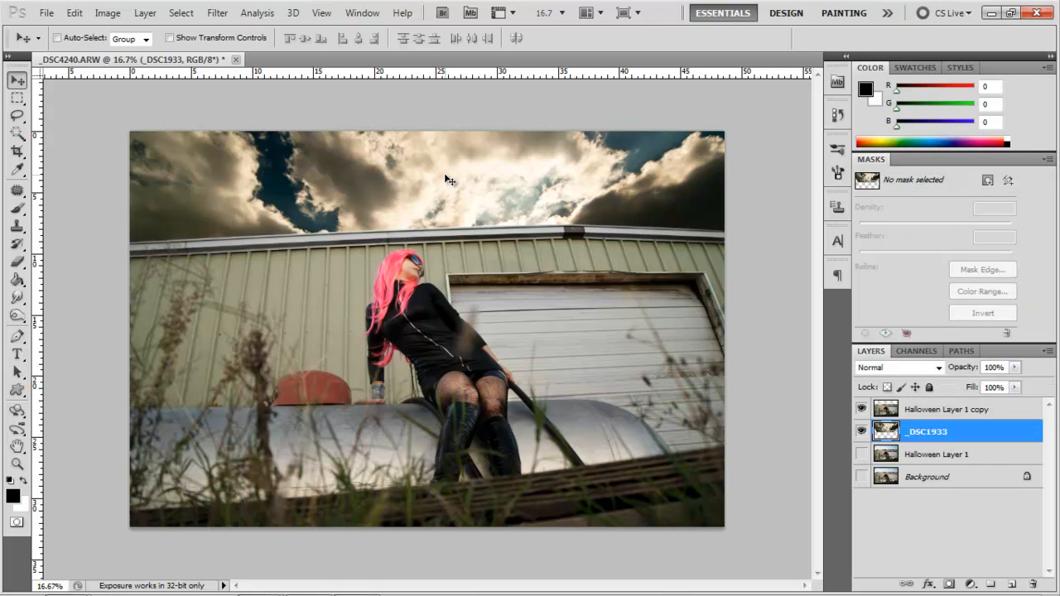
# Step: Brighten the midtones of the _DSC1933 sky slightly with a Curves adjustment on the RGB channel
pyautogui.click(108, 12)
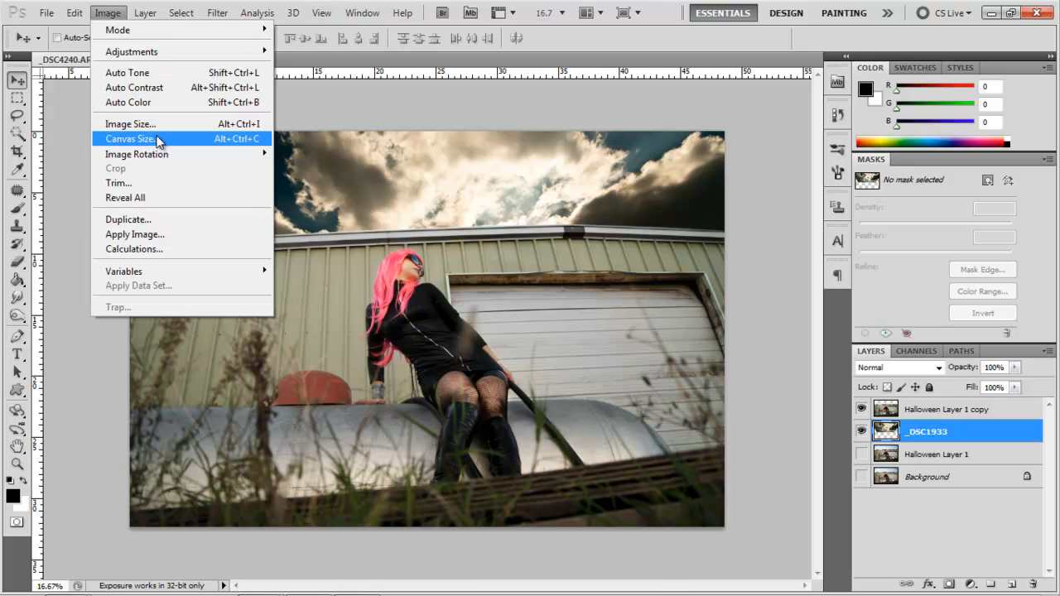
pyautogui.moveTo(124, 54)
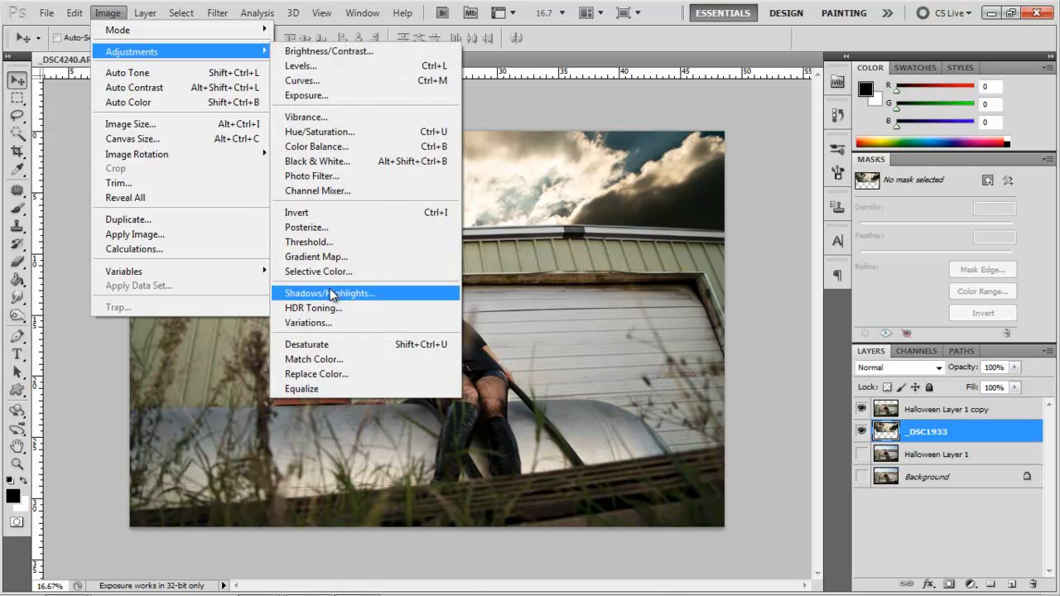
pyautogui.click(302, 80)
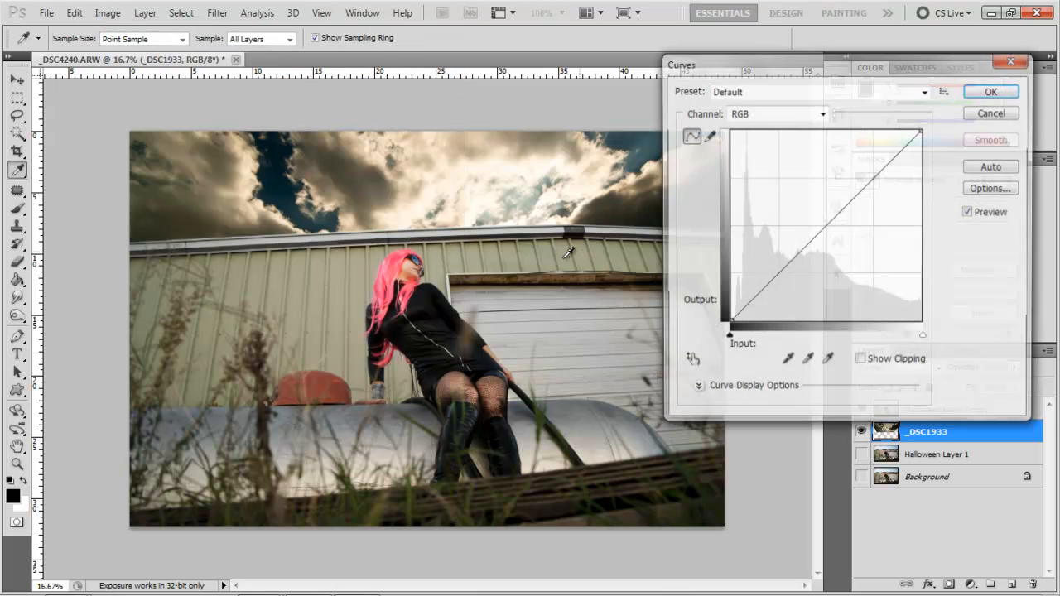
pyautogui.moveTo(826, 226)
pyautogui.mouseDown()
pyautogui.moveTo(828, 241)
pyautogui.moveTo(812, 226)
pyautogui.mouseUp()
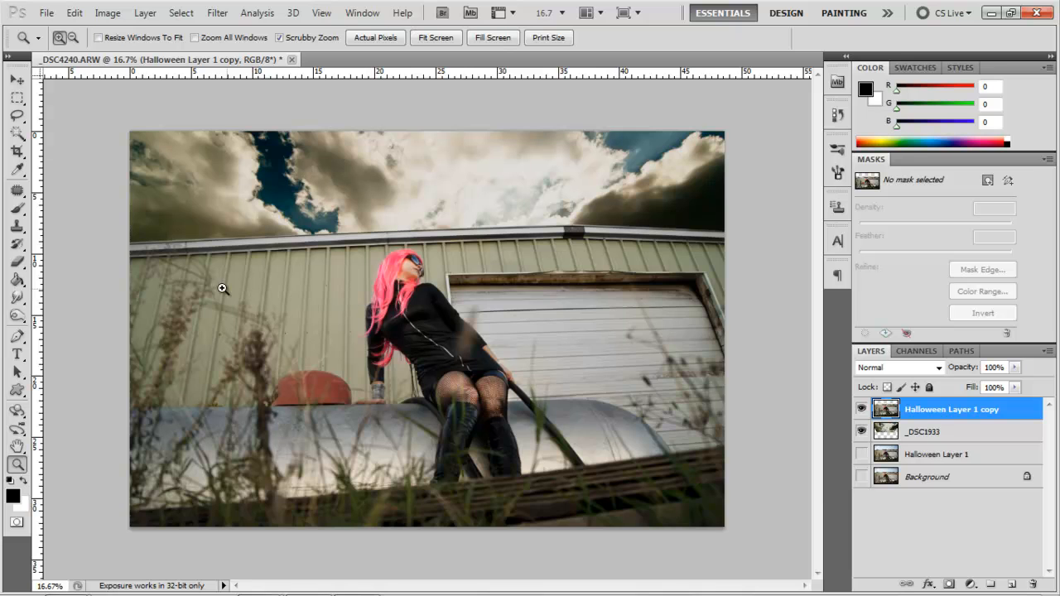
# Step: Set up the Dodge tool with an 1100 px brush for the Halloween Layer 1 copy layer
pyautogui.click(128, 256)
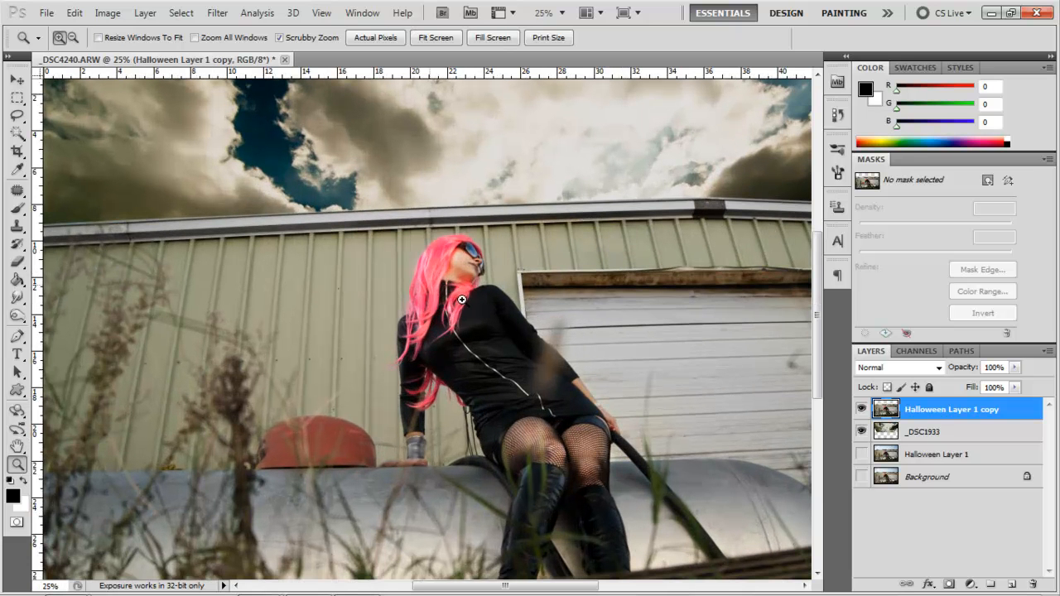
pyautogui.keyDown('alt'); pyautogui.click(398, 326); pyautogui.keyUp('alt')
pyautogui.keyDown('alt'); pyautogui.click(386, 327); pyautogui.keyUp('alt')
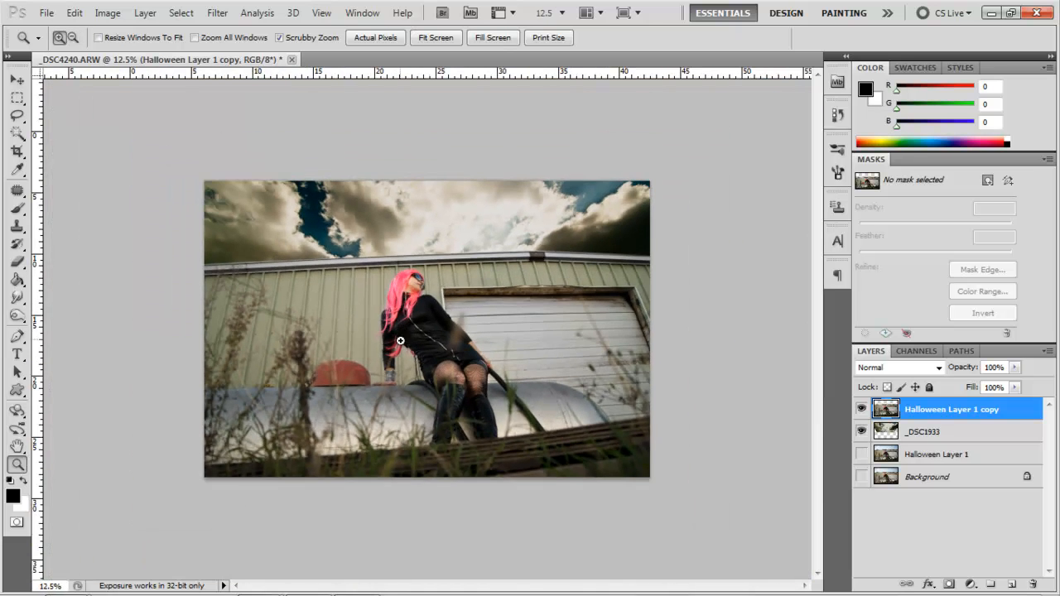
pyautogui.click(383, 326)
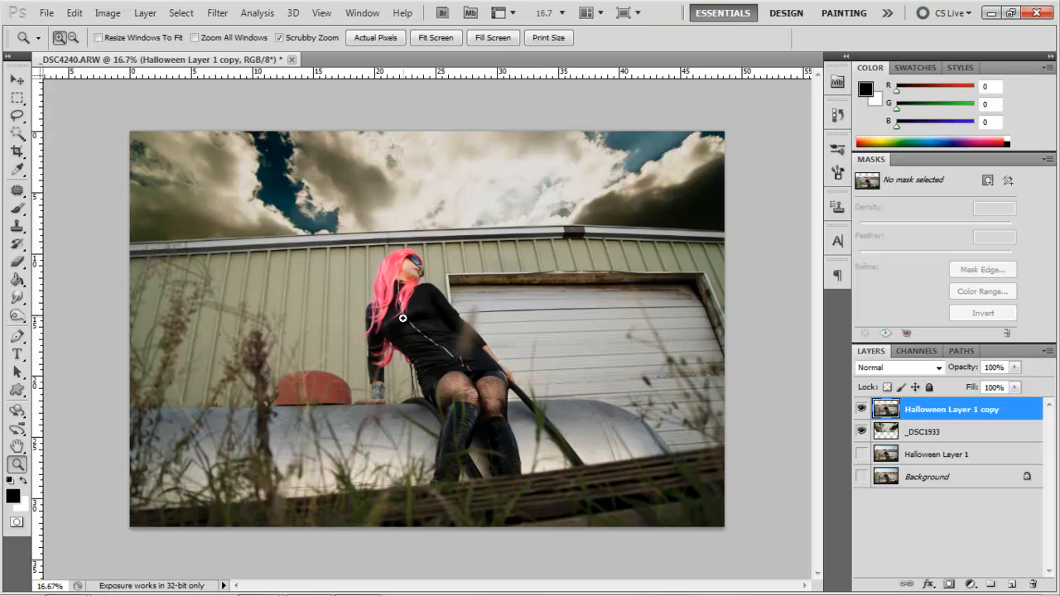
pyautogui.keyDown('alt'); pyautogui.click(460, 374); pyautogui.keyUp('alt')
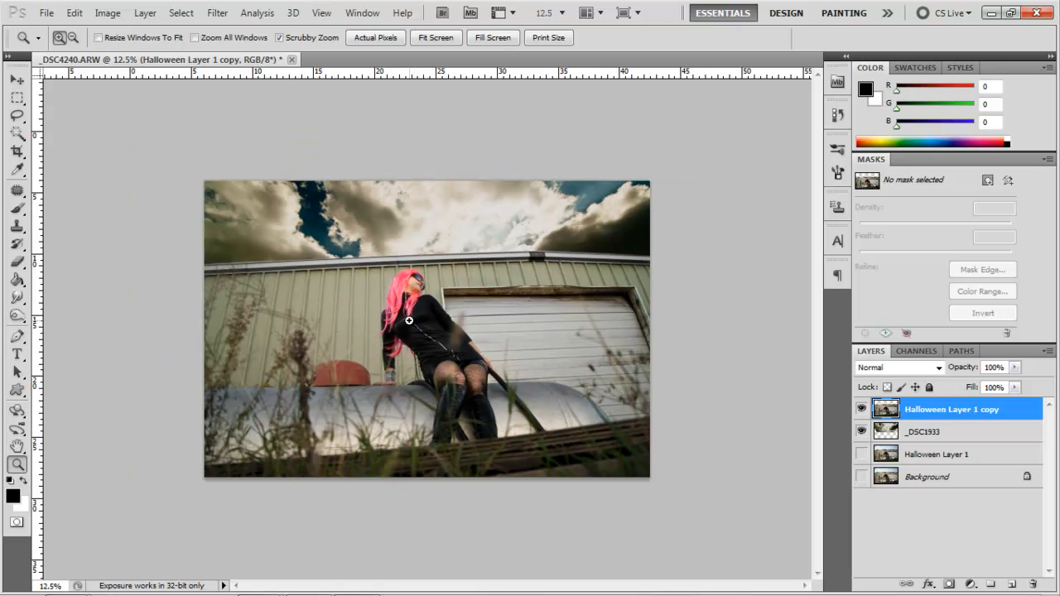
pyautogui.click(18, 318)
pyautogui.click(78, 314)
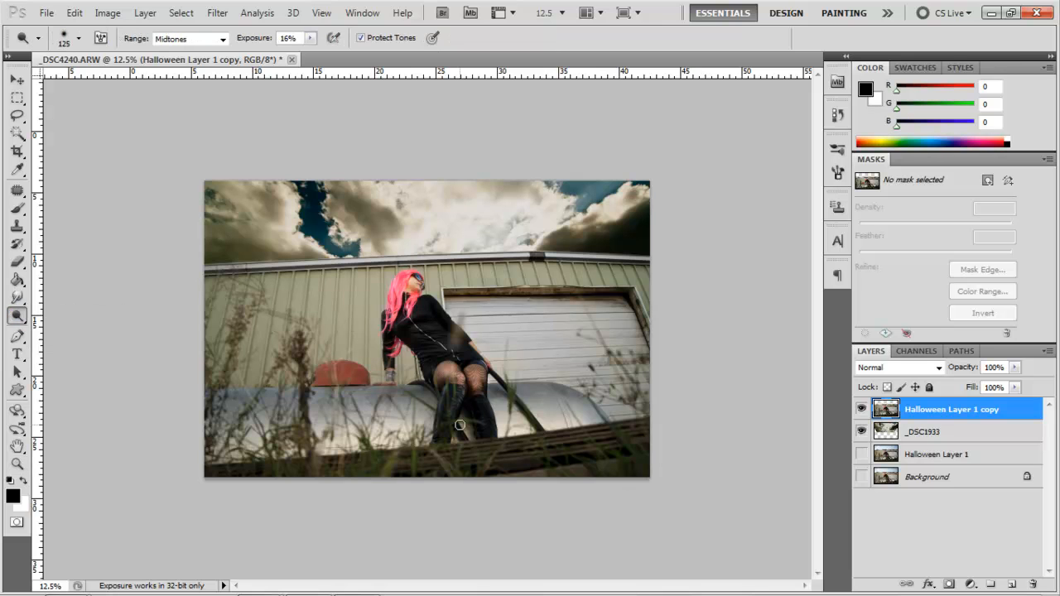
pyautogui.press(']')
pyautogui.press(']')
pyautogui.press(']')
pyautogui.press(']')
pyautogui.press(']')
pyautogui.press(']')
pyautogui.press(']')
pyautogui.press(']')
pyautogui.press(']')
pyautogui.press(']')
pyautogui.press(']')
pyautogui.press(']')
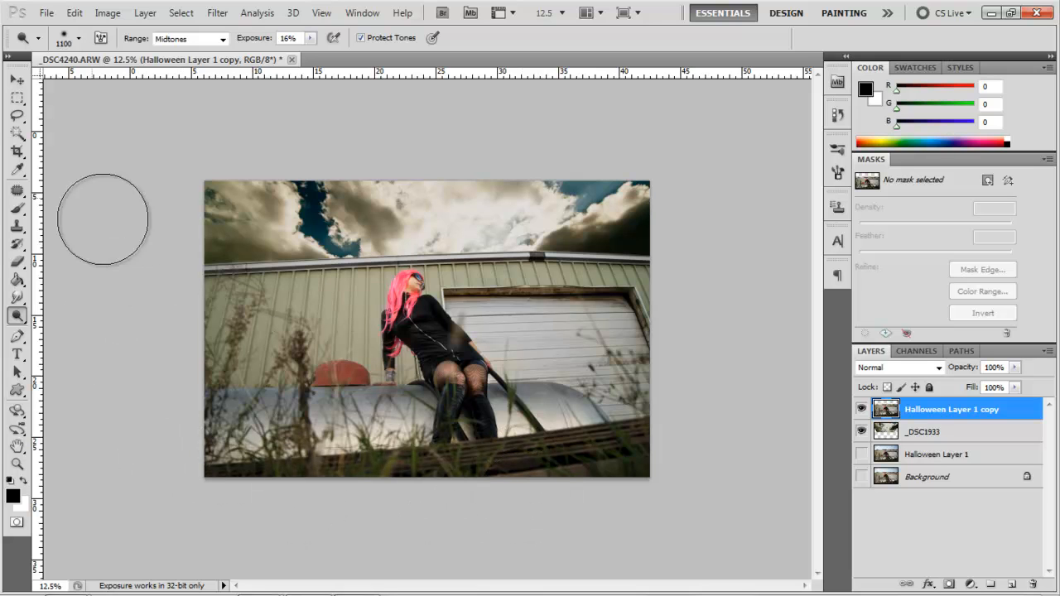
# Step: Burn the shadows along the tank, foreground grass and building edges with an 1100 px brush at 17% exposure
pyautogui.rightClick(17, 315)
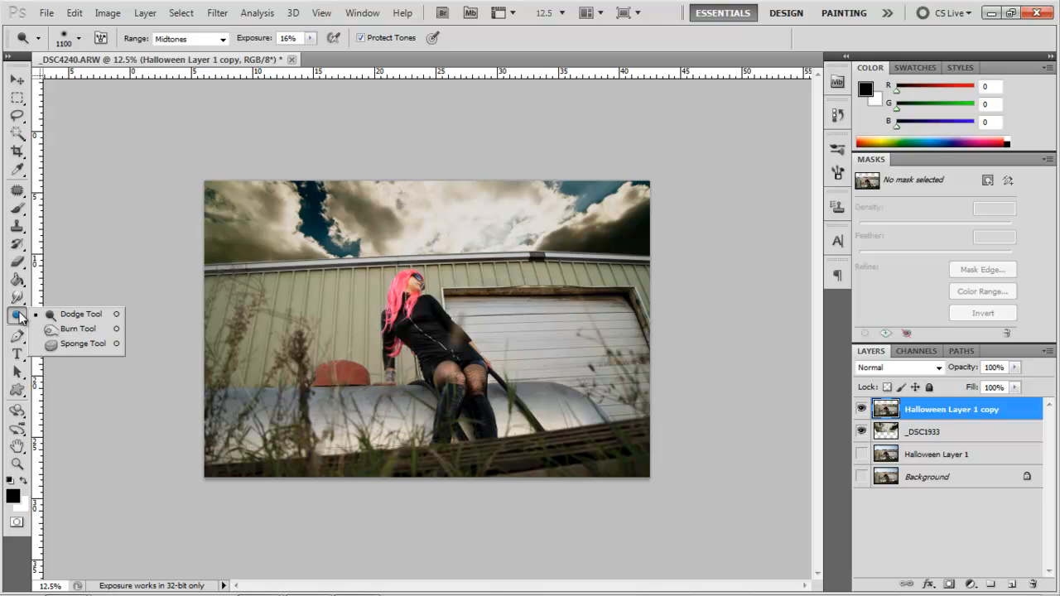
pyautogui.click(71, 329)
pyautogui.press(']')
pyautogui.press(']')
pyautogui.press(']')
pyautogui.press(']')
pyautogui.press(']')
pyautogui.press(']')
pyautogui.press(']')
pyautogui.press(']')
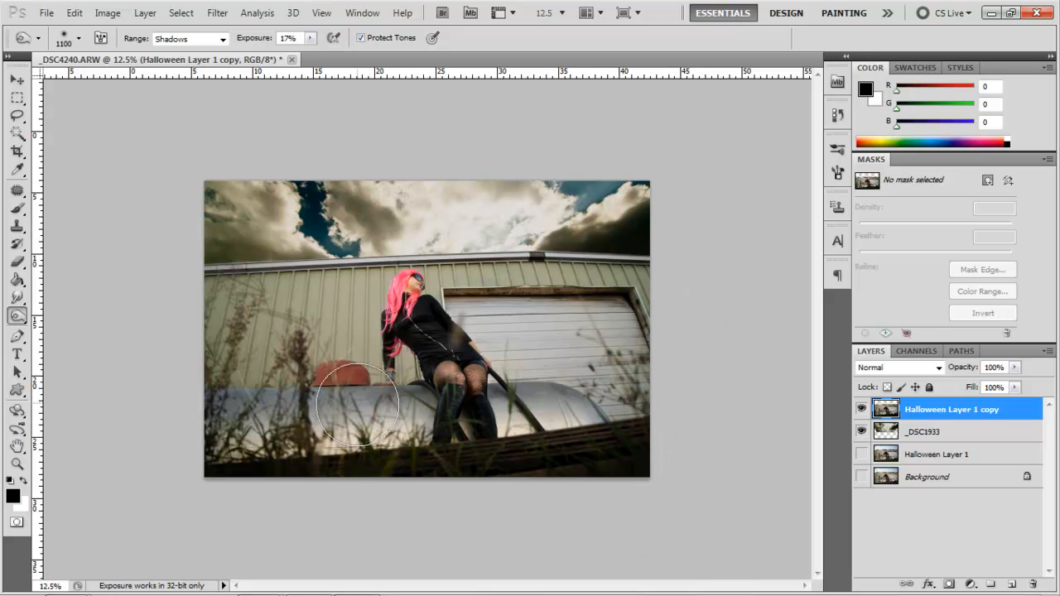
pyautogui.moveTo(298, 417); pyautogui.dragTo(83, 415)
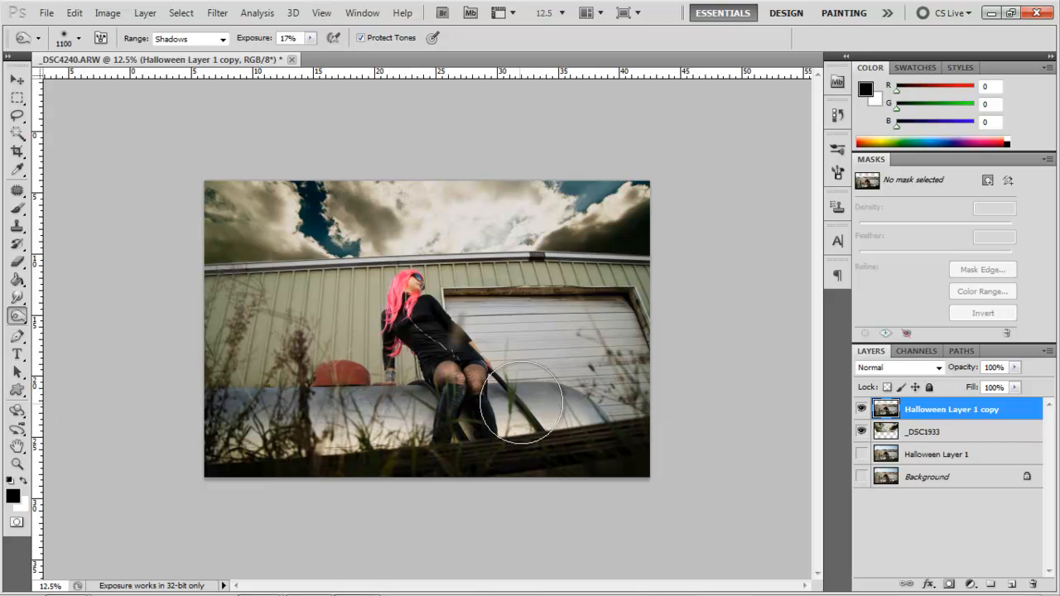
pyautogui.hotkey('shift', 'o')
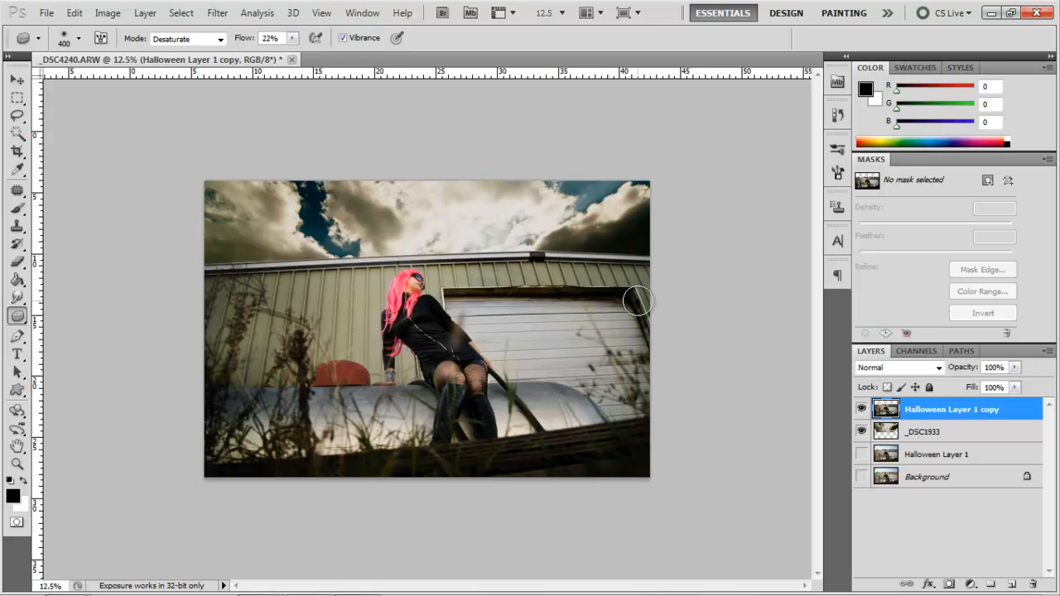